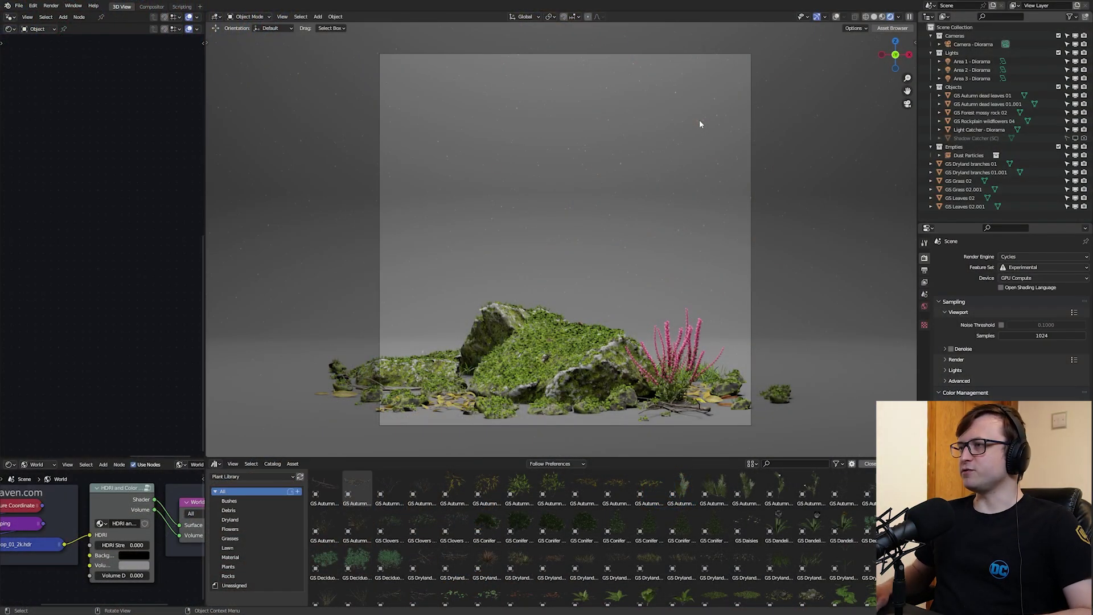
Examine the moss-covered rock and the pink wildflowers up close in the rendered scene.
scroll(633, 409, "up", 1)
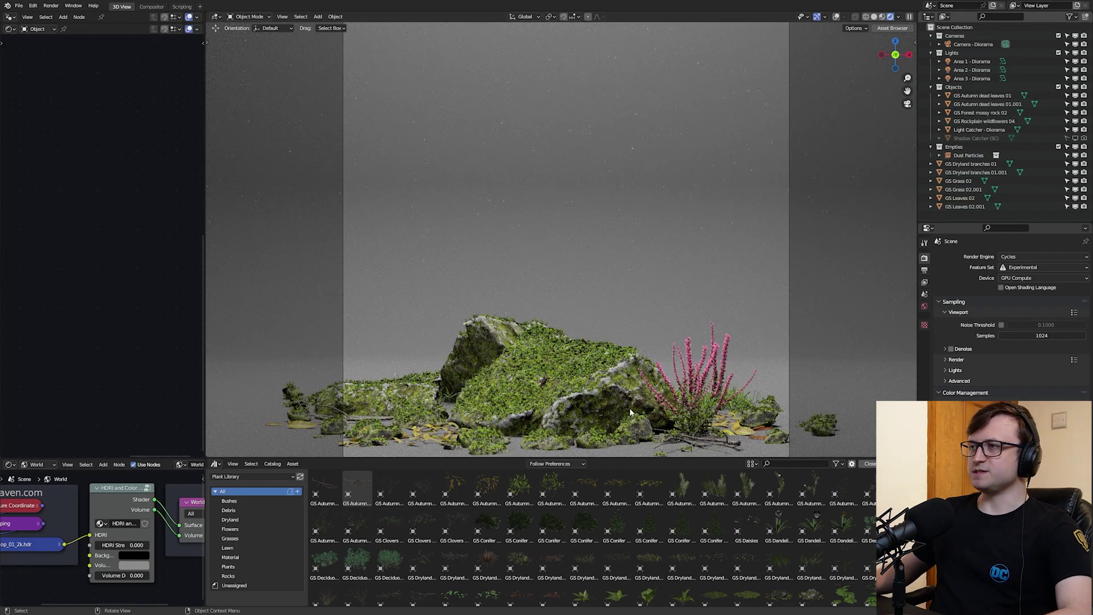
scroll(603, 277, "up", 2)
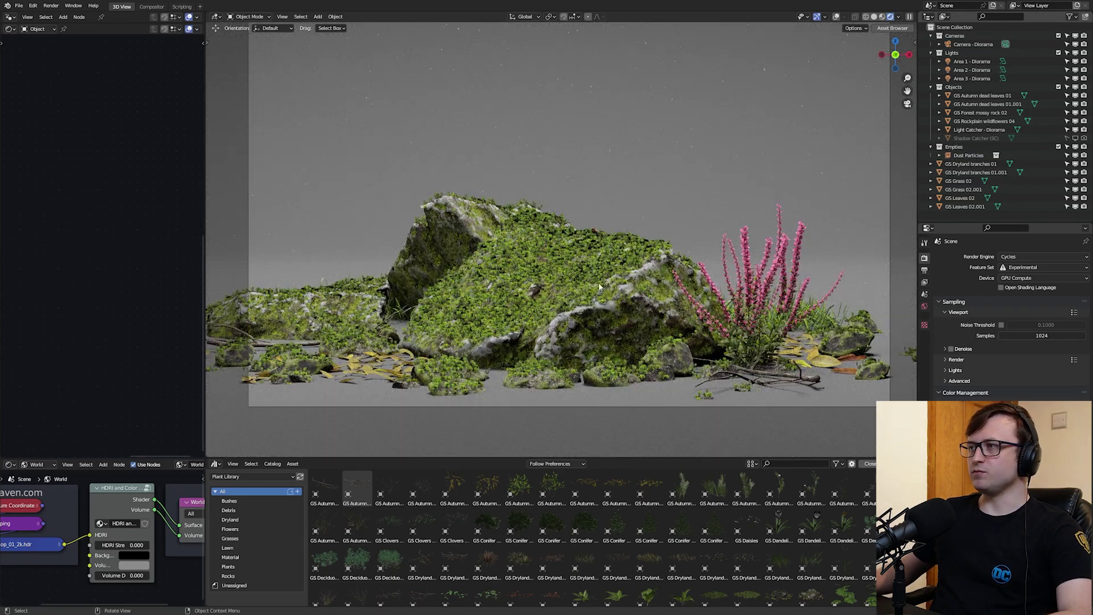
scroll(564, 322, "up", 6)
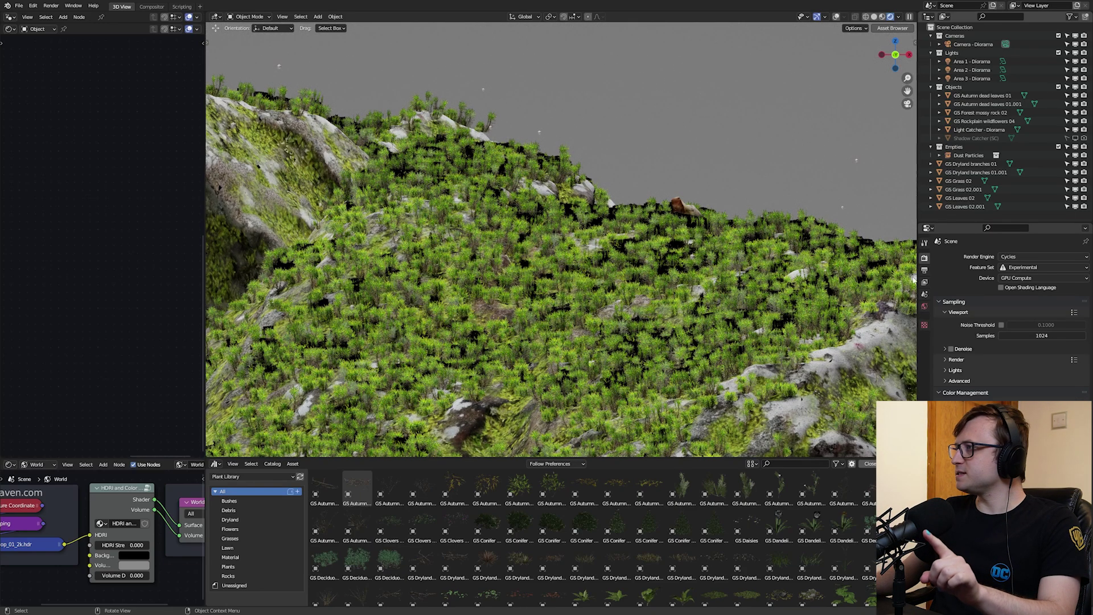
left_click(961, 392)
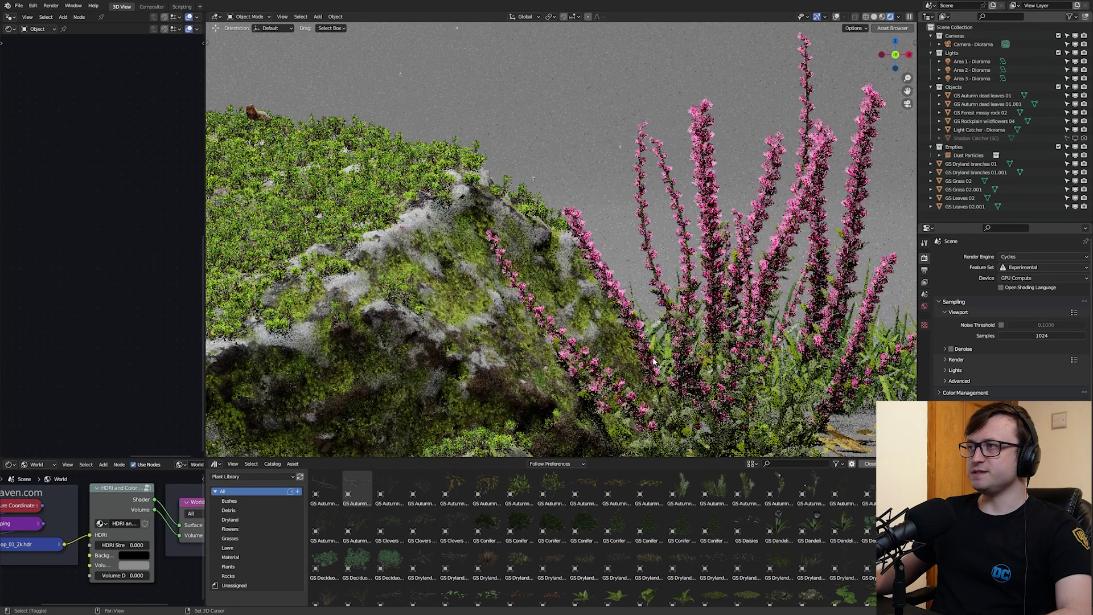
middle_click_drag(653, 361, 553, 301, "shift")
scroll(553, 300, "up", 1)
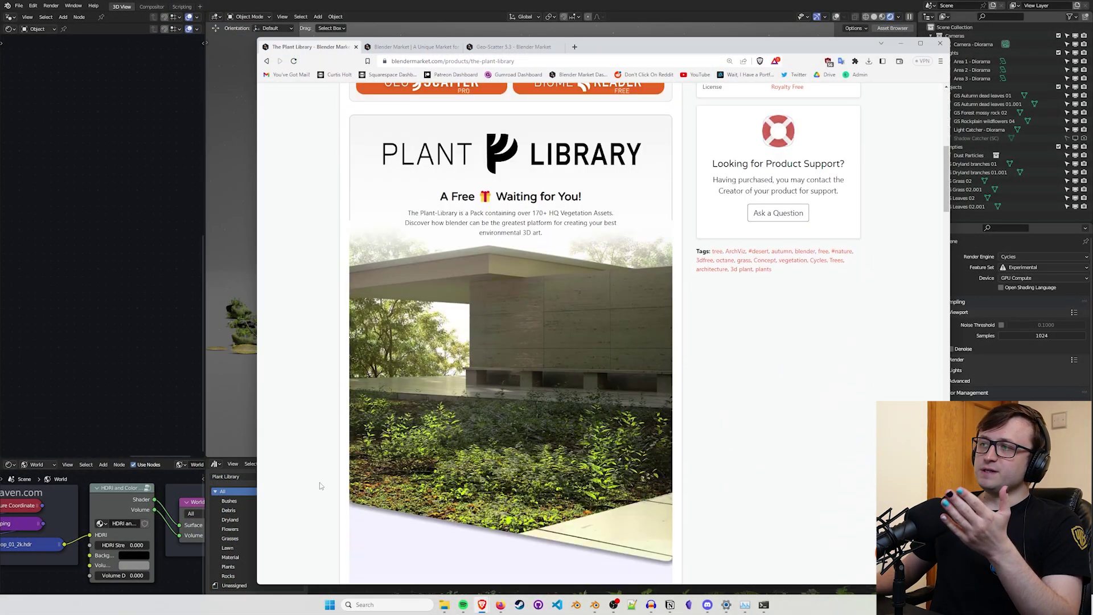
Skim the Plant Library product page in the browser down to the Biome section, and return to Blender.
scroll(319, 485, "down", 15)
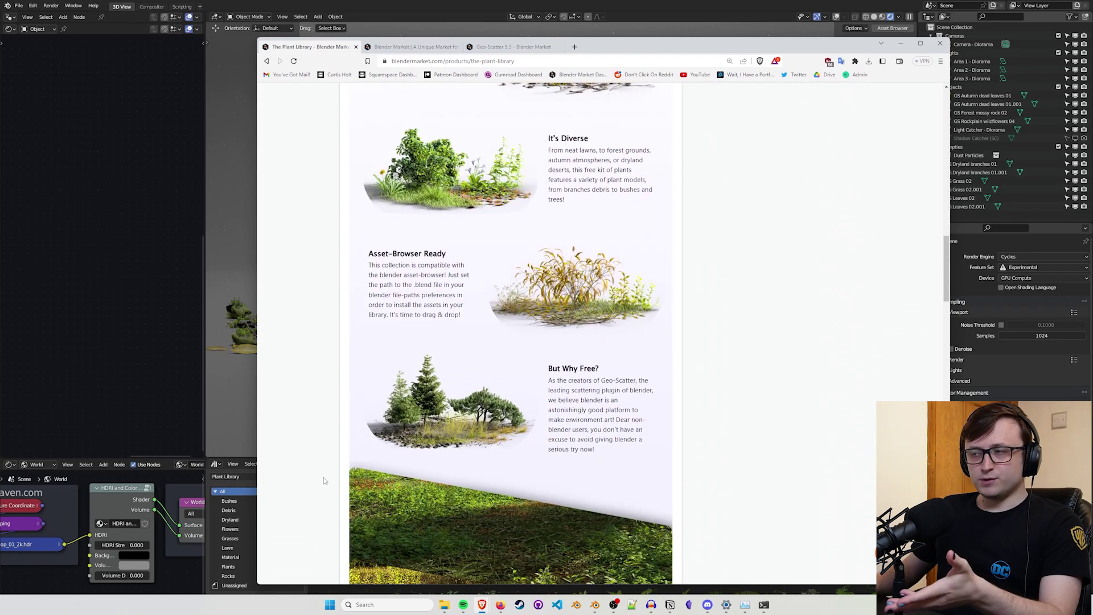
scroll(323, 481, "down", 18)
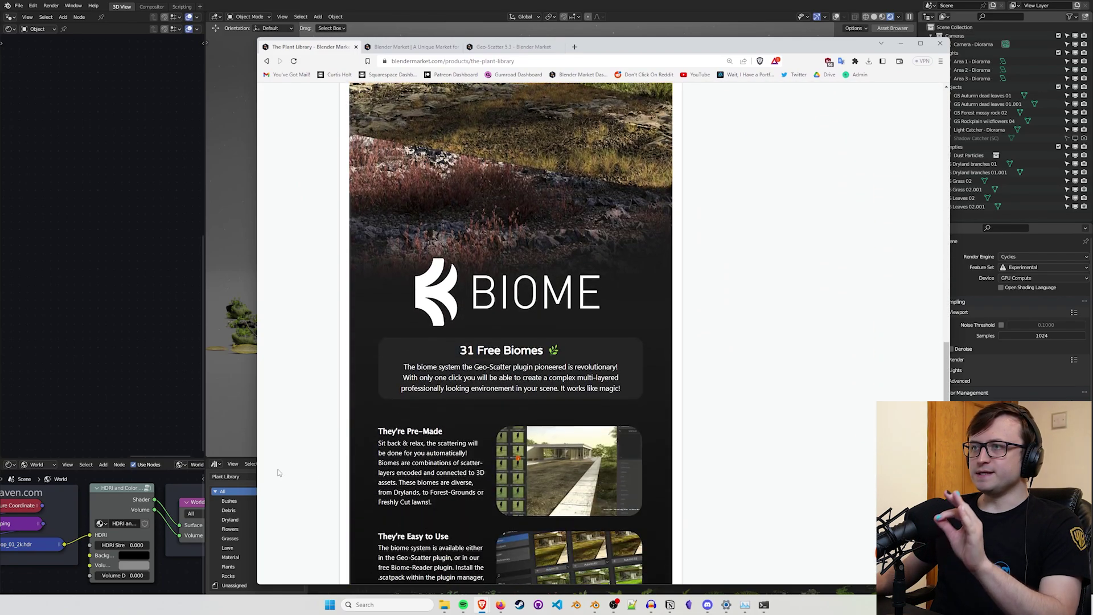
left_click(263, 467)
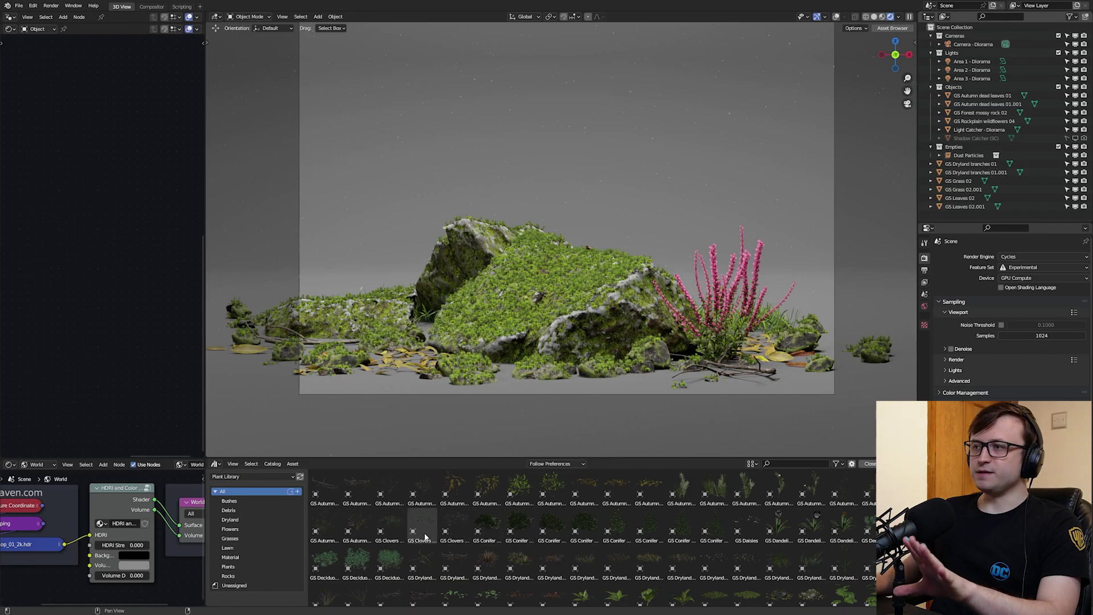
Place the GS Clovers 02 asset on the ground in front of the rocks and enlarge the asset browser area.
left_click_drag(424, 537, 395, 393)
scroll(113, 357, "down", 4)
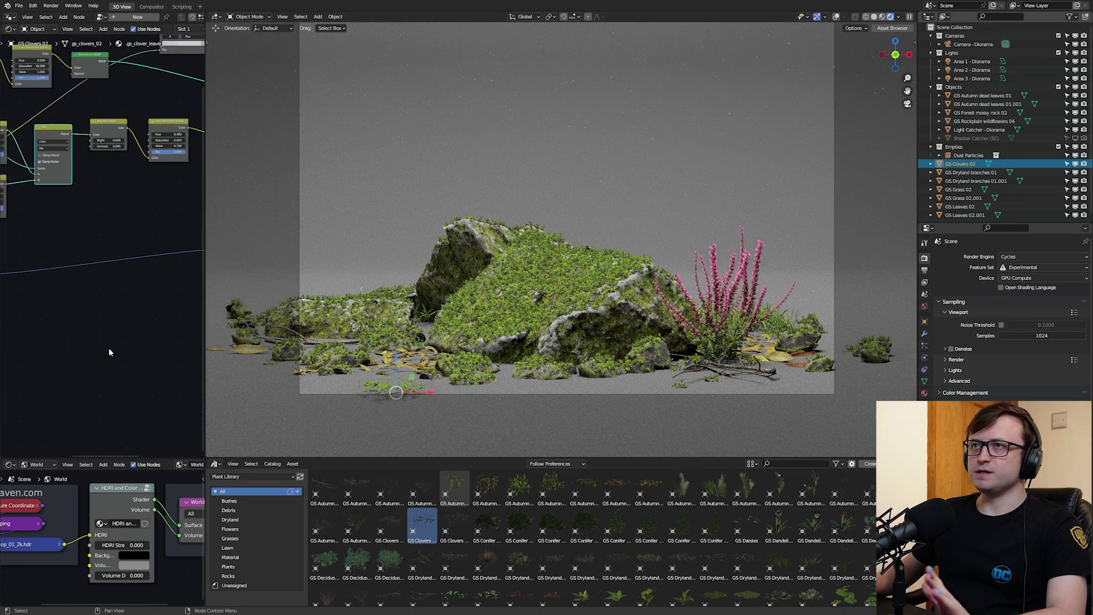
left_click_drag(204, 347, 322, 336)
scroll(231, 355, "up", 2)
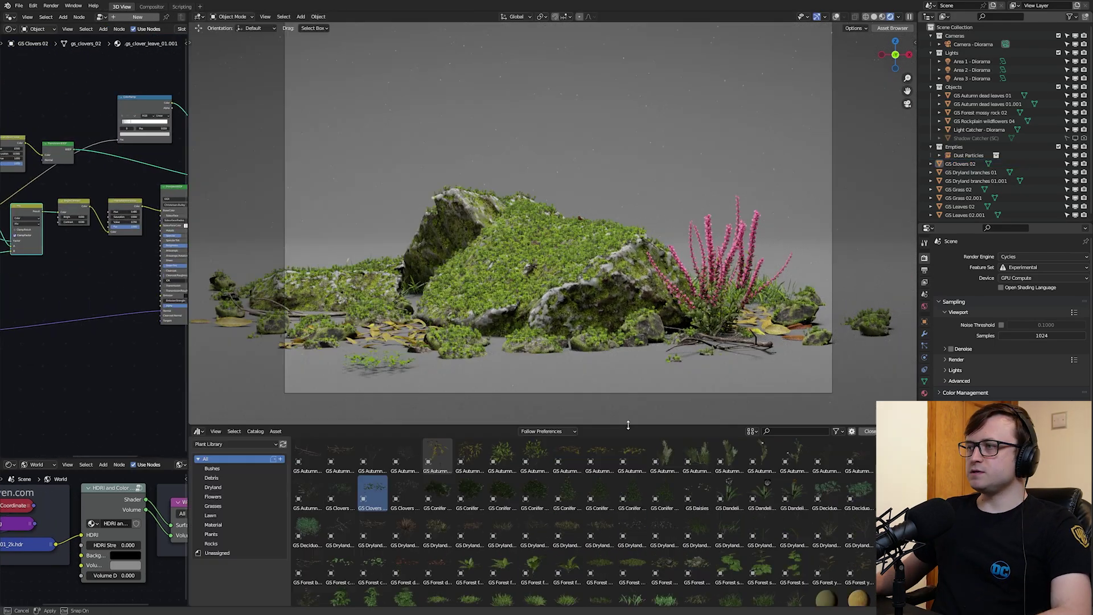
left_click_drag(628, 425, 628, 425)
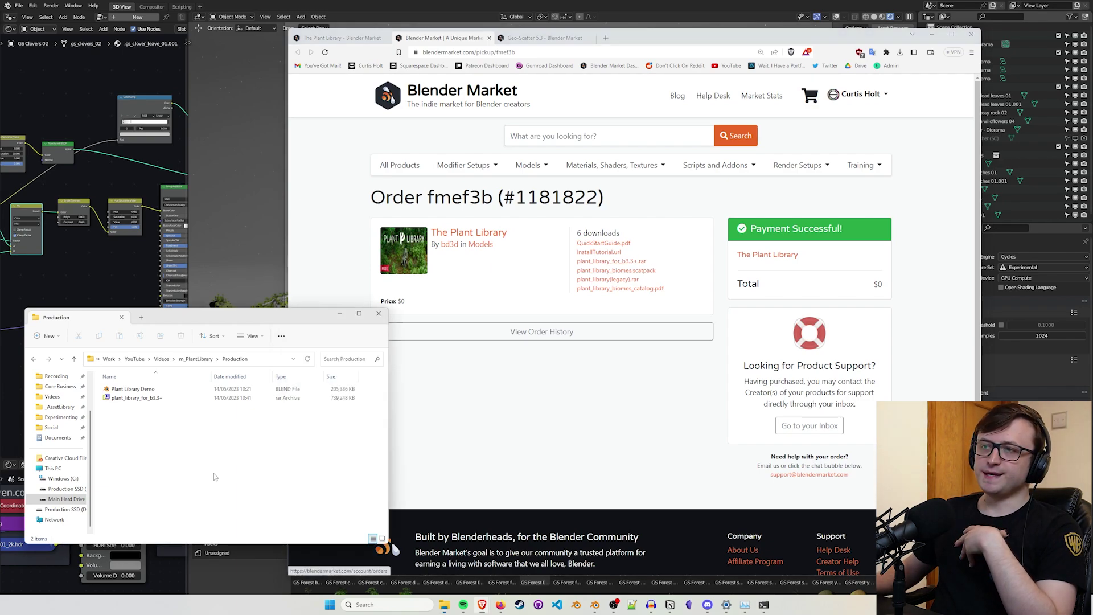
Open the plant_library_for_b3.3+ archive from the Production folder in File Explorer and move its window clear of the folder.
left_click(125, 415)
left_click(116, 398)
left_click(116, 400)
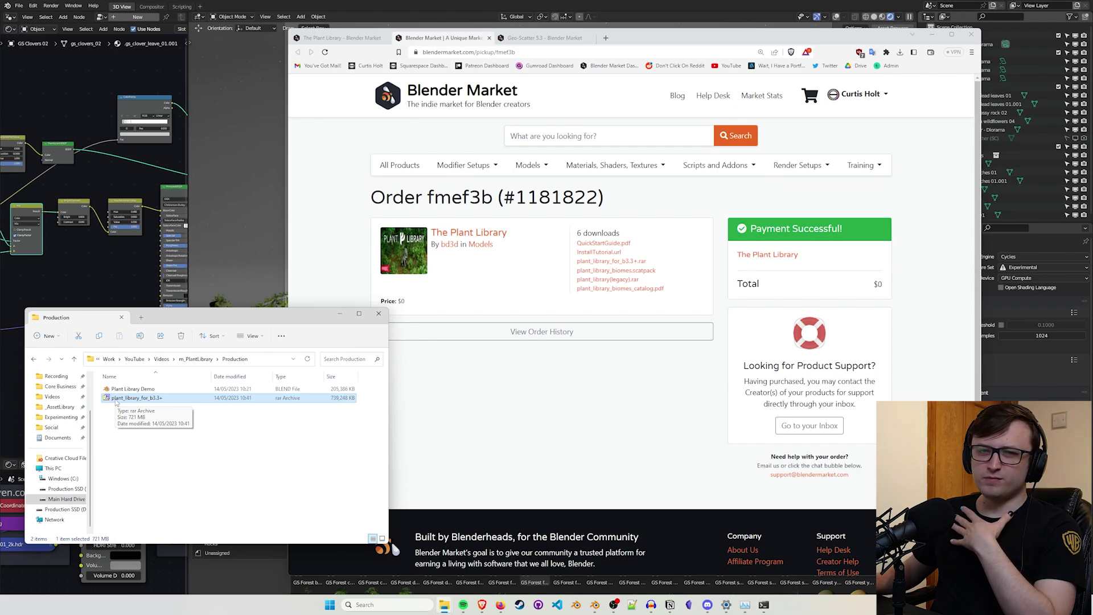
double_click(115, 398)
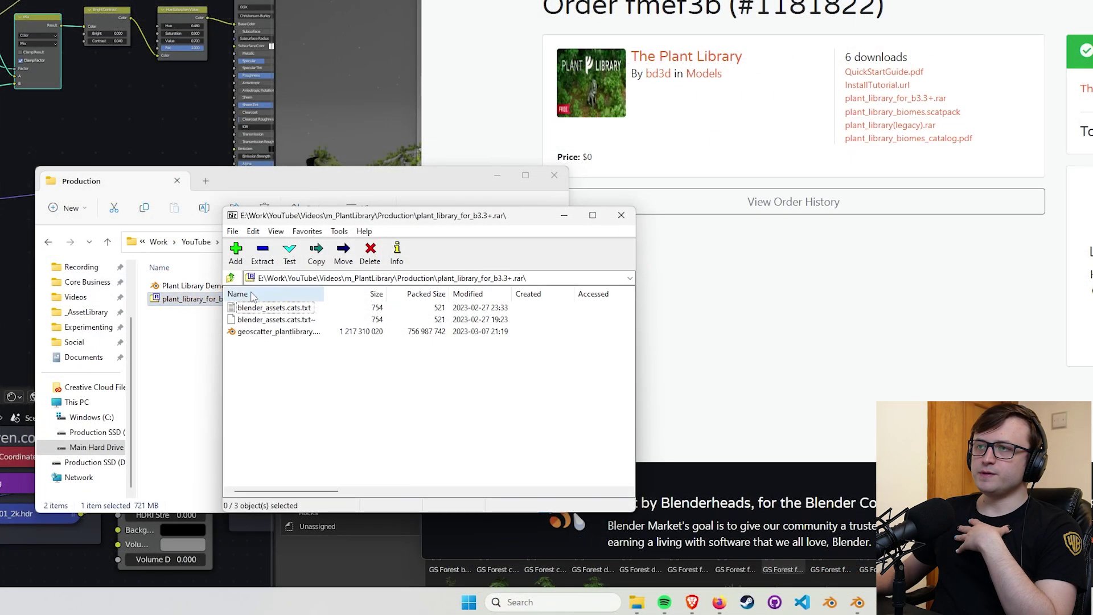
left_click_drag(250, 381, 352, 296)
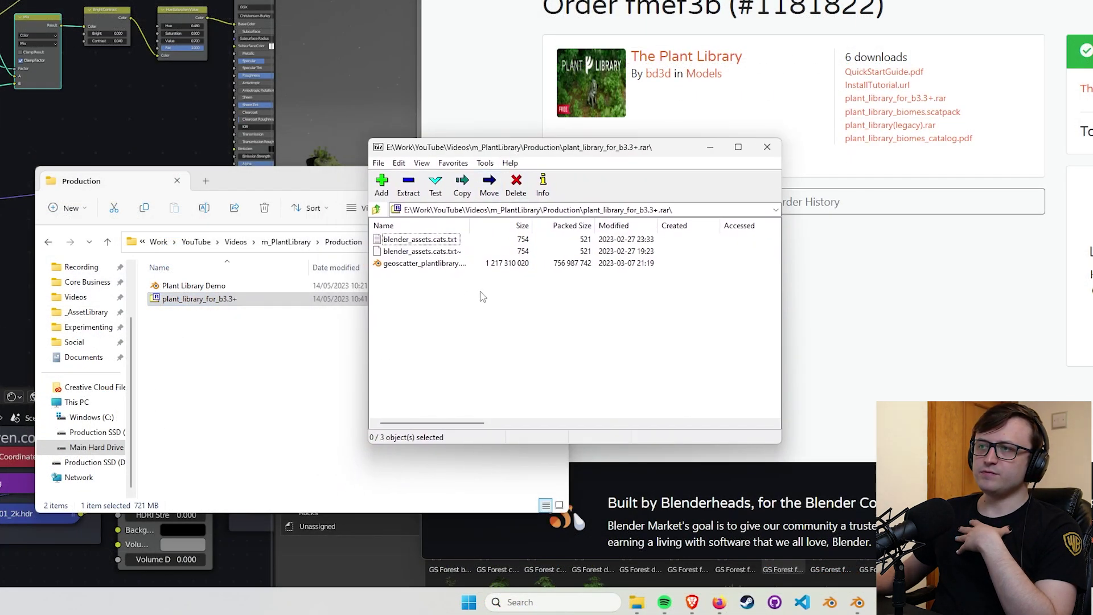
Examine the catalog text files and the geoscatter_plantlibrary blend file in the archive, widening the name column.
left_click(409, 263)
left_click(478, 307)
left_click_drag(469, 226, 543, 227)
left_click(420, 239)
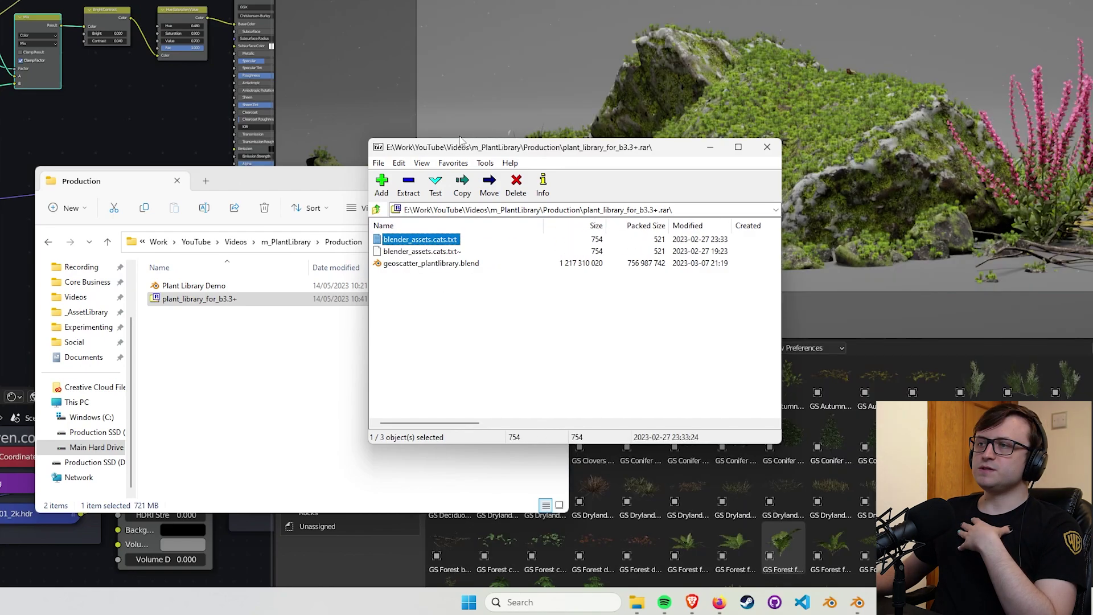
left_click_drag(439, 349, 418, 236)
left_click(439, 321)
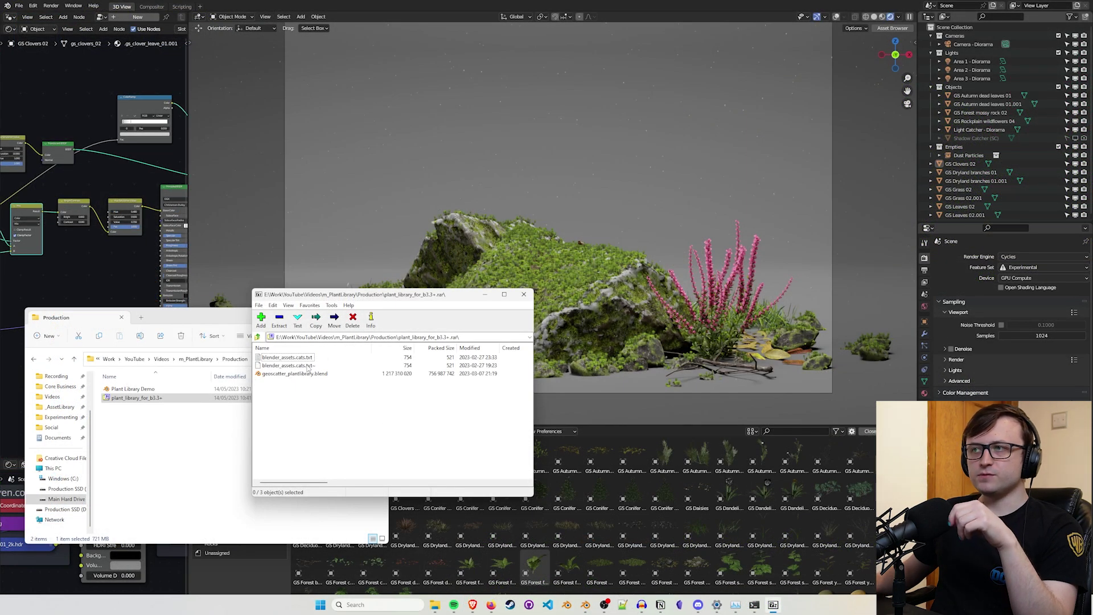
left_click(225, 344)
left_click(337, 317)
left_click_drag(362, 295, 391, 165)
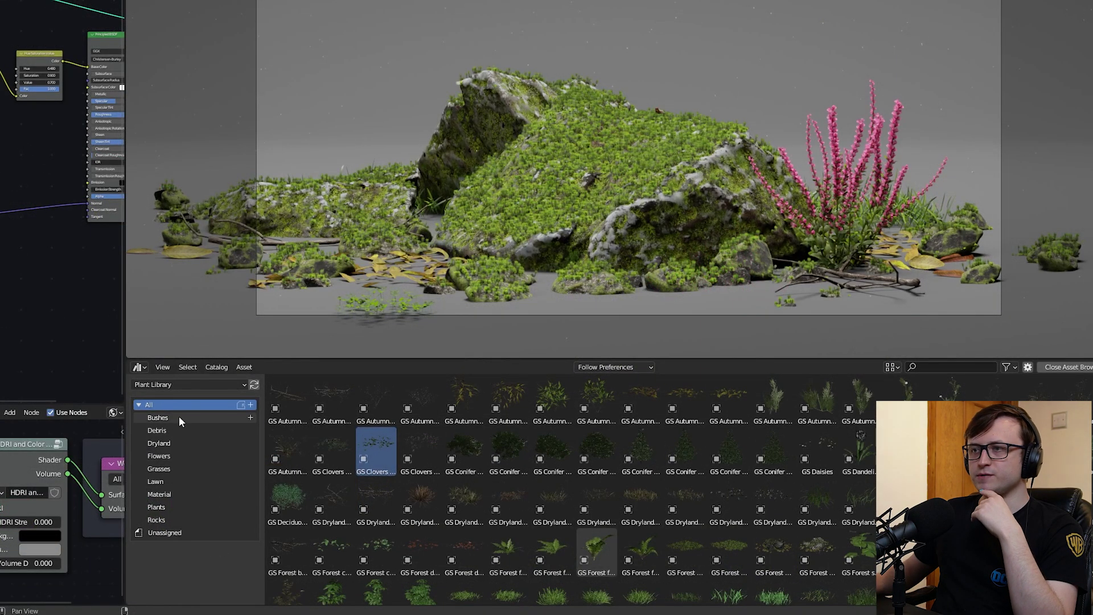
Browse the Plant Library catalogs, including Debris, Flowers, Grasses, Lawn, Material, Plants and Rocks.
left_click(170, 431)
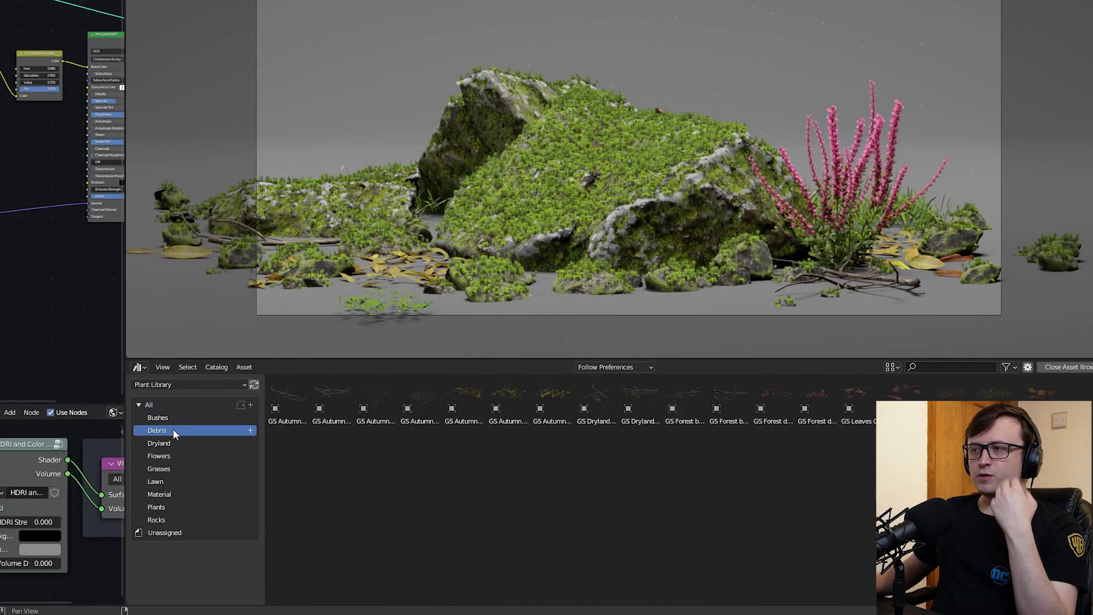
left_click(176, 456)
left_click(175, 468)
left_click(179, 482)
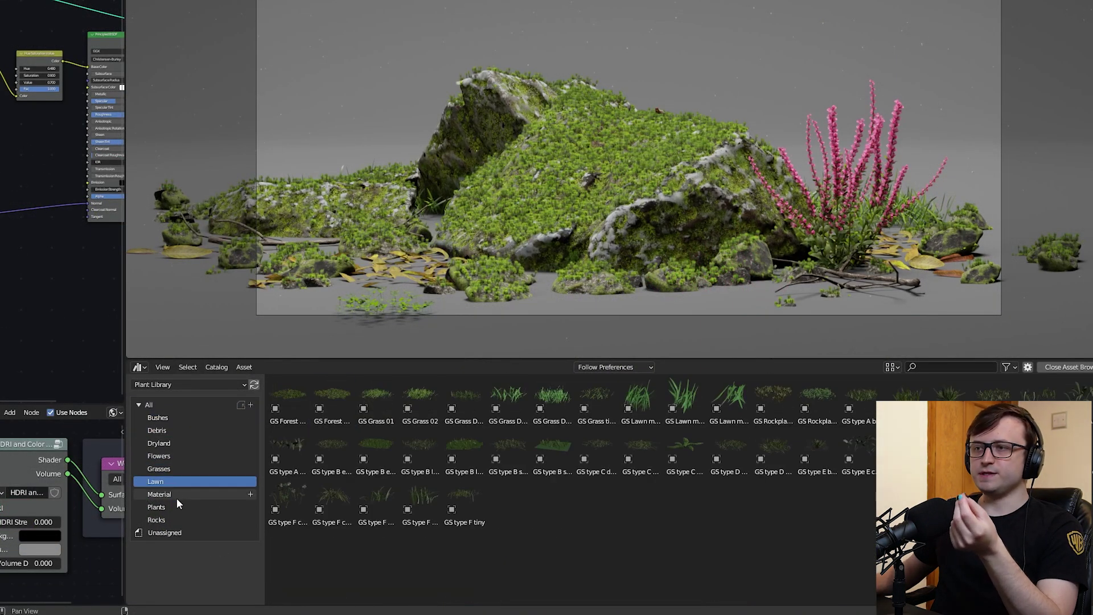
left_click(177, 495)
left_click(174, 507)
left_click(170, 520)
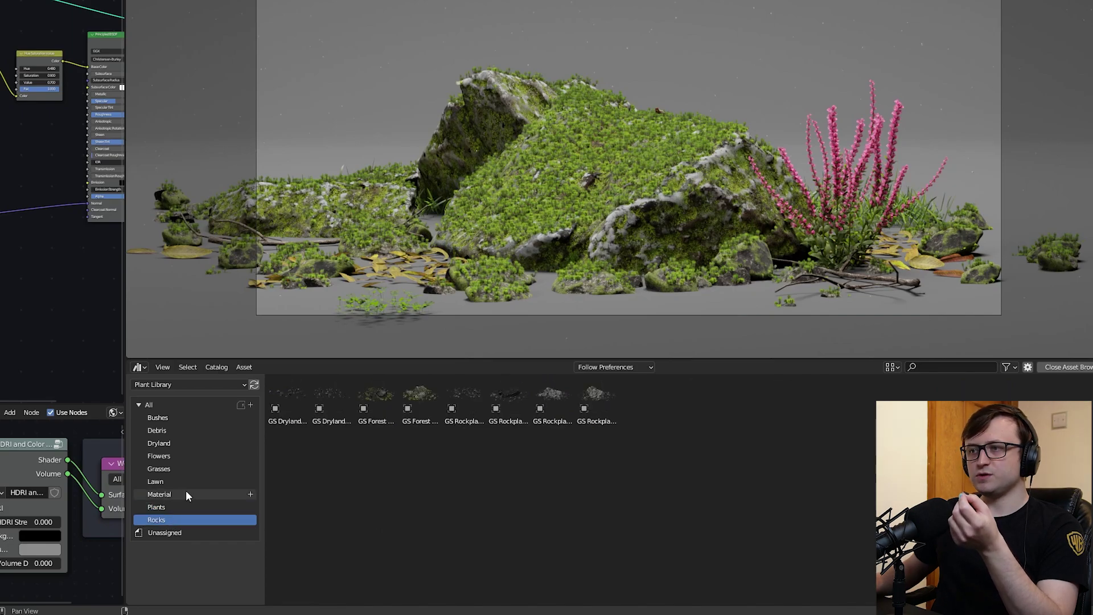
left_click(177, 443)
left_click(167, 518)
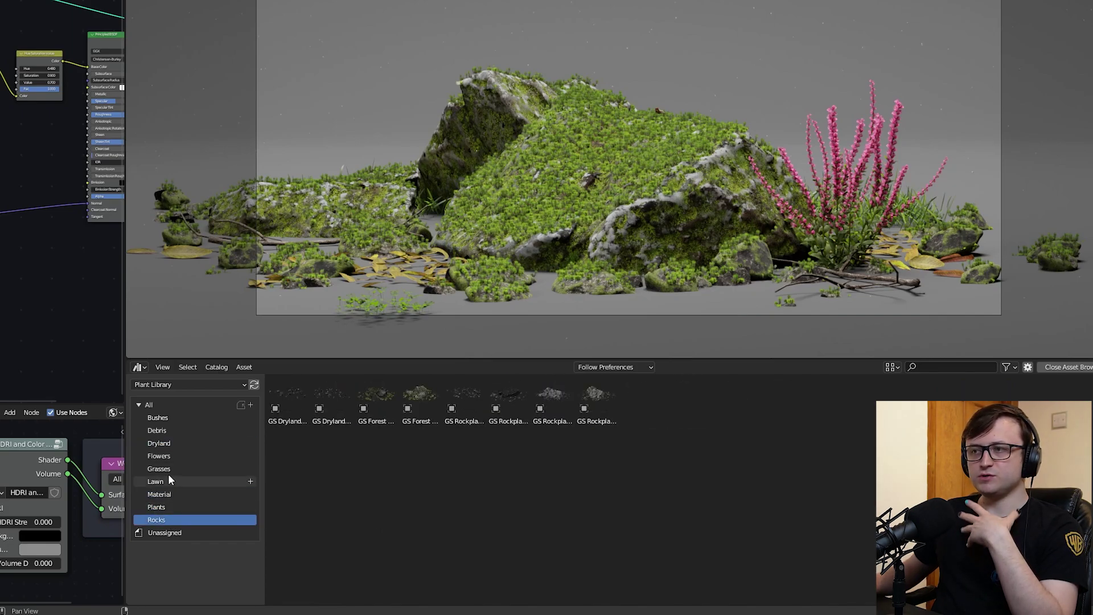
Place a GS Forest mossy rock 02 asset in front of the existing rocks and delete it again.
left_click_drag(419, 399, 395, 307)
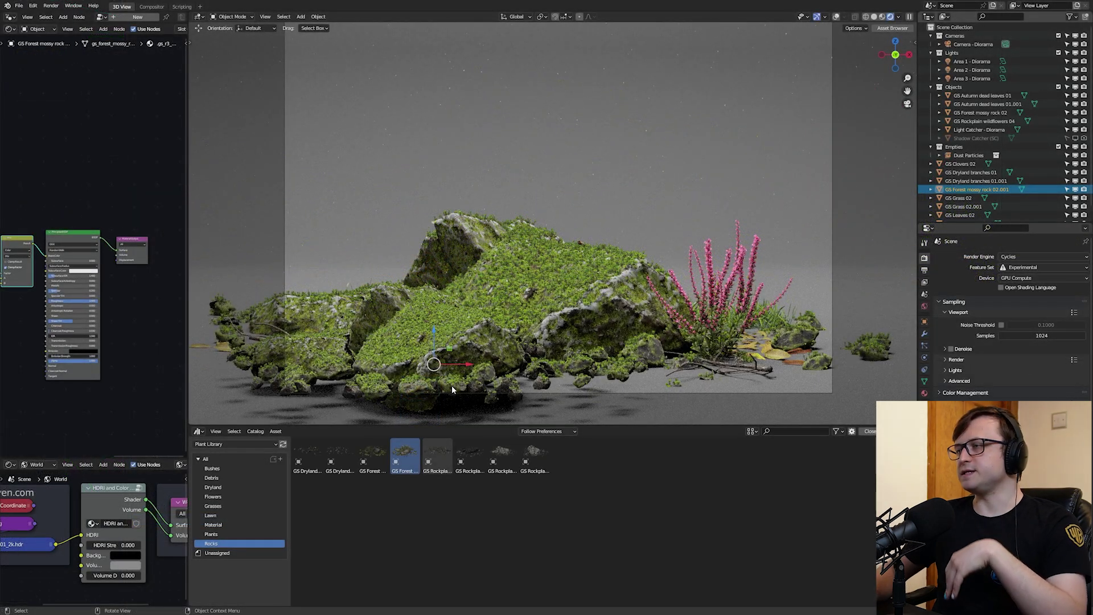
key("Delete")
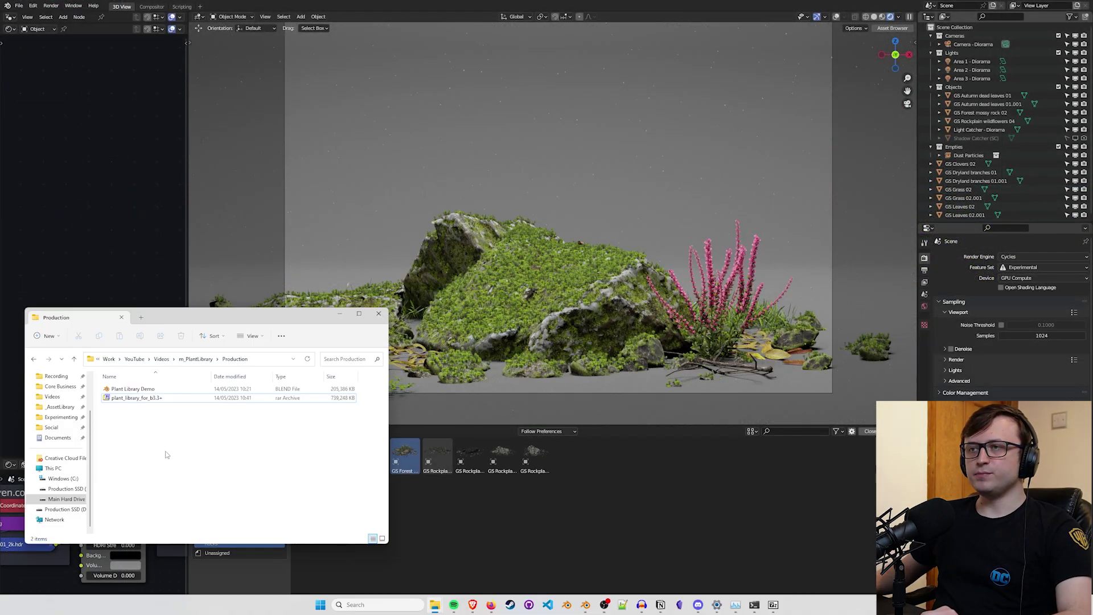
Reopen the plant_library_for_b3.3+ archive, and create and open a folder named Plant Library 2 in the Production folder.
double_click(136, 398)
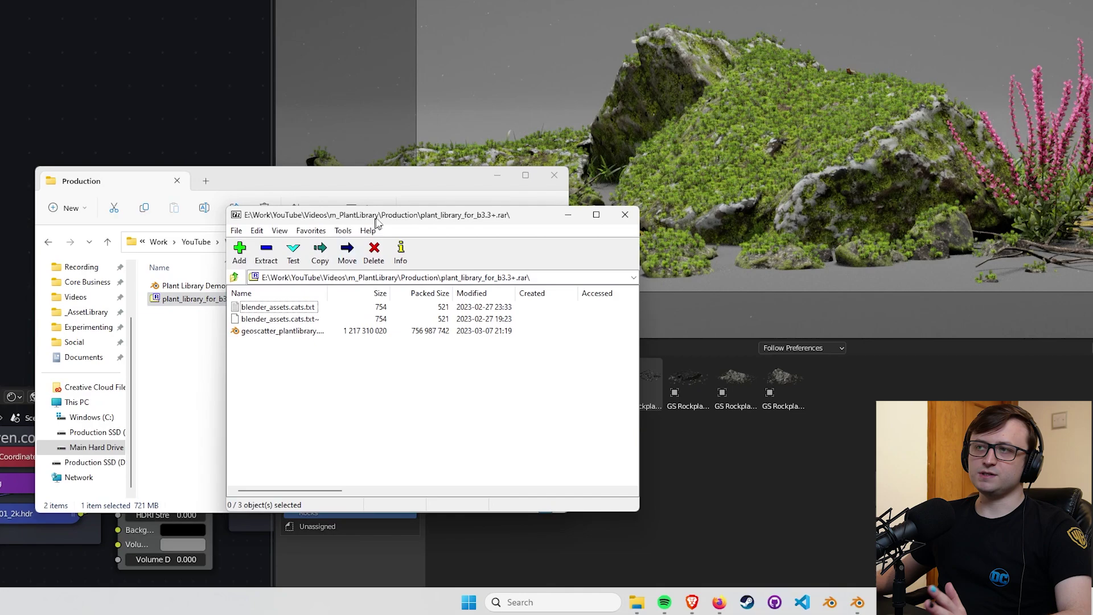
left_click_drag(376, 215, 553, 114)
left_click(191, 391)
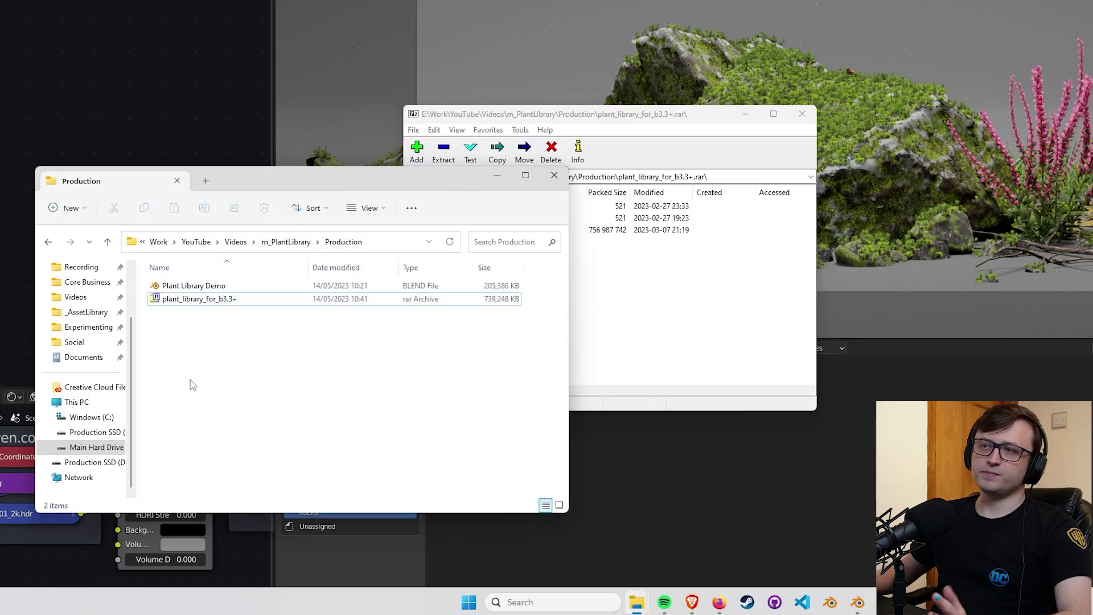
right_click(193, 393)
mouse_move(246, 332)
left_click(387, 323)
type("Plant Library 2")
key("Return")
key("Return")
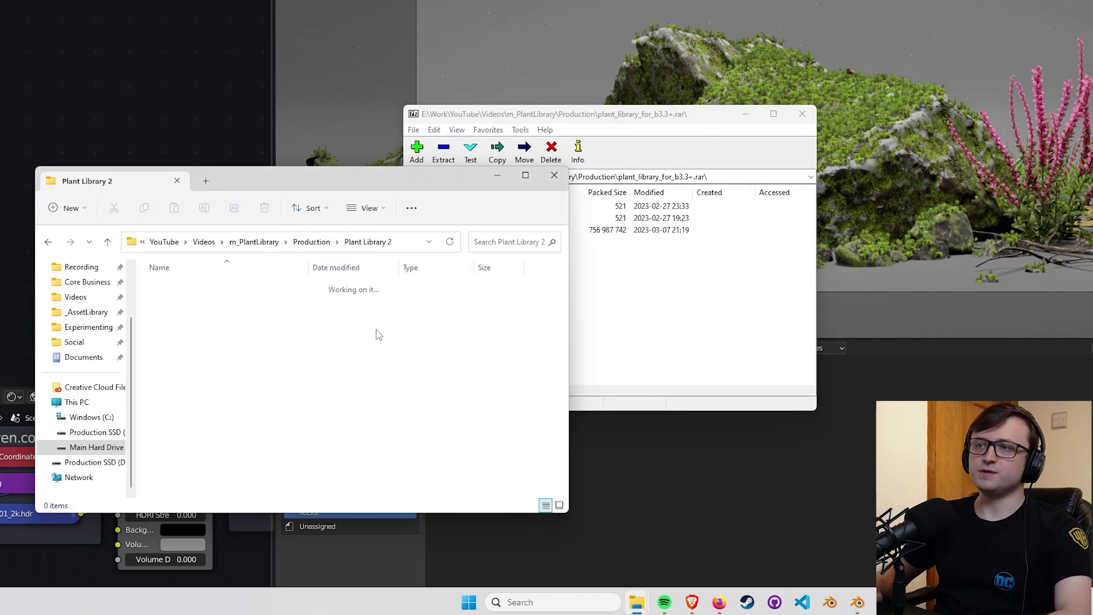
Extract the archive's catalog files and blend file into the Plant Library 2 folder and copy the folder's path.
left_click_drag(598, 114, 759, 228)
left_click_drag(651, 380, 235, 329)
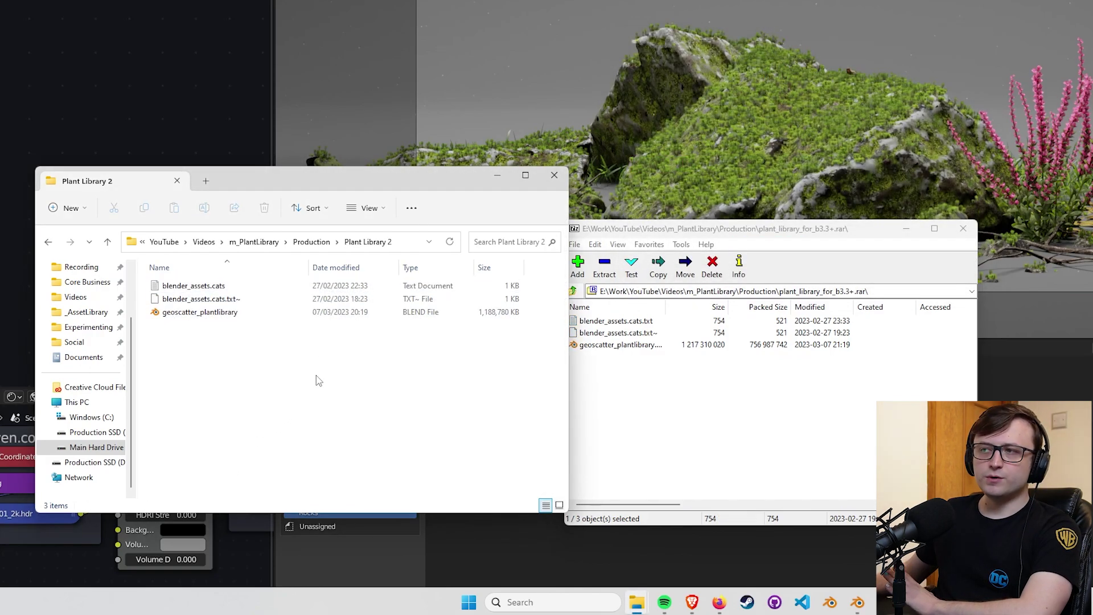
left_click(401, 246)
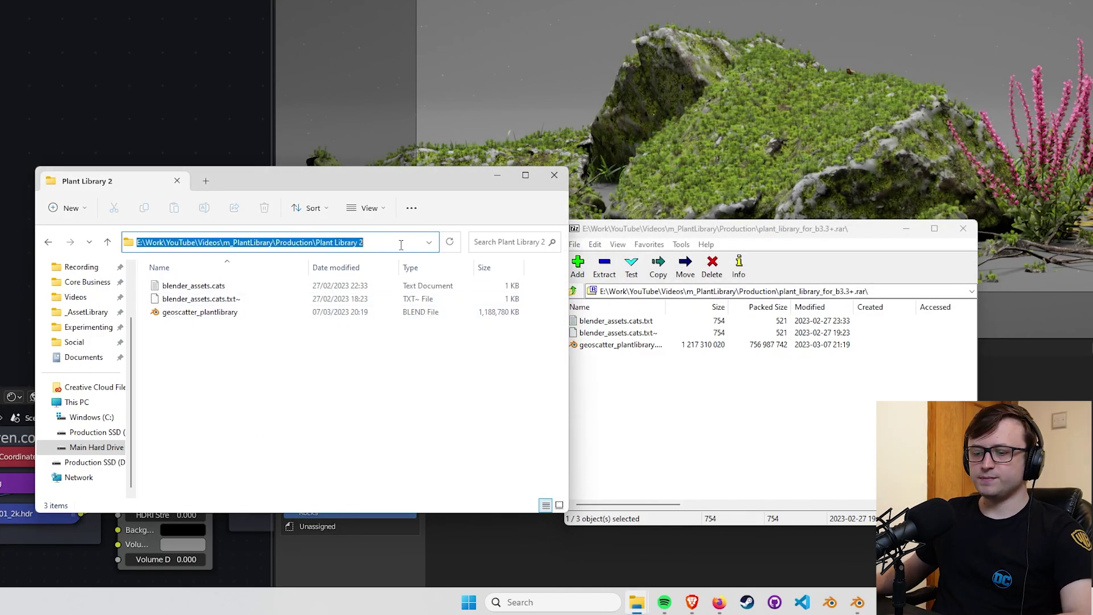
left_click(338, 392)
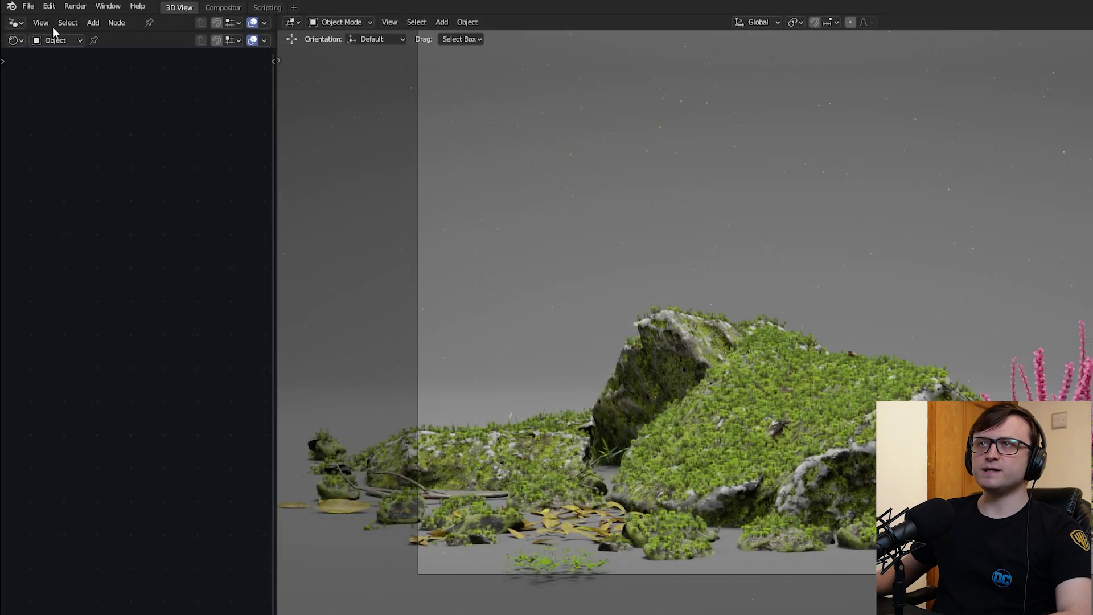
Open the File Paths preferences in Blender and enlarge the window to show the asset libraries.
left_click(49, 6)
left_click(99, 198)
left_click_drag(170, 30, 237, 80)
left_click(120, 310)
left_click_drag(481, 414, 575, 499)
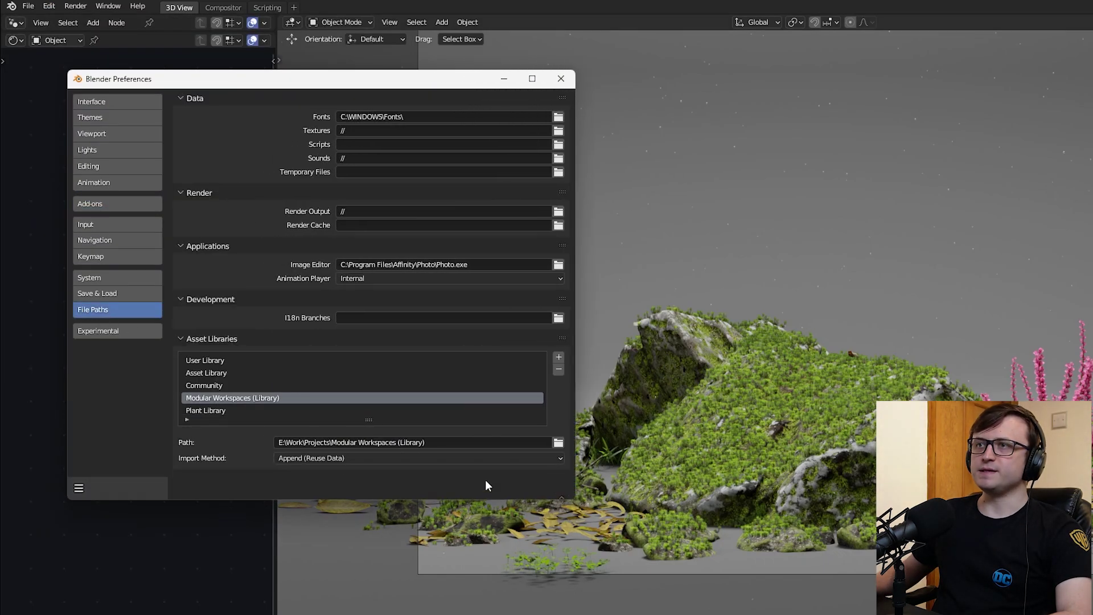
Check the folder paths of the existing asset libraries, from User Library through Plant Library.
left_click(222, 361)
left_click(224, 373)
left_click(222, 386)
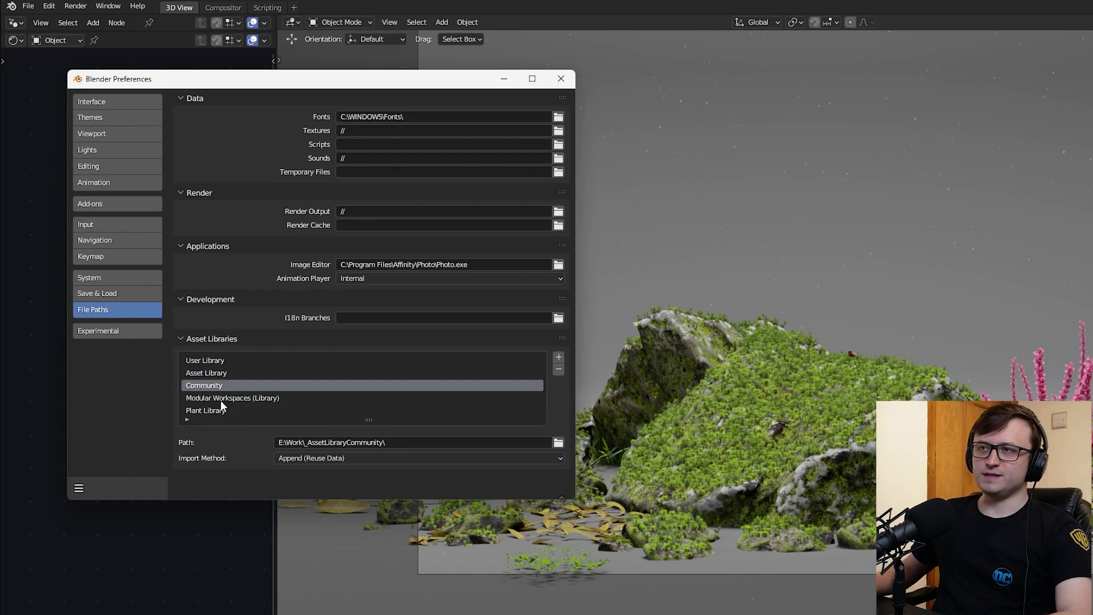
left_click(221, 399)
left_click(220, 412)
left_click(267, 386)
left_click(226, 412)
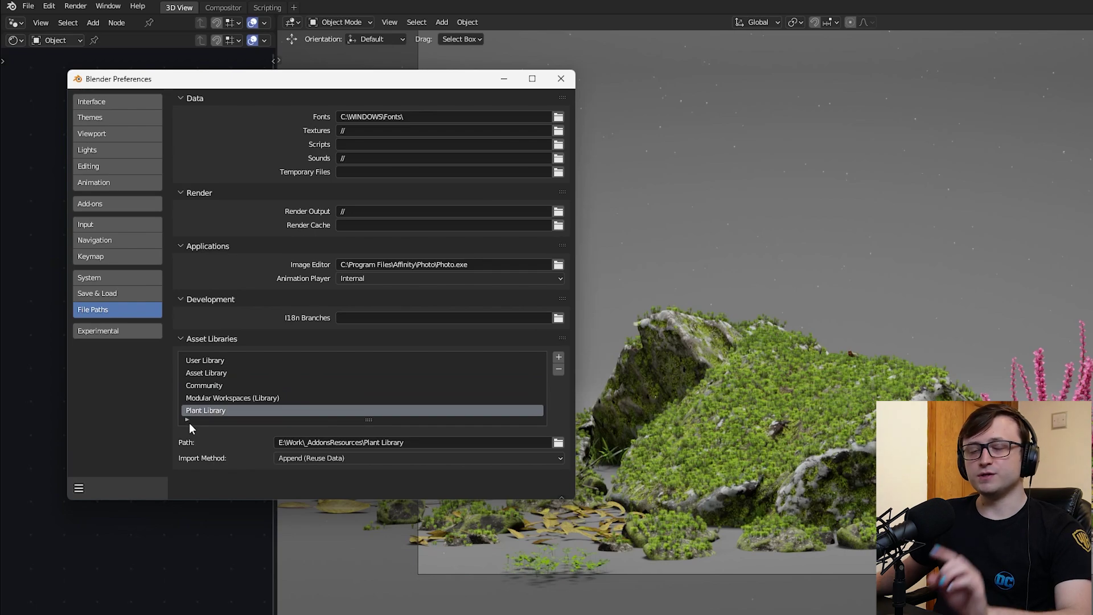
Add a new asset library using the copied path of the Plant Library 2 folder.
left_click(558, 357)
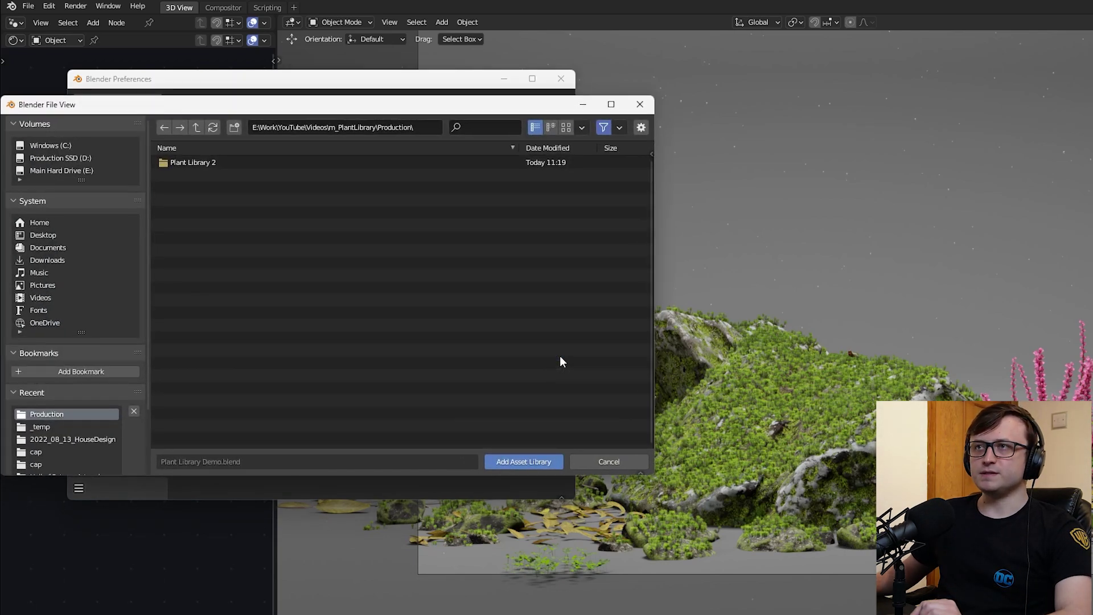
left_click(385, 132)
key("ctrl+v")
key("Return")
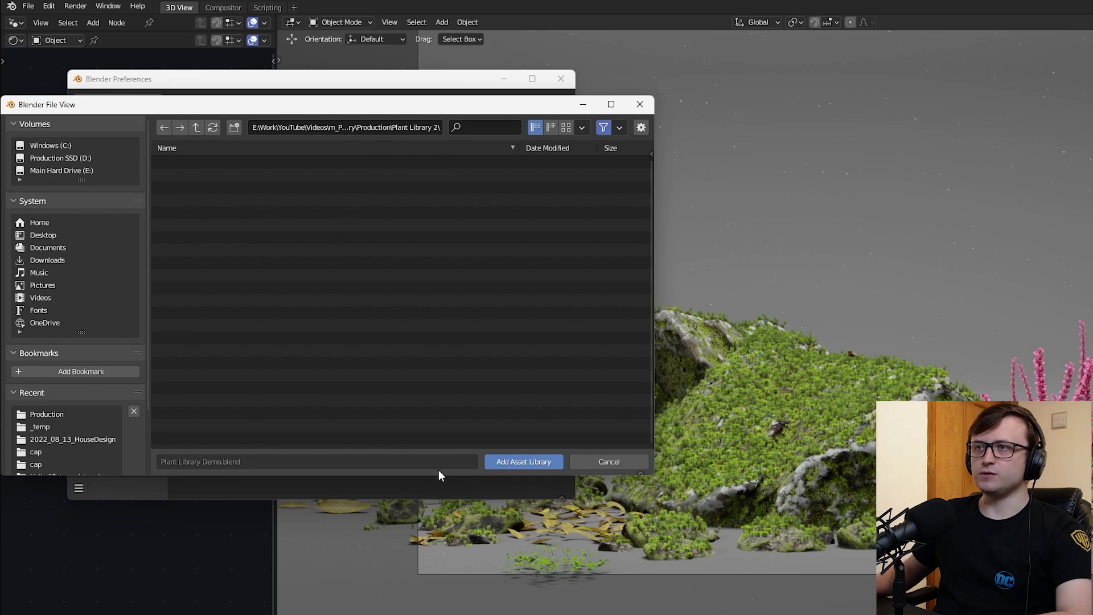
left_click(515, 460)
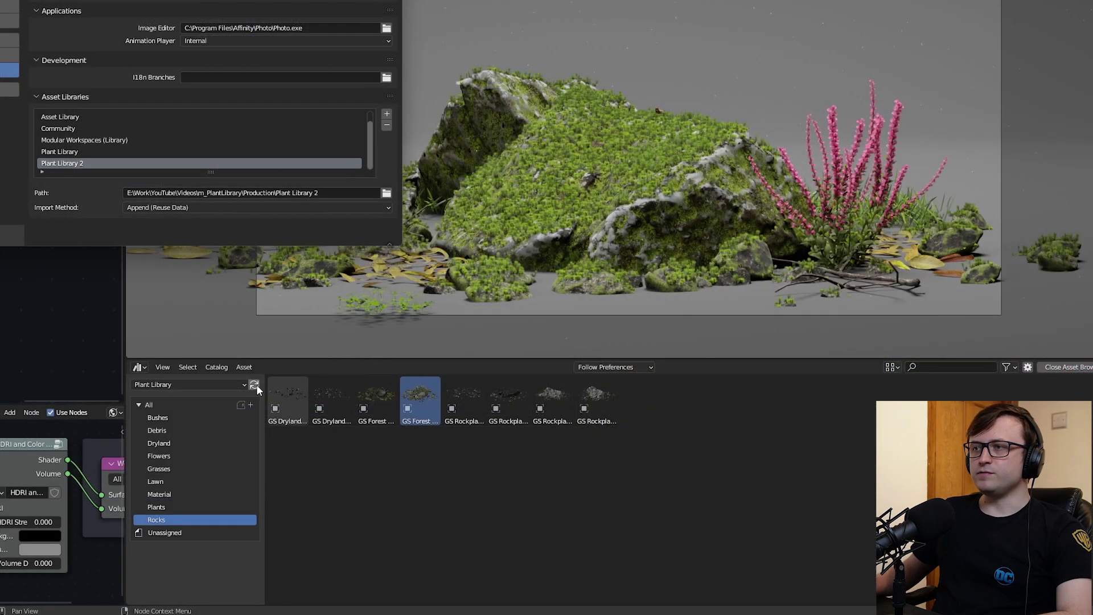
Refresh the asset browser, switch it to Plant Library 2 and show the assets of all its catalogs.
left_click(255, 387)
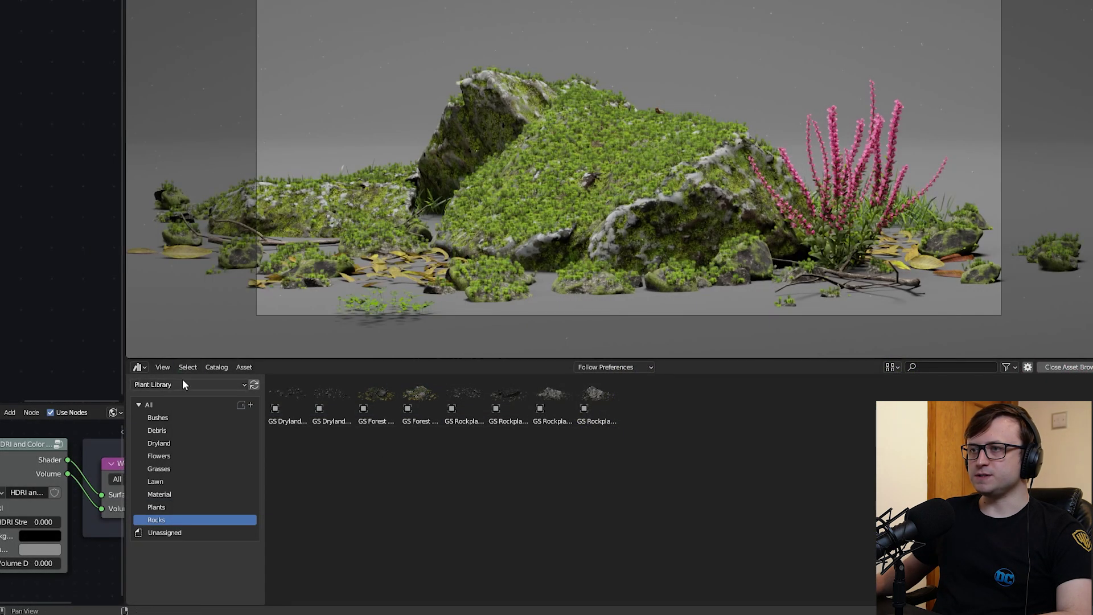
left_click(184, 385)
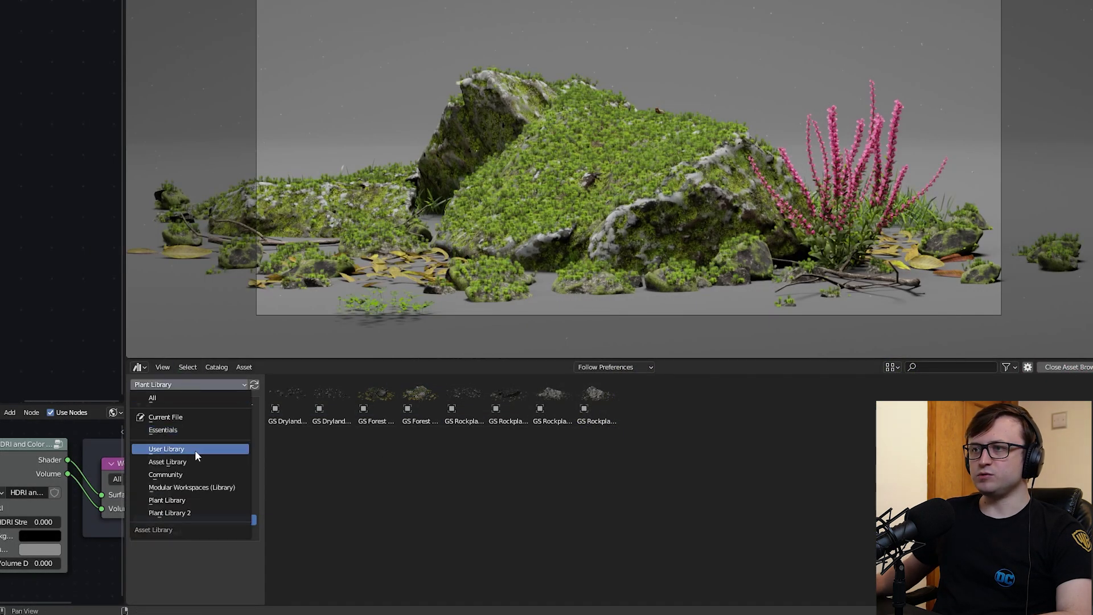
left_click(190, 512)
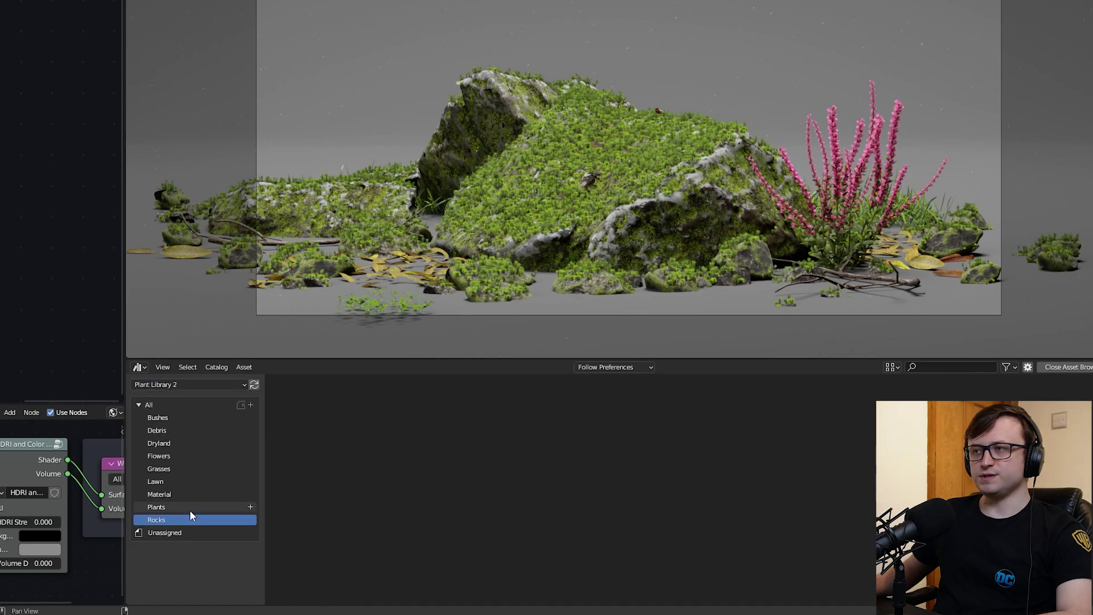
left_click(179, 405)
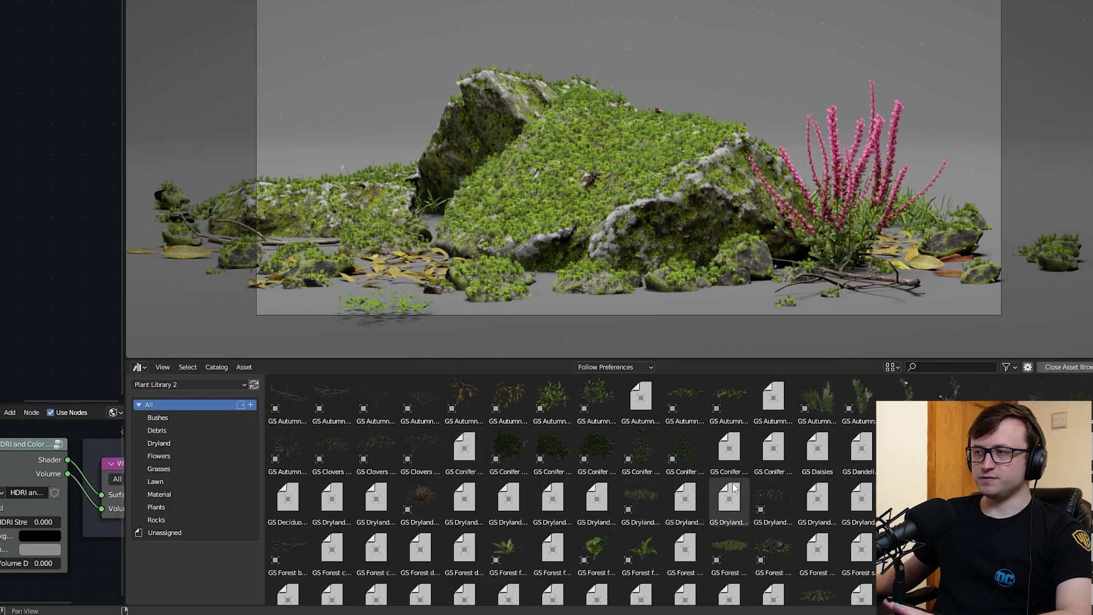
scroll(630, 509, "down", 3)
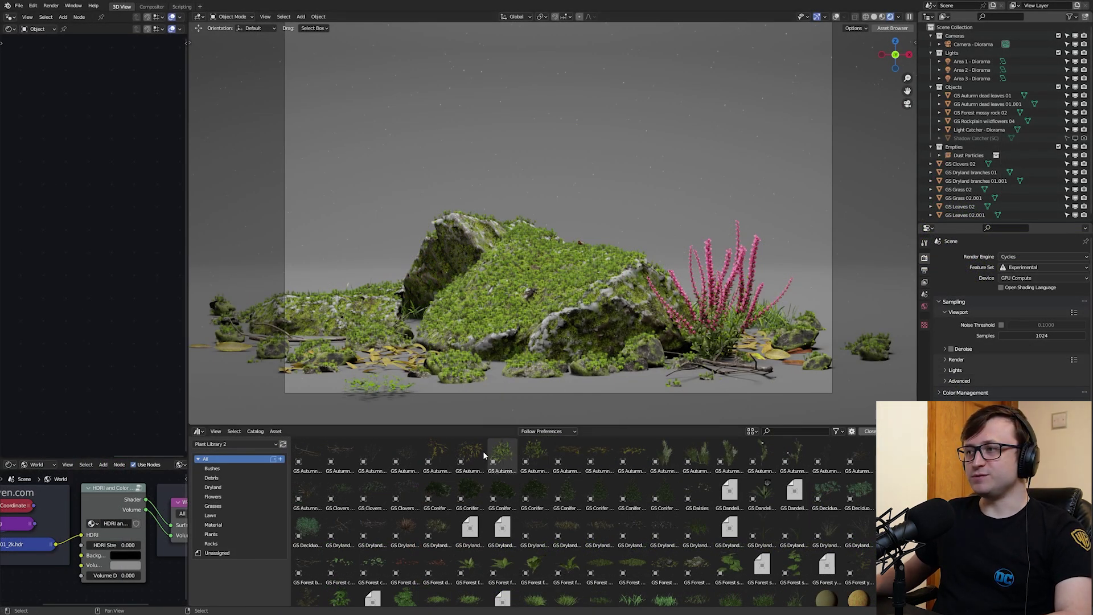
Place the GS Autumn bush full 01 asset on the ground just behind the small mossy rock beside the large one and save the file.
left_click_drag(502, 455, 479, 390)
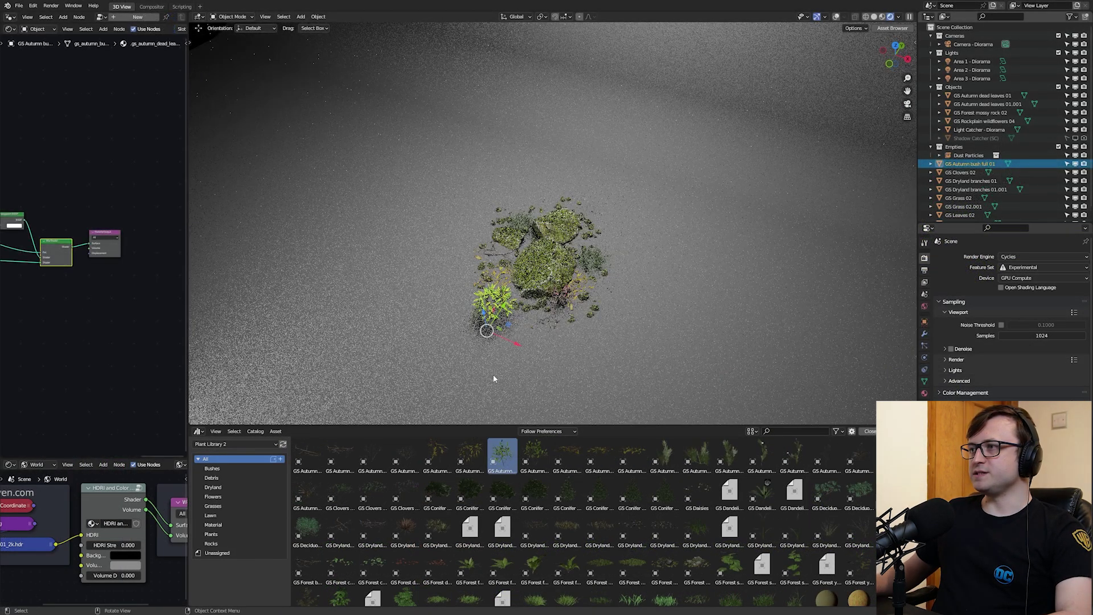
key("g")
key("shift+z")
left_click(507, 216)
key("KP_0")
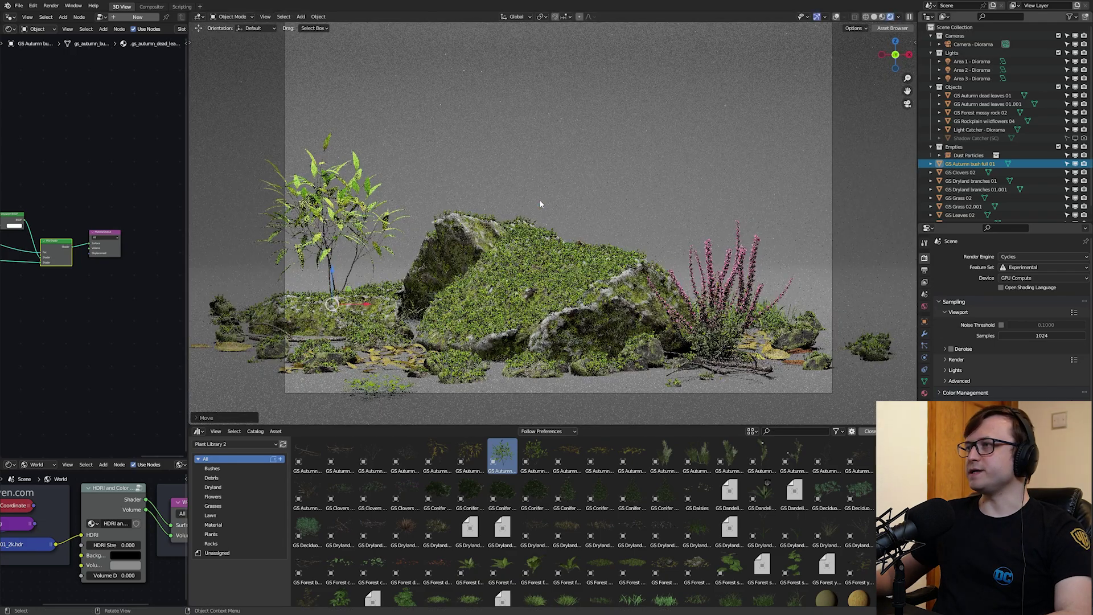
scroll(541, 204, "down", 2)
left_click_drag(438, 285, 465, 286)
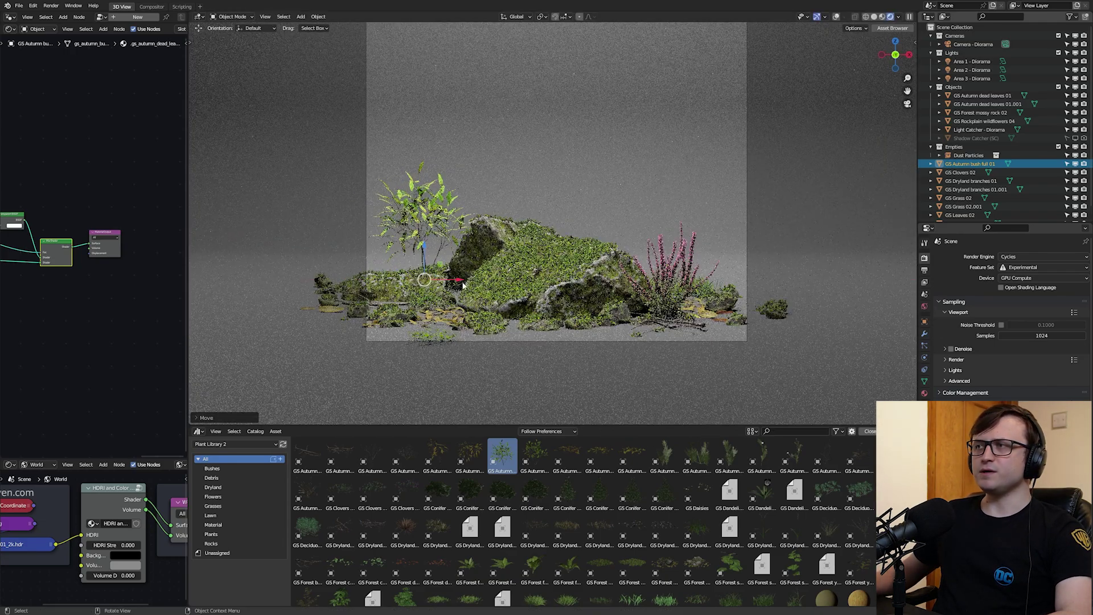
key("alt+a")
middle_click_drag(574, 270, 545, 343, "shift")
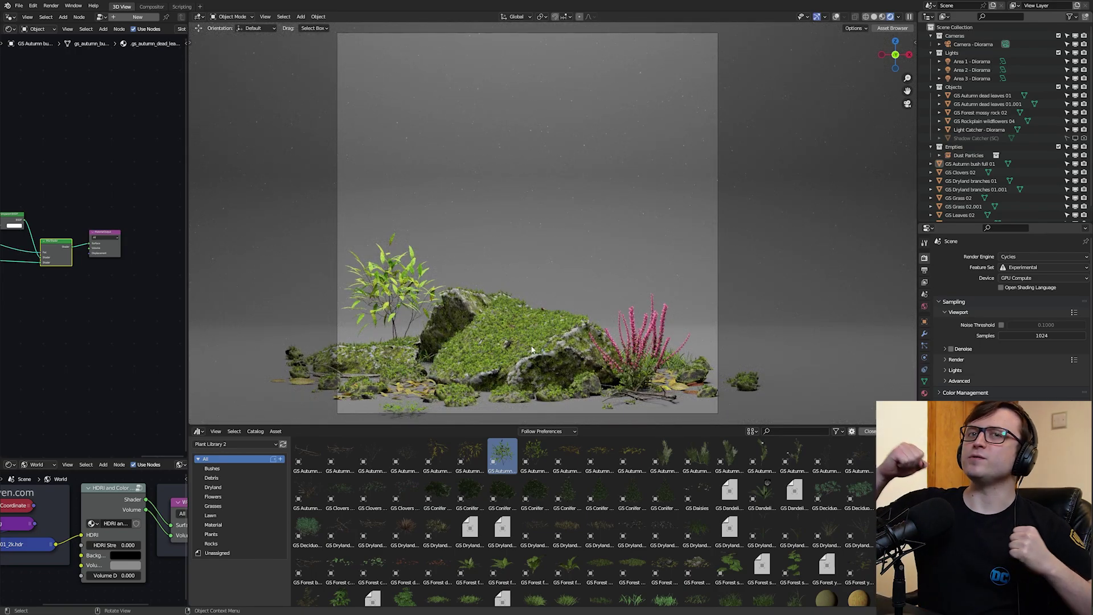
key("ctrl+s")
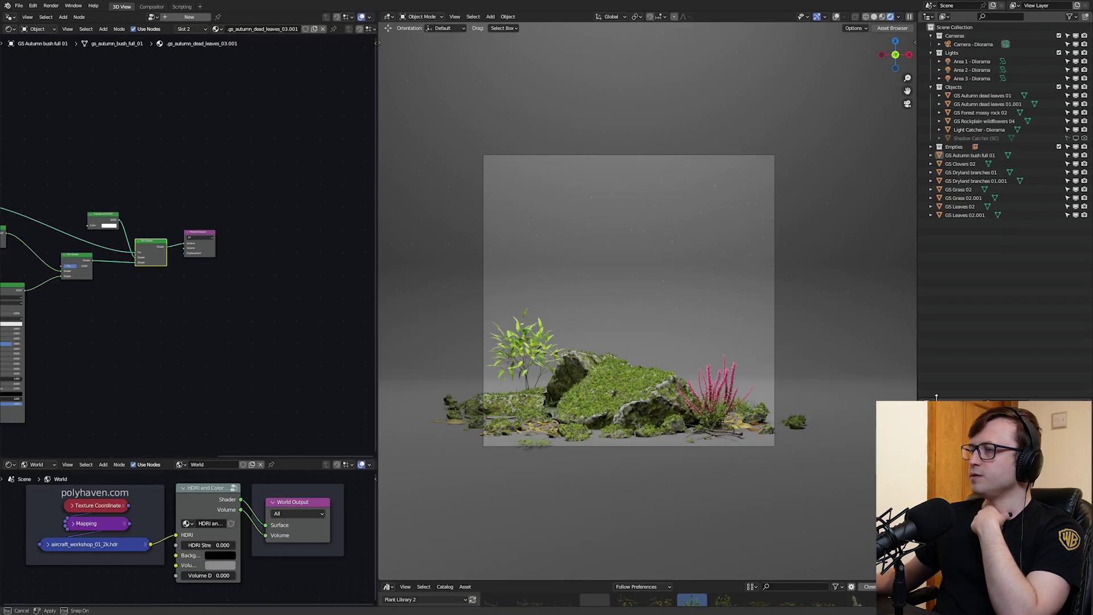
Create a new collection in the scene and name it Flora Small.
left_click_drag(938, 398, 939, 397)
right_click(969, 278)
left_click(971, 278)
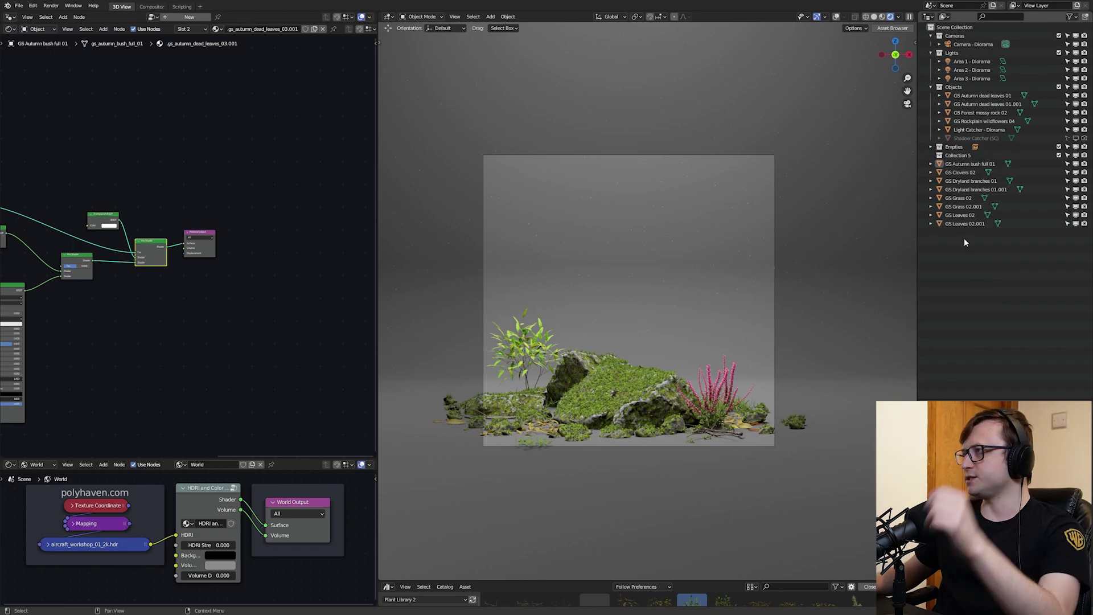
double_click(952, 155)
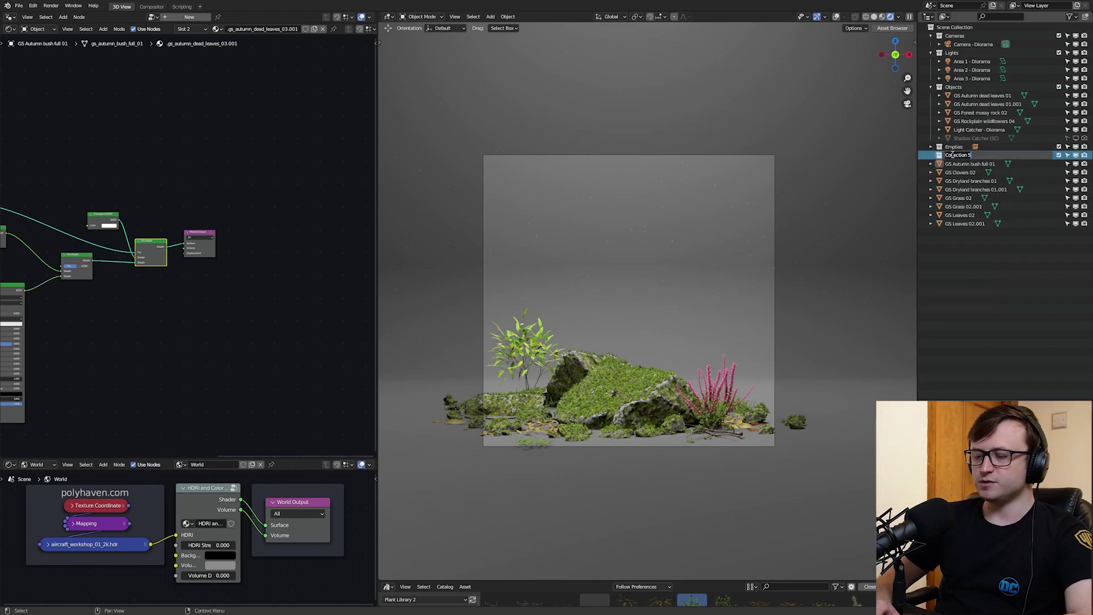
type("Flora Small")
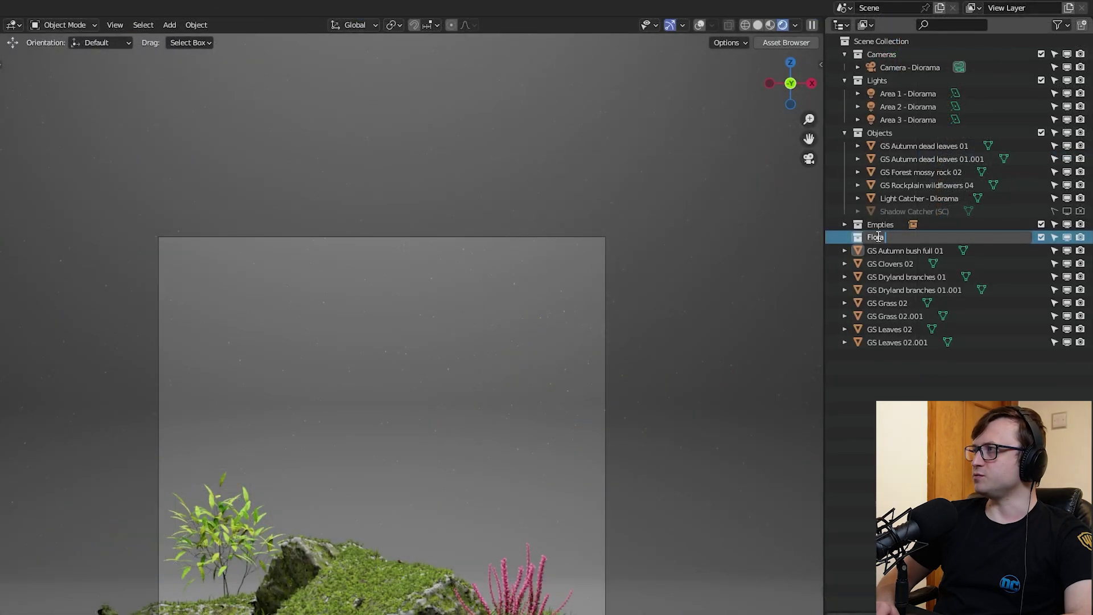
key("Return")
Move GS Grass 02, GS Autumn dead leaves 01.001 and GS Autumn dead leaves 01 into the Flora Small collection.
middle_click_drag(561, 538, 496, 604)
middle_click_drag(497, 605, 516, 441, "shift")
scroll(515, 441, "up", 3)
middle_click_drag(581, 456, 586, 433)
left_click(594, 444)
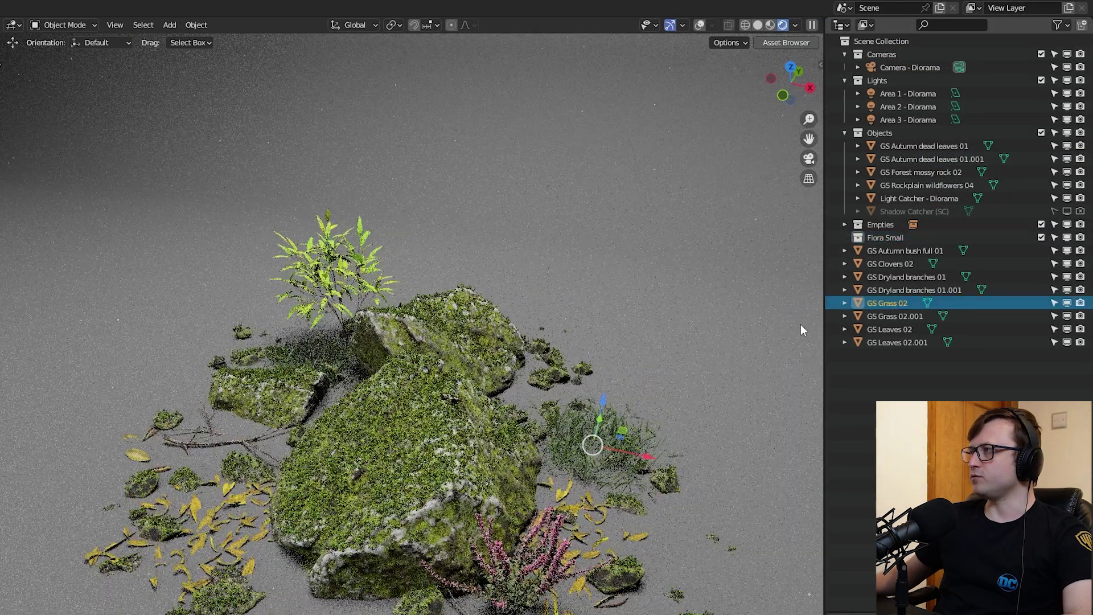
left_click_drag(880, 304, 888, 238)
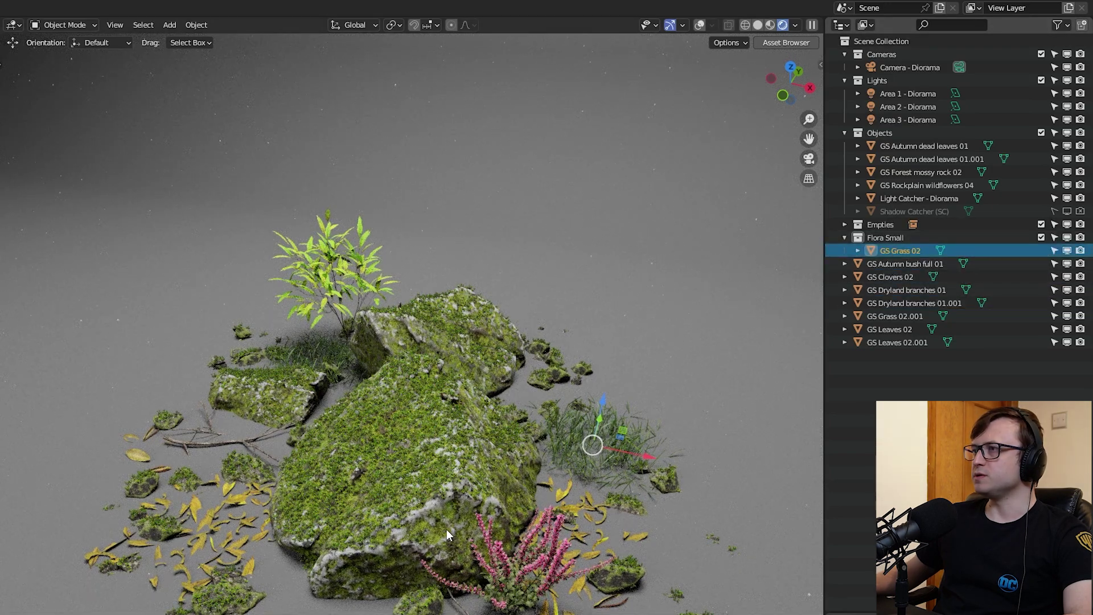
left_click(917, 159)
left_click_drag(911, 159, 894, 244)
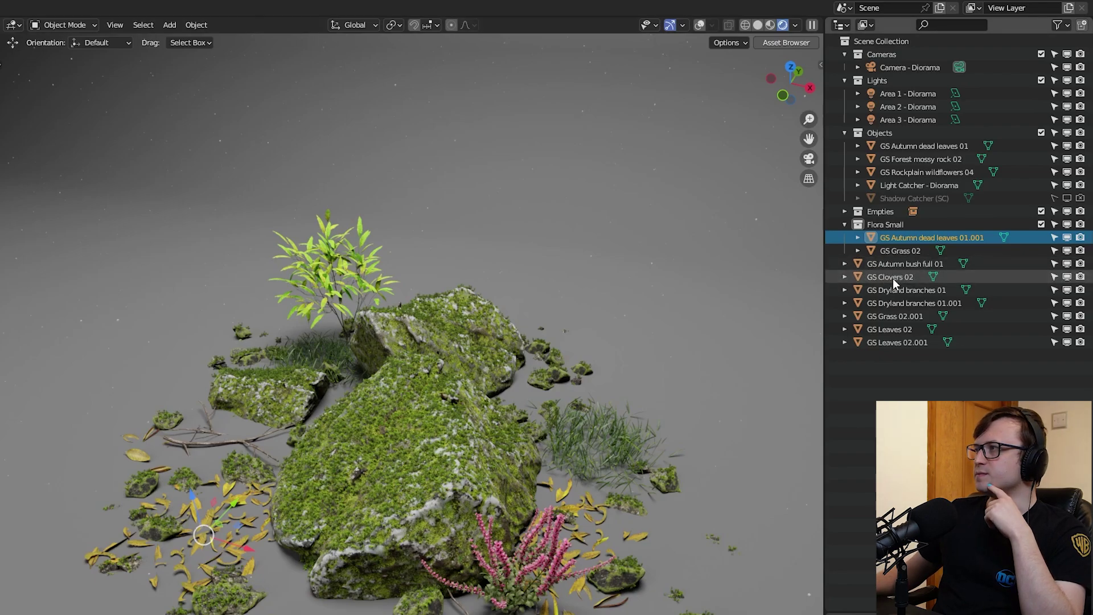
left_click_drag(922, 146, 925, 234)
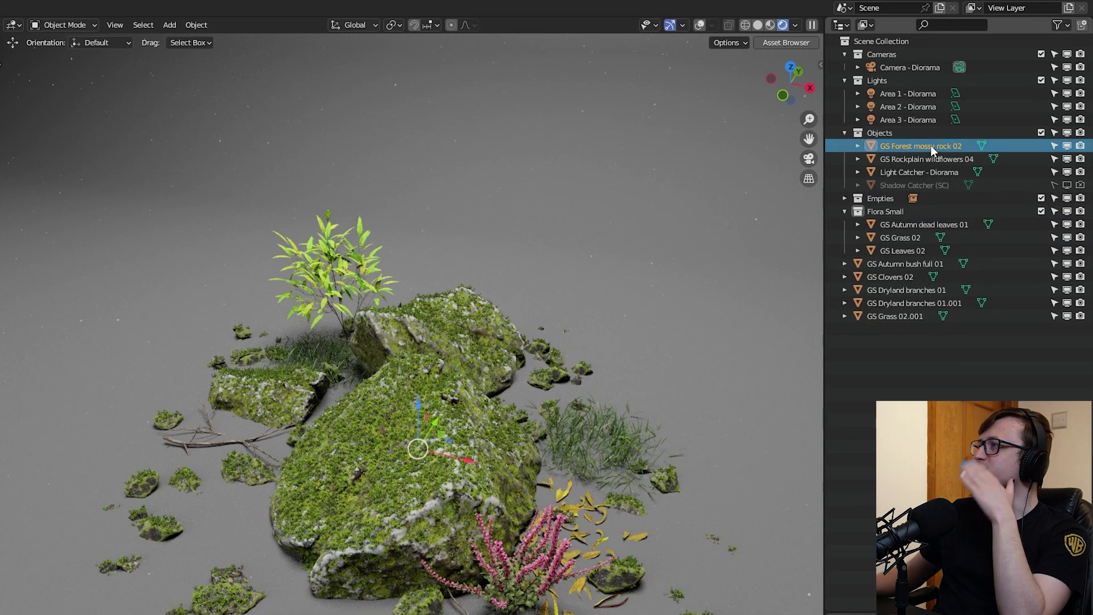
Create a new collection named Rocks and move GS Forest mossy rock 02 into it.
left_click(889, 417)
right_click(888, 417)
left_click(888, 417)
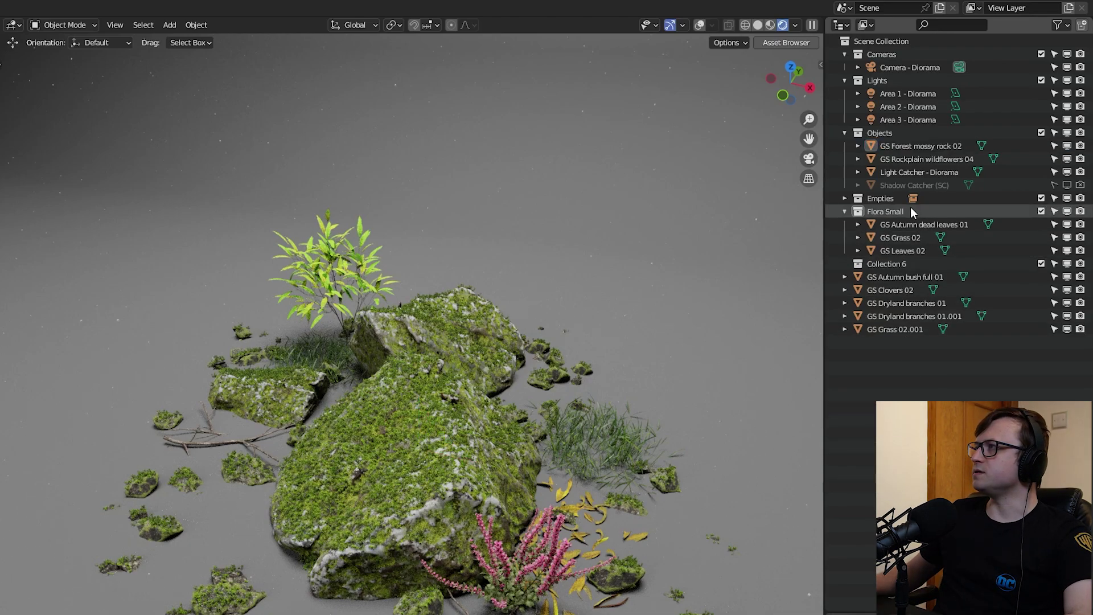
double_click(887, 264)
type("Rocks")
key("Return")
left_click_drag(942, 146, 901, 257)
left_click_drag(901, 258, 900, 264)
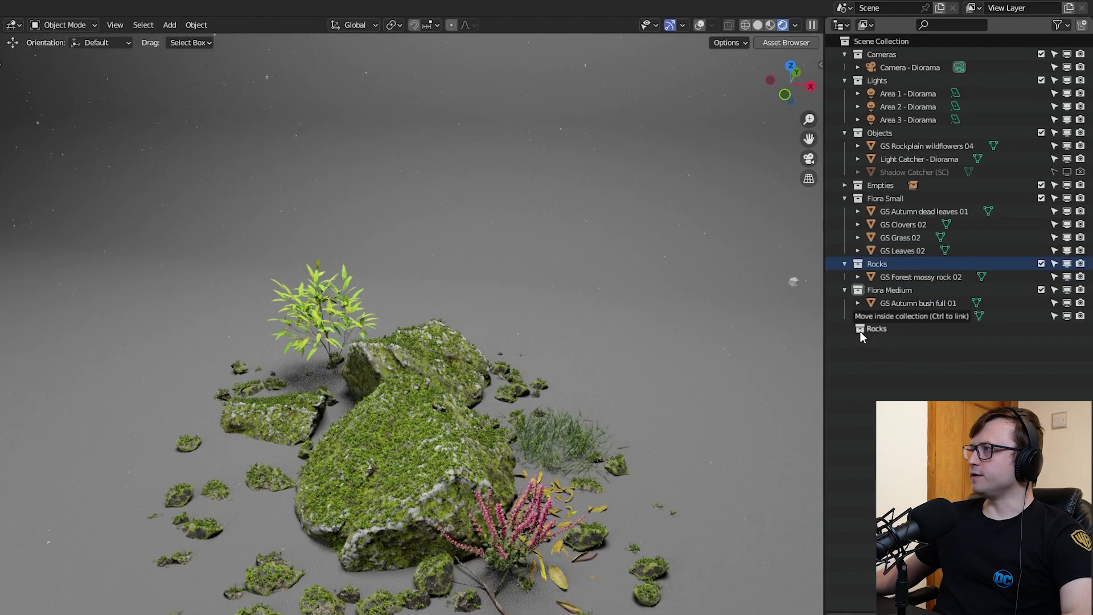
Reorder the outliner so that the Rocks collection comes after Flora Medium.
left_click_drag(859, 331, 849, 360)
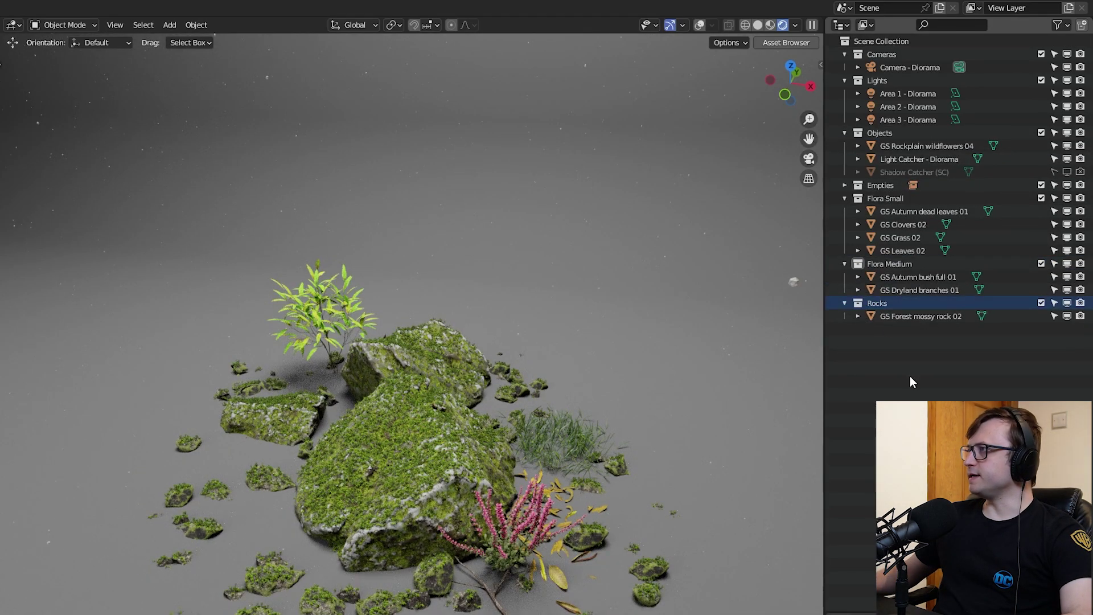
left_click(891, 199)
left_click(902, 263)
left_click(896, 303)
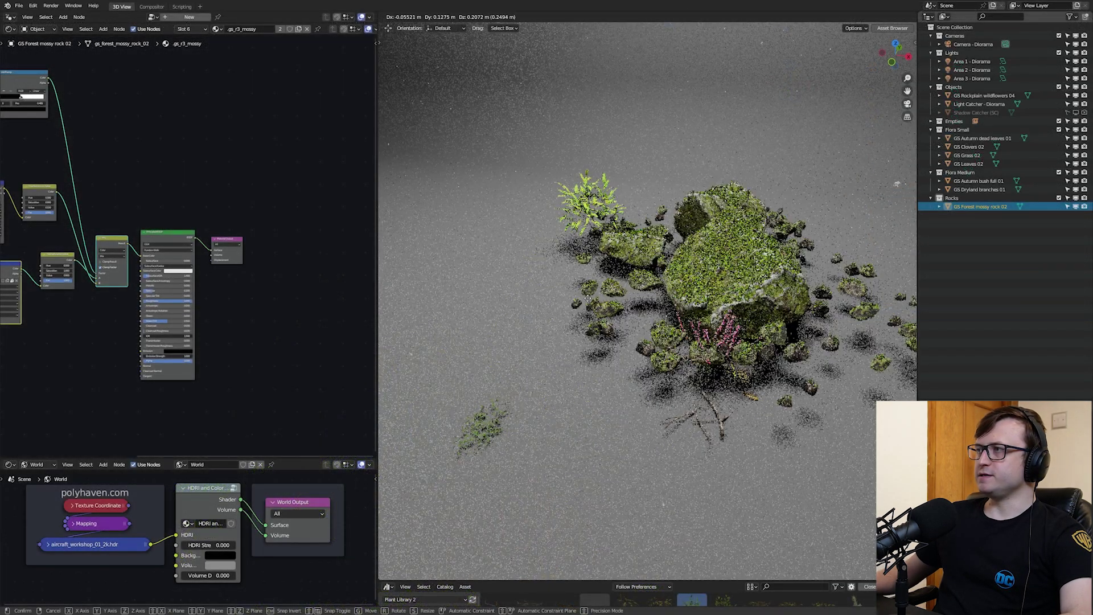
Exclude the Flora Small, Flora Medium, Rocks and Empties collections from the view layer.
key("KP_Decimal")
left_click(931, 86)
mouse_move(645, 322)
middle_mouse_down()
mouse_move(691, 322)
mouse_move(646, 322)
middle_mouse_up()
left_click(931, 53)
scroll(646, 323, "down", 3)
left_click(1058, 78)
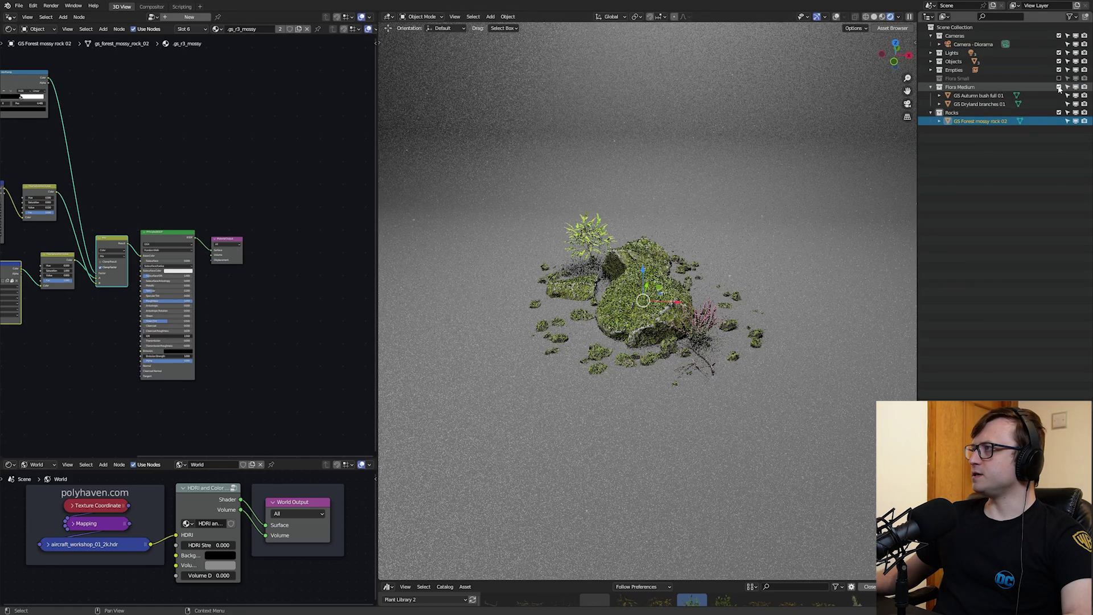
left_click(1059, 87)
left_click(1059, 95)
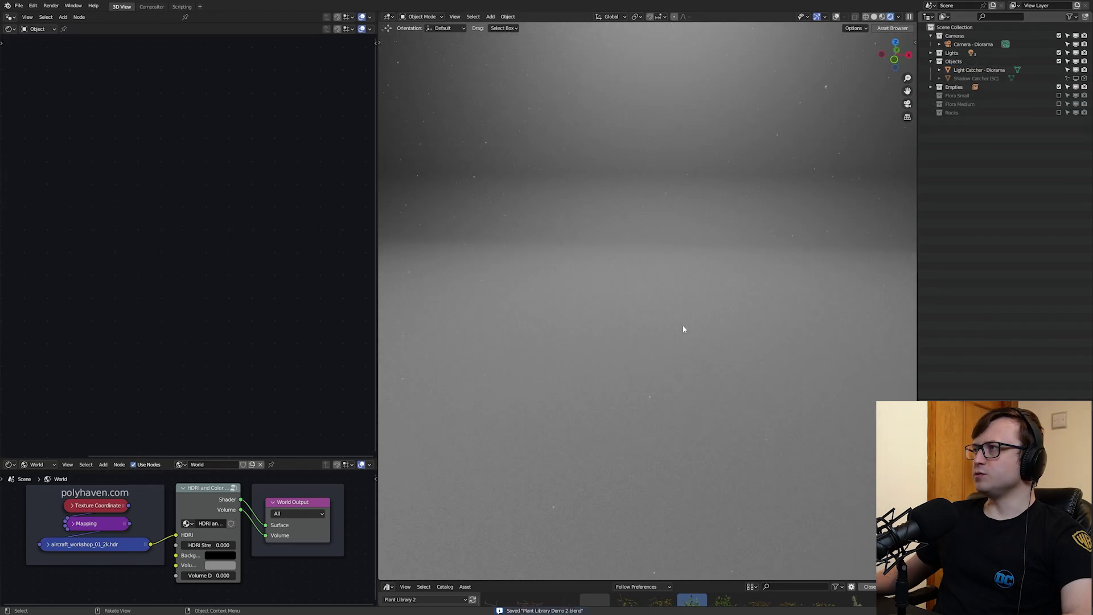
left_click(1058, 86)
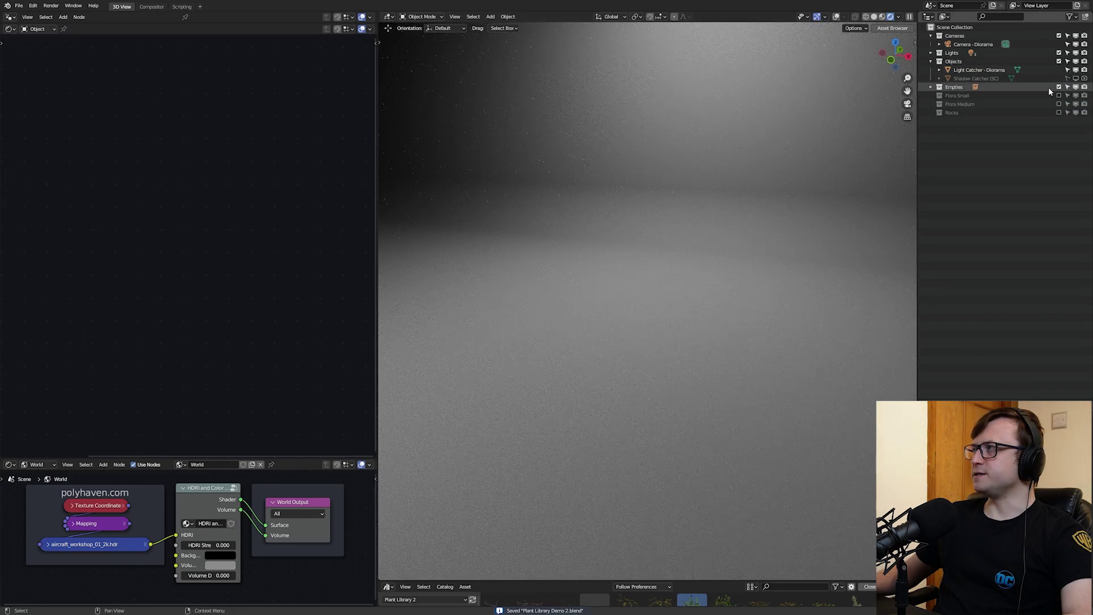
Add a mesh plane at the origin and lower it along Z onto the studio floor.
key("shift+a")
mouse_move(604, 321)
left_click(665, 328)
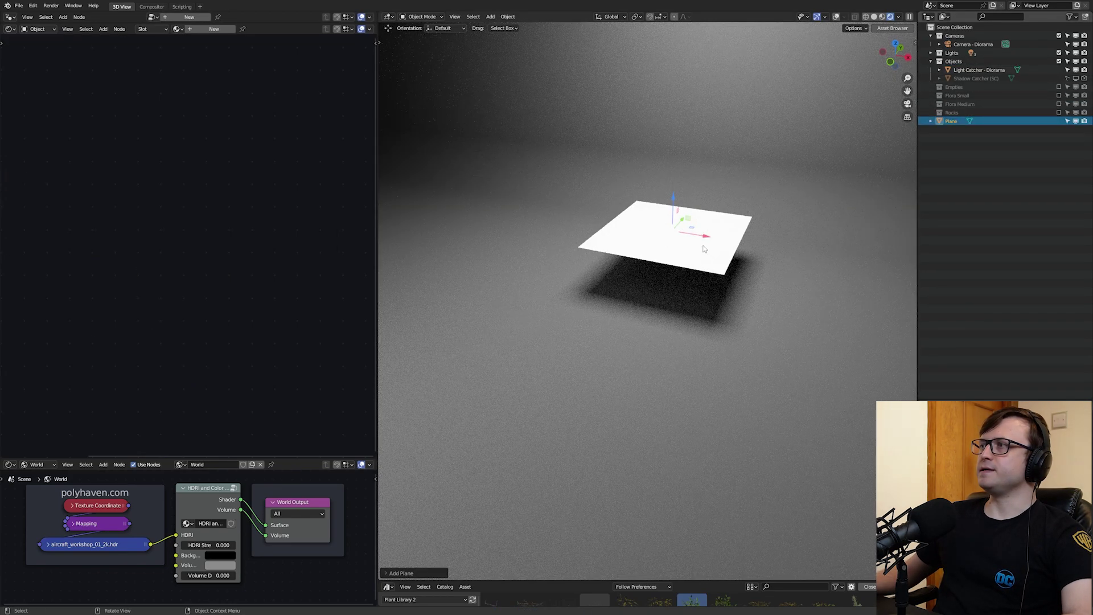
middle_click_drag(705, 241, 722, 206)
key("n")
left_click(911, 44)
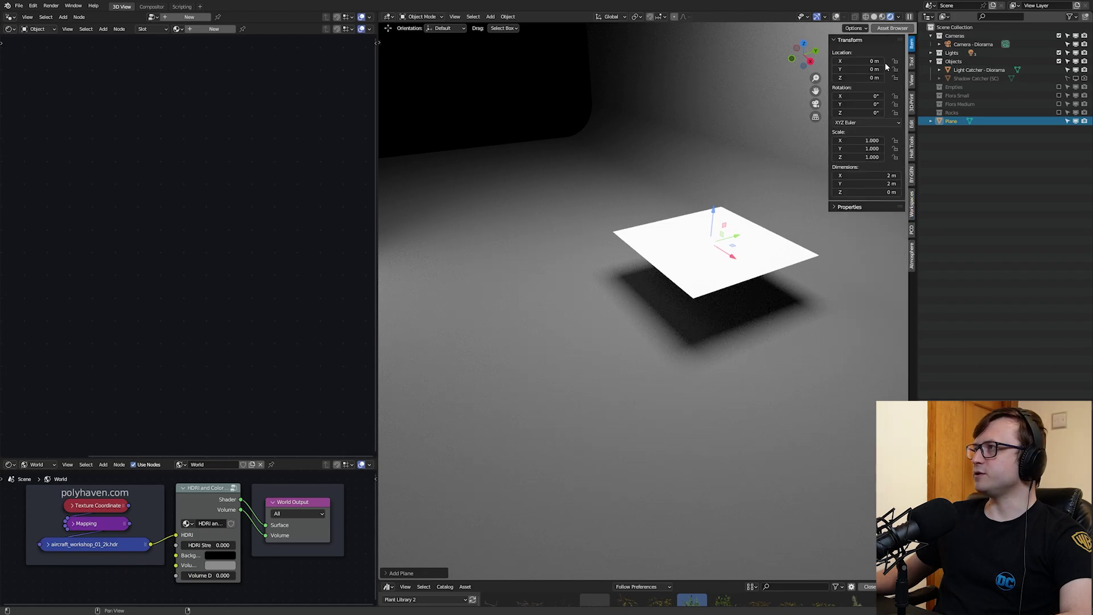
key("n")
key("g")
key("z")
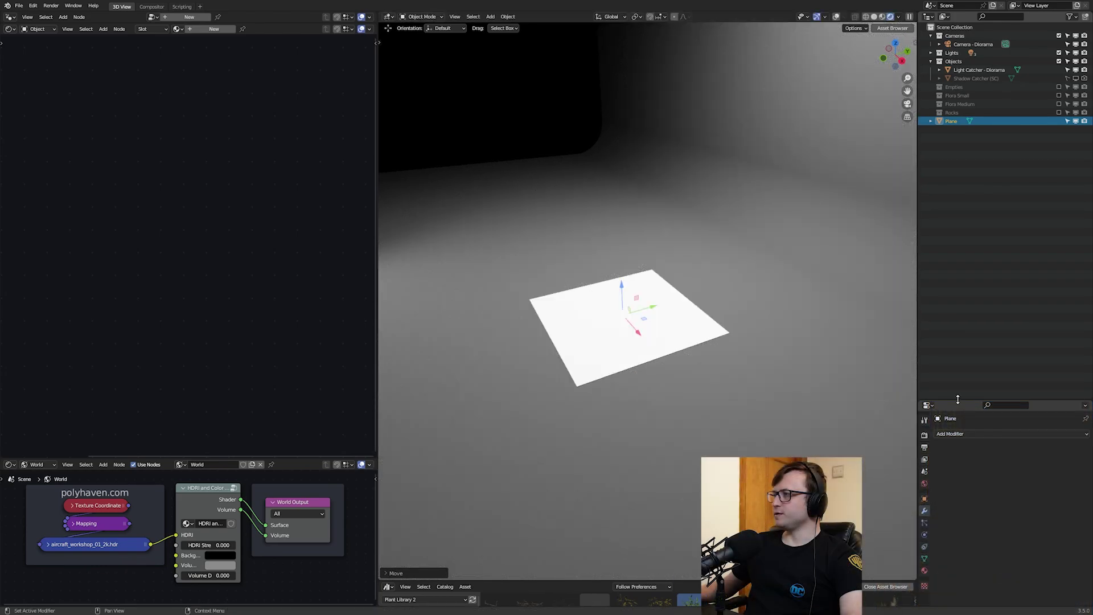
Add a Geometry Nodes modifier to the plane with a new node group named Scatter.
left_click_drag(968, 401, 968, 215)
left_click_drag(917, 272, 864, 285)
left_click(923, 248)
left_click(929, 328)
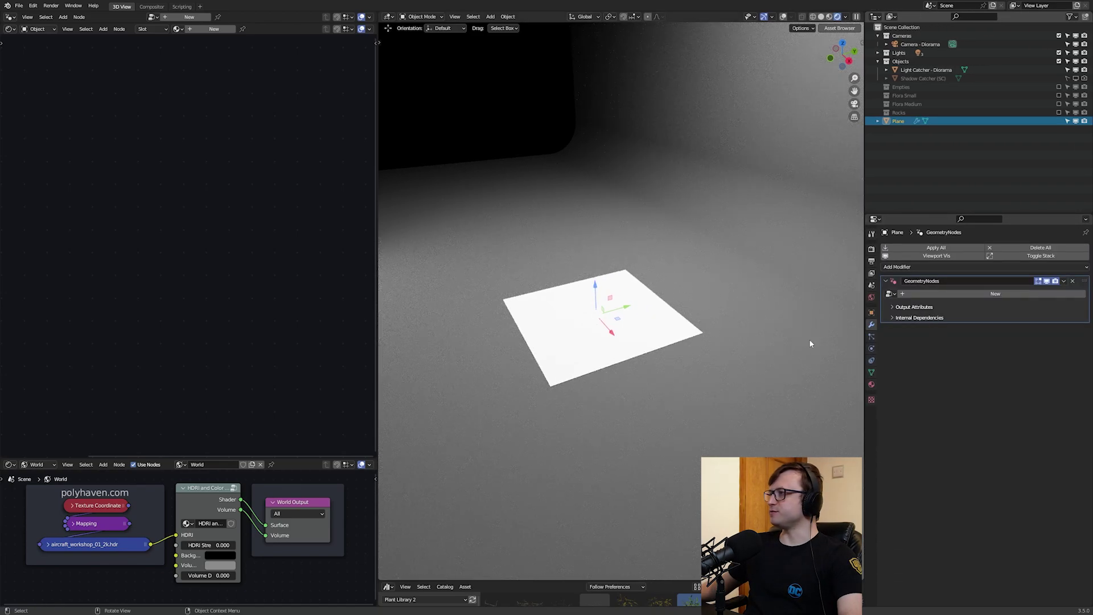
double_click(941, 293)
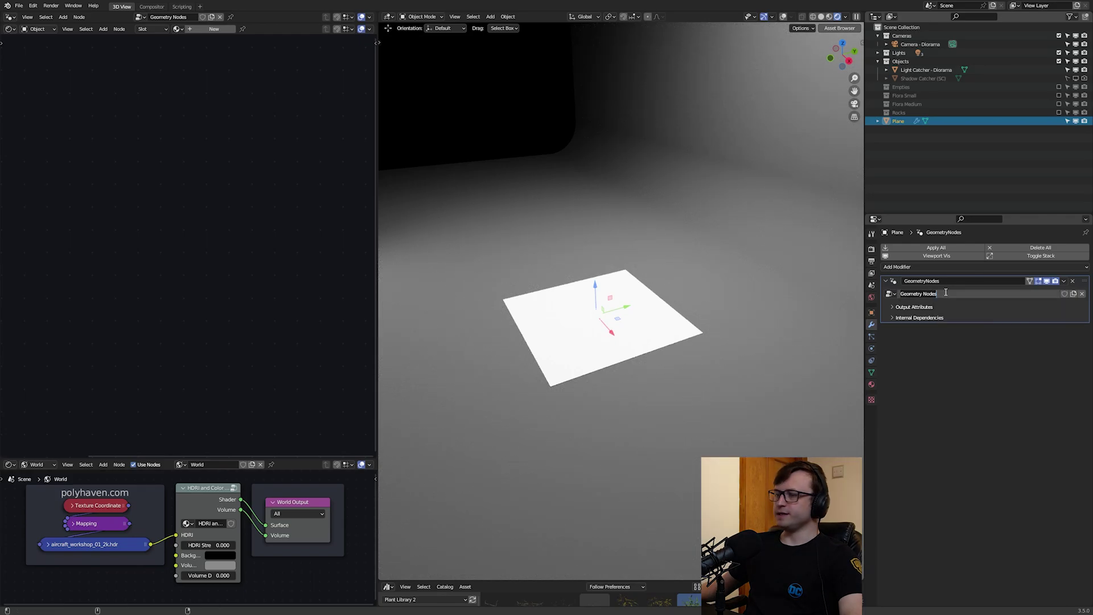
type("Scatter")
key("Return")
Enlarge the geometry node editor and add three Collection Info nodes above the Group Input node.
left_click_drag(261, 22, 188, 558)
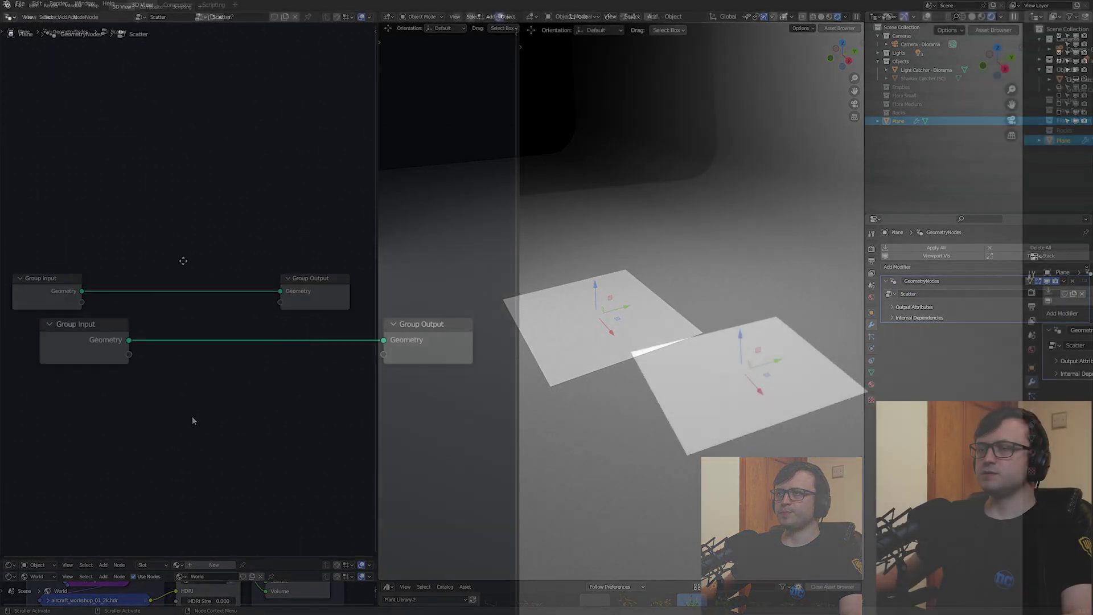
key("shift+a")
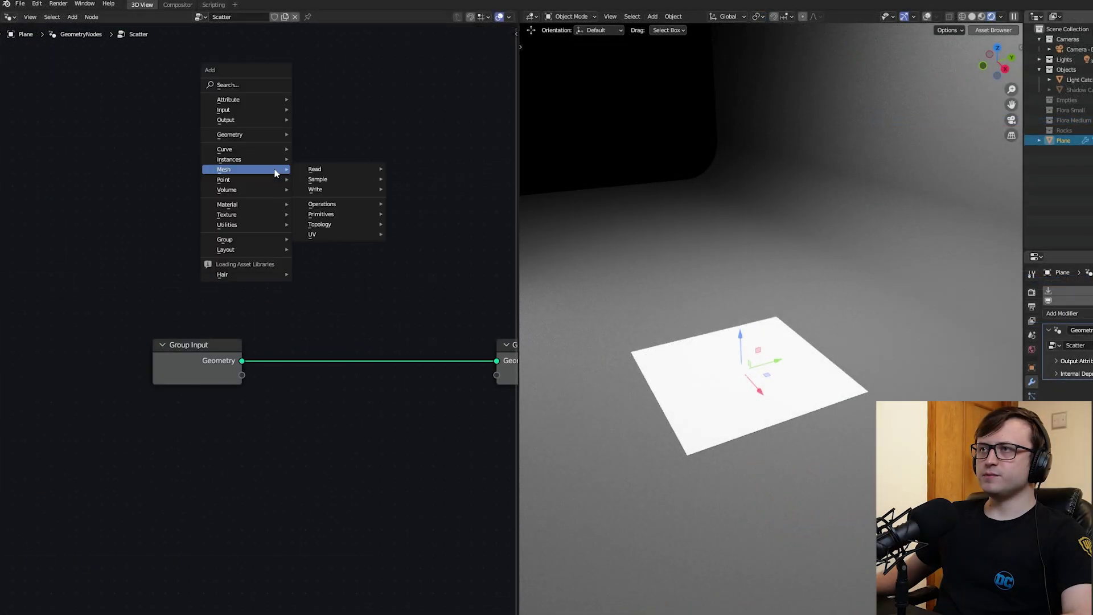
left_click(227, 84)
type("collection")
key("Return")
key("shift+d")
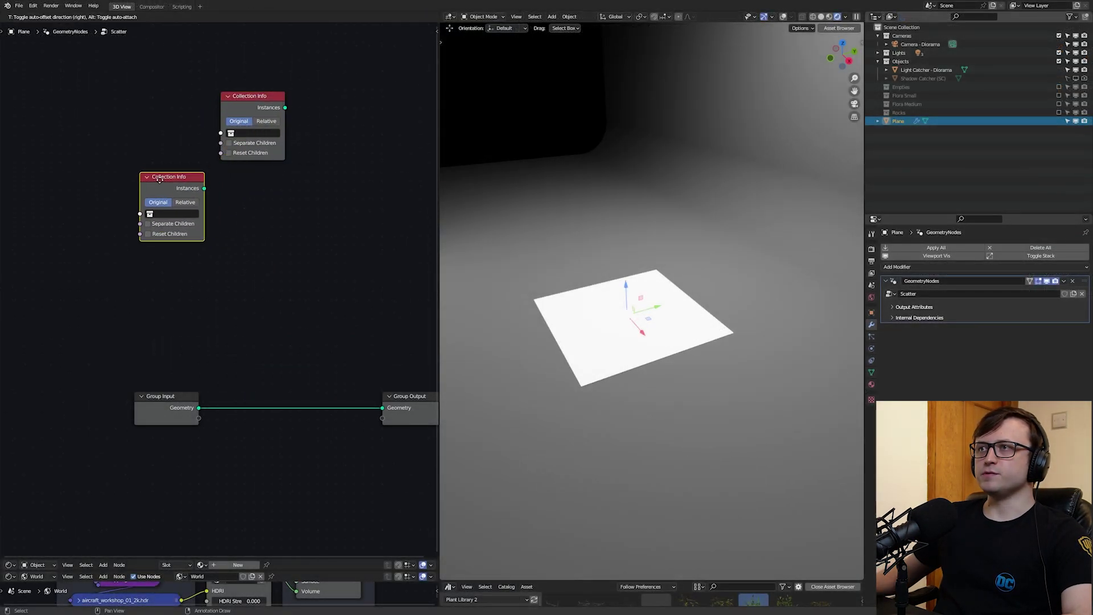
left_click(183, 171)
key("shift+d")
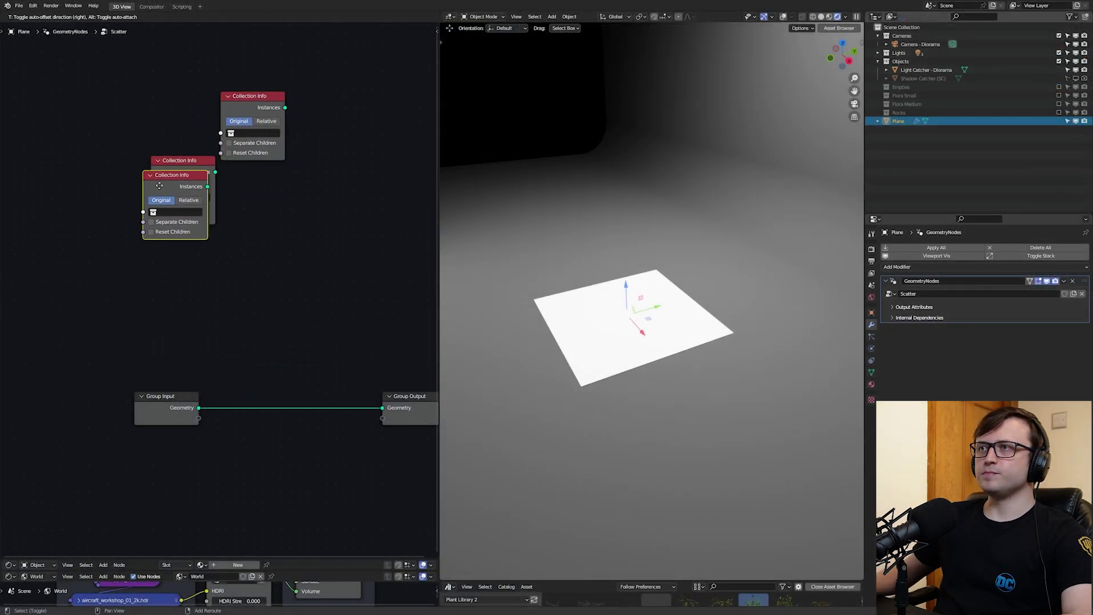
left_click(122, 245)
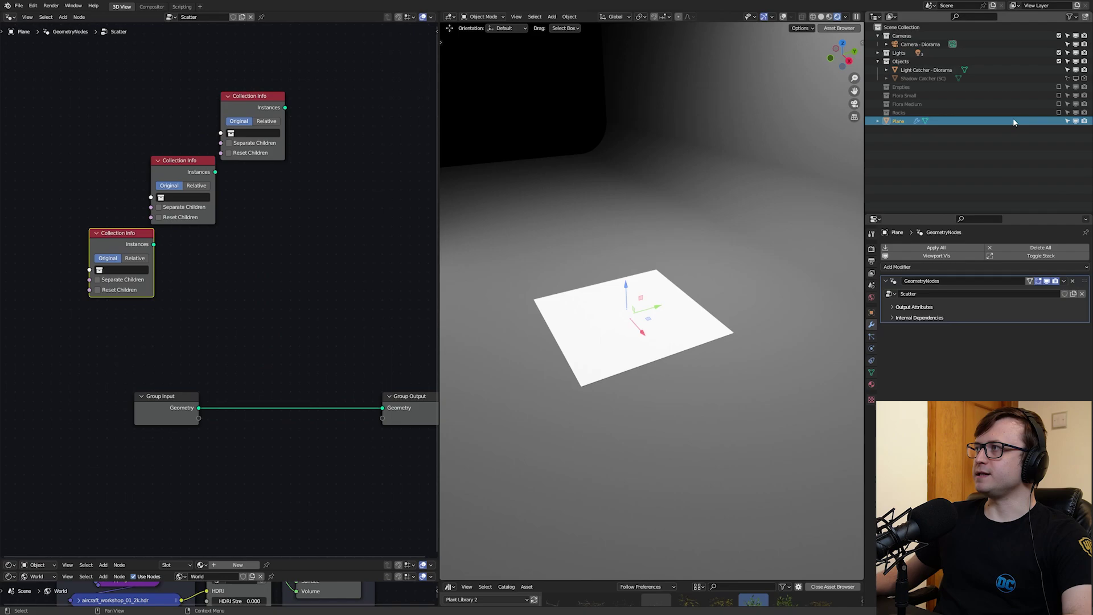
left_click(918, 112)
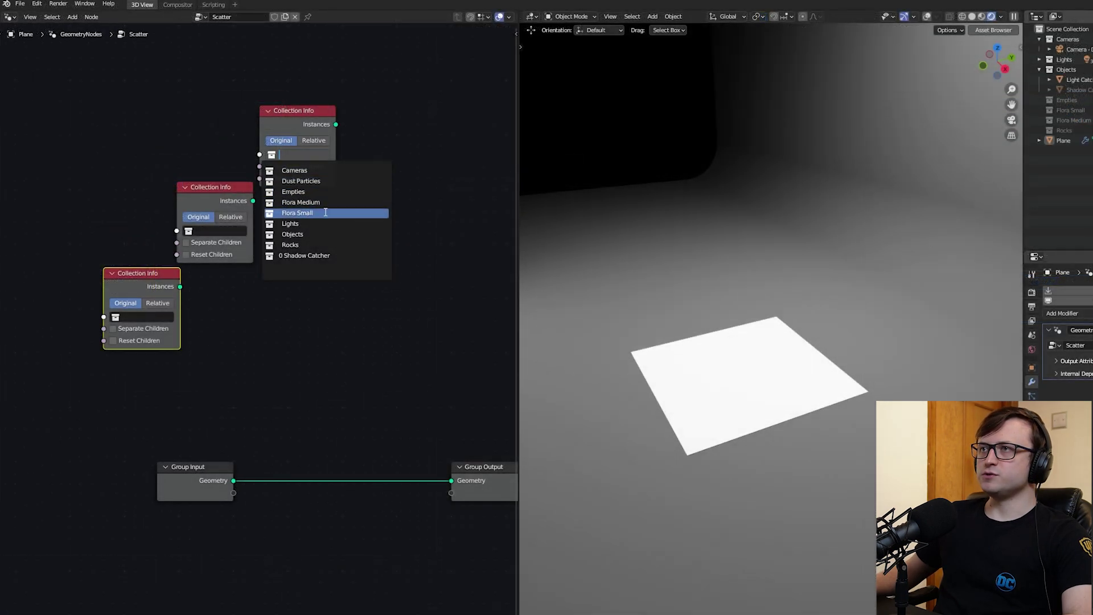
Assign Flora Small, Flora Medium and Rocks to the three Collection Info nodes, enabling Separate Children and Reset Children on each.
left_click(297, 213)
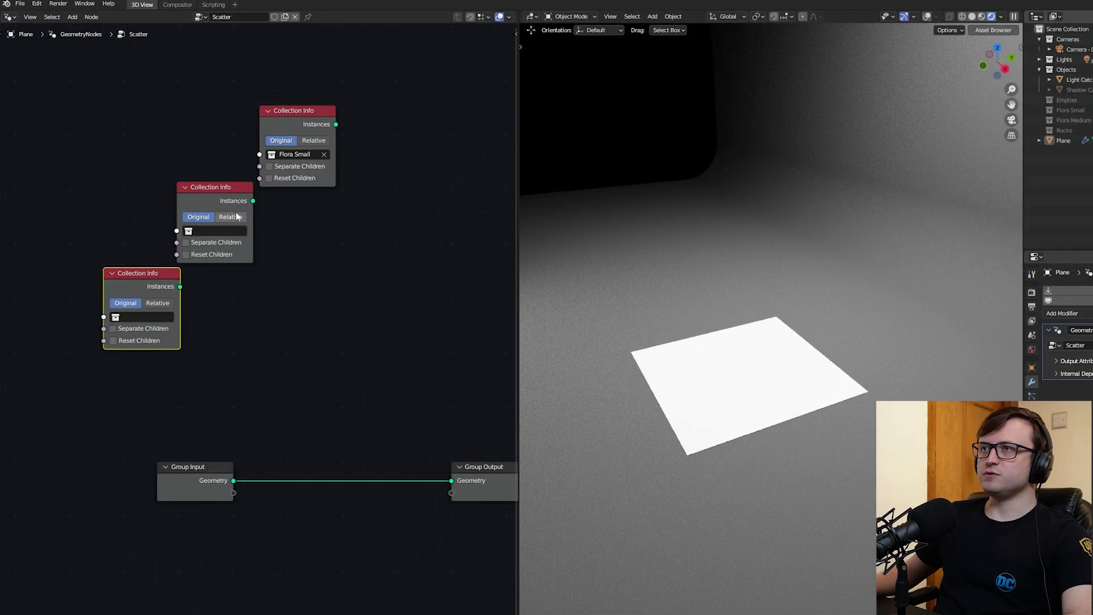
left_click(213, 230)
left_click(217, 278)
left_click(143, 316)
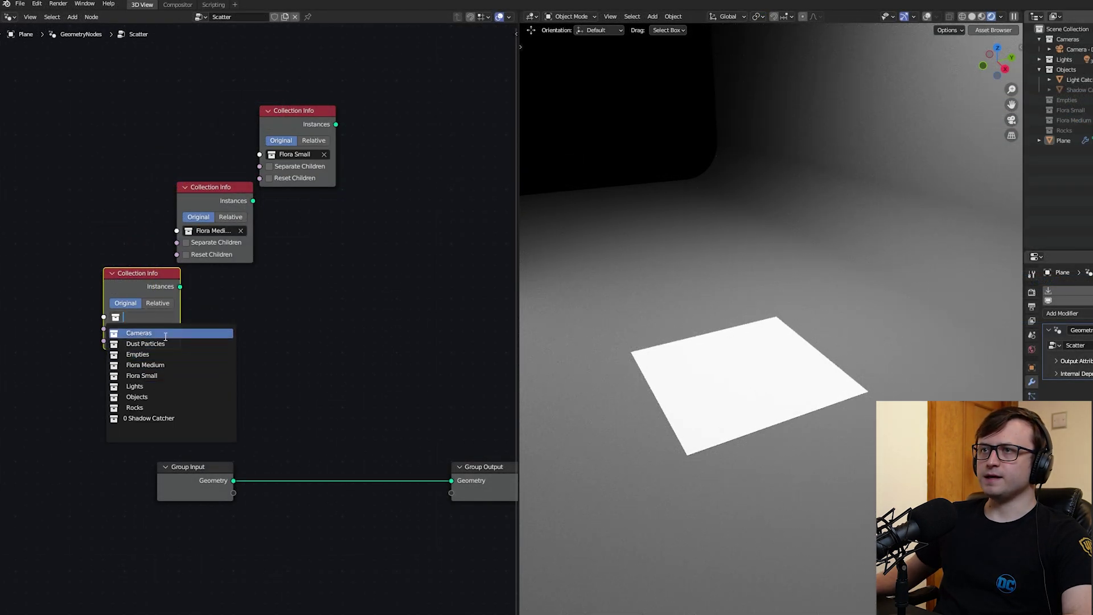
left_click(142, 407)
left_click(290, 361)
middle_click_drag(163, 350, 163, 363)
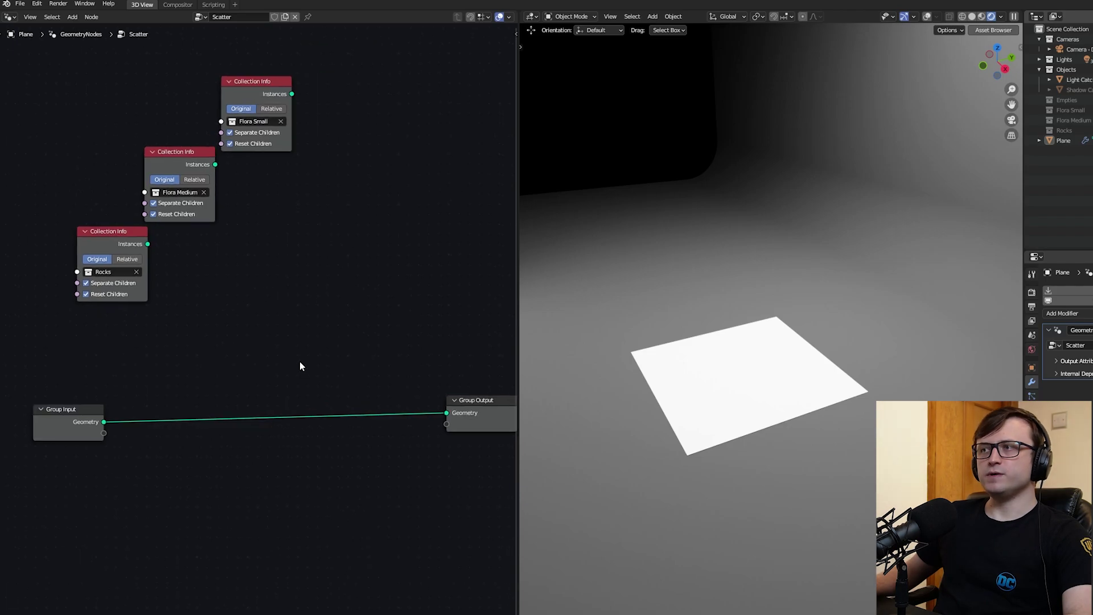
scroll(299, 361, "down", 1)
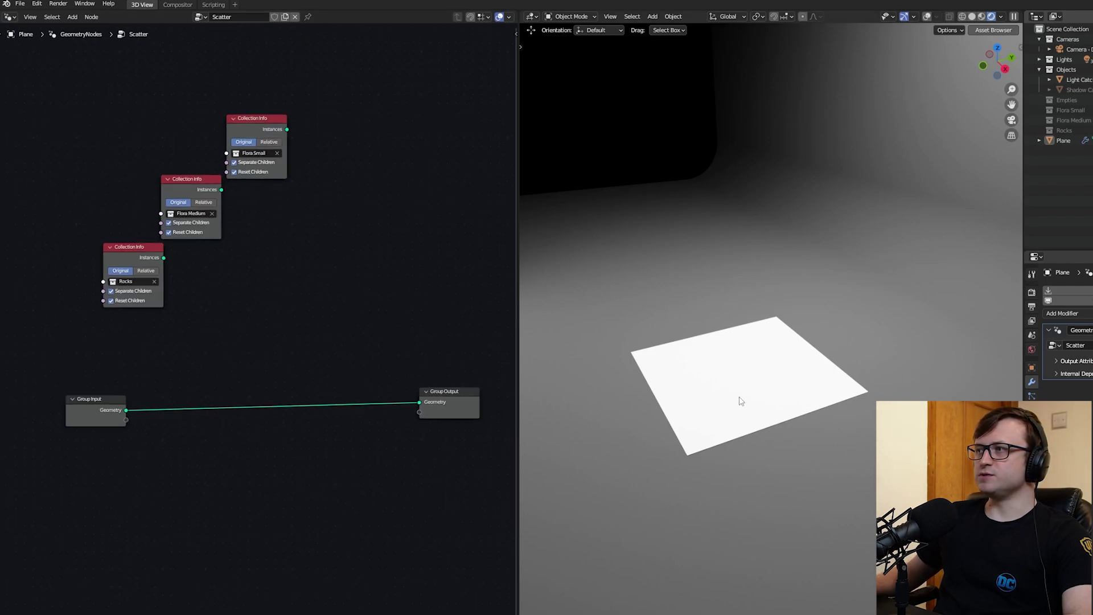
Scale the plane up to about 2.8 times its size and apply its scale.
scroll(786, 382, "up", 5)
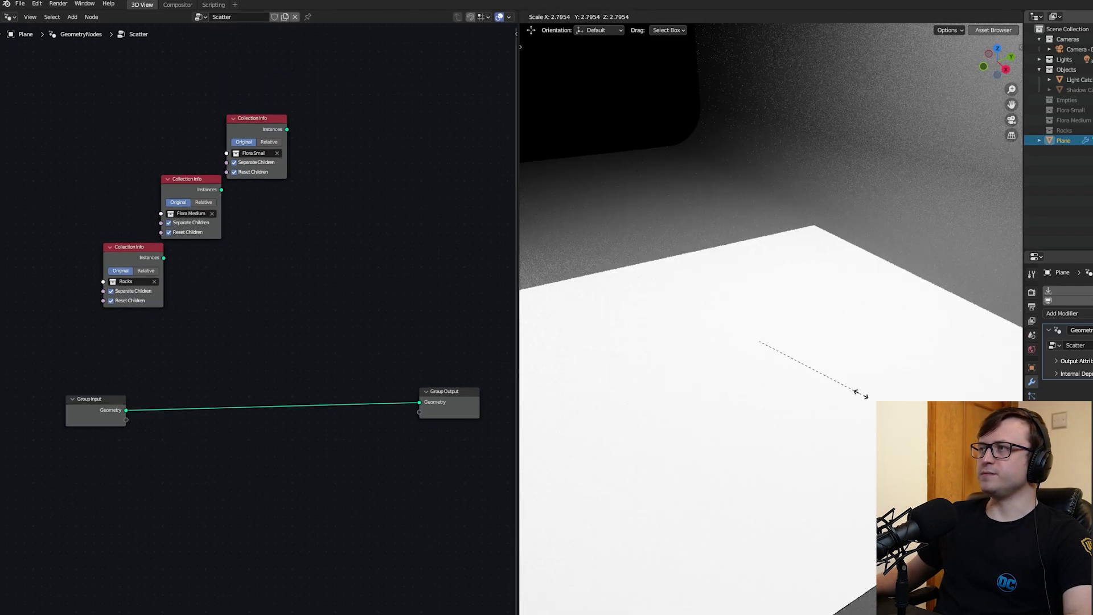
key("ctrl+a")
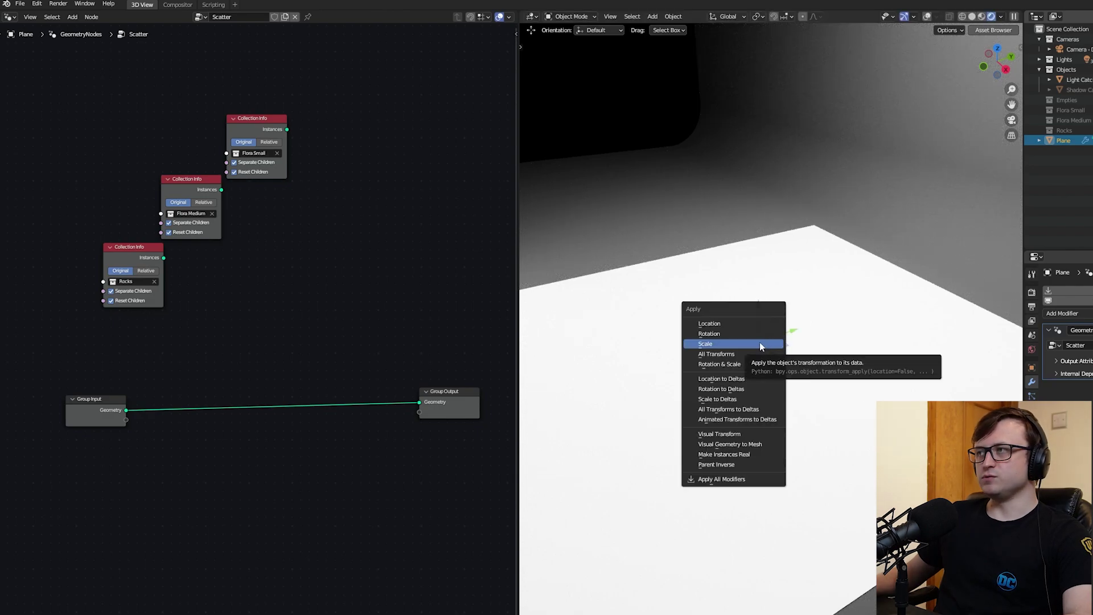
left_click(759, 343)
middle_click_drag(715, 422, 744, 419)
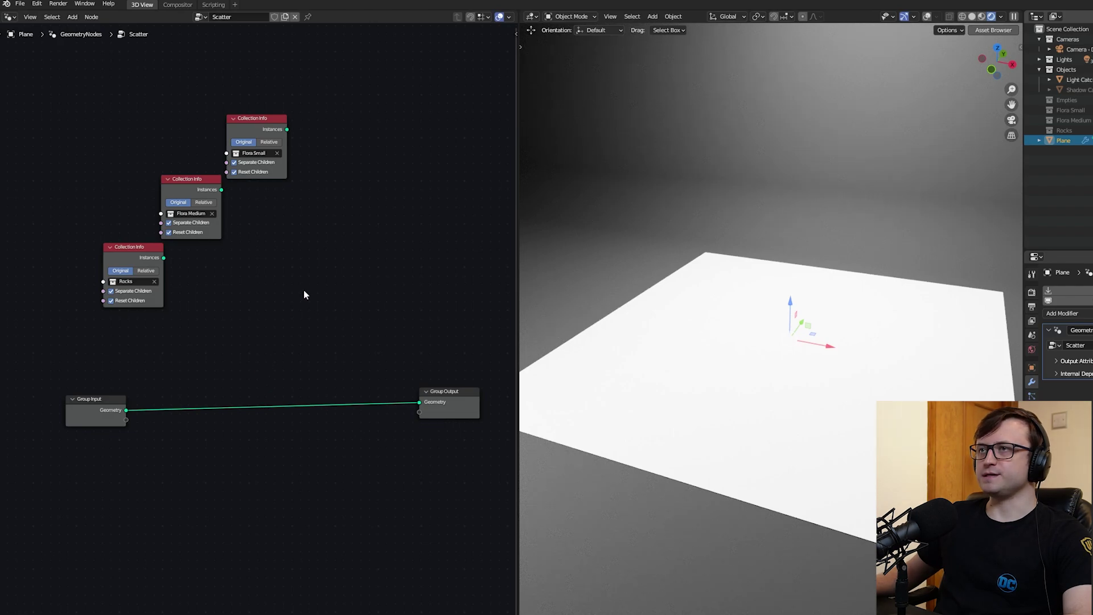
Insert a Distribute Points on Faces node between Group Input and Group Output and set its density to 10.3.
key("shift+a")
type("distri")
key("Return")
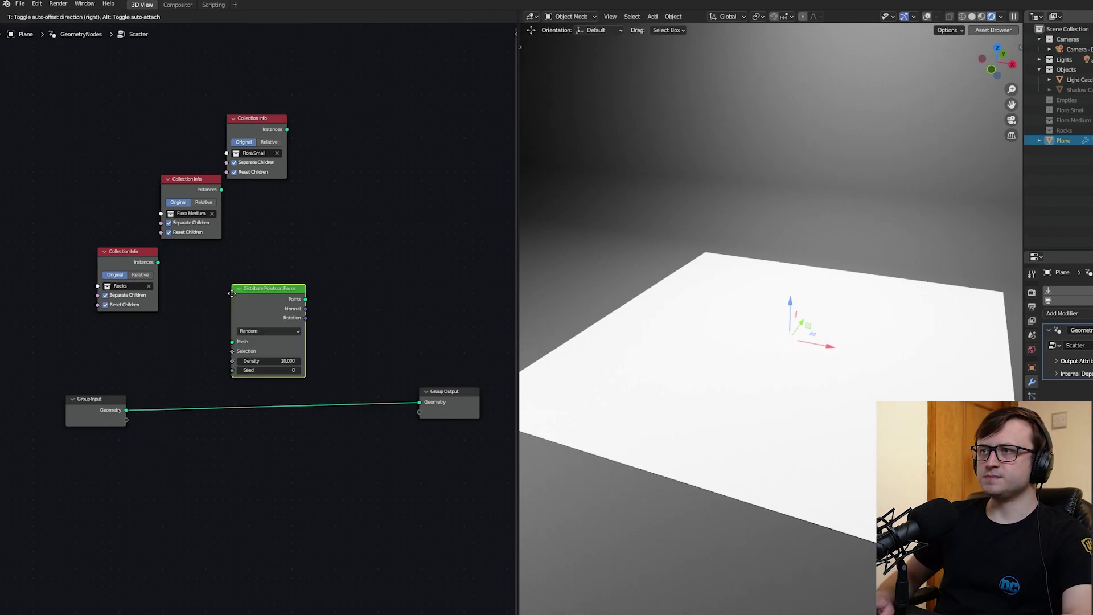
left_click(235, 348)
middle_click_drag(692, 447, 684, 447)
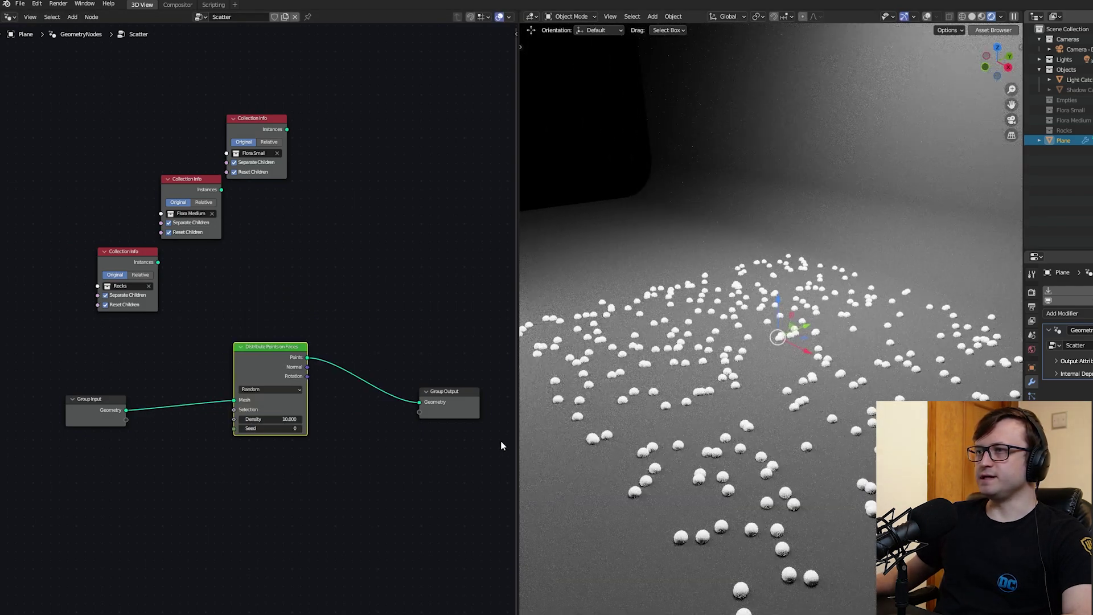
mouse_move(271, 419)
left_mouse_down()
mouse_move(293, 419)
mouse_move(245, 419)
mouse_move(273, 419)
left_mouse_up()
middle_click_drag(678, 486, 705, 489)
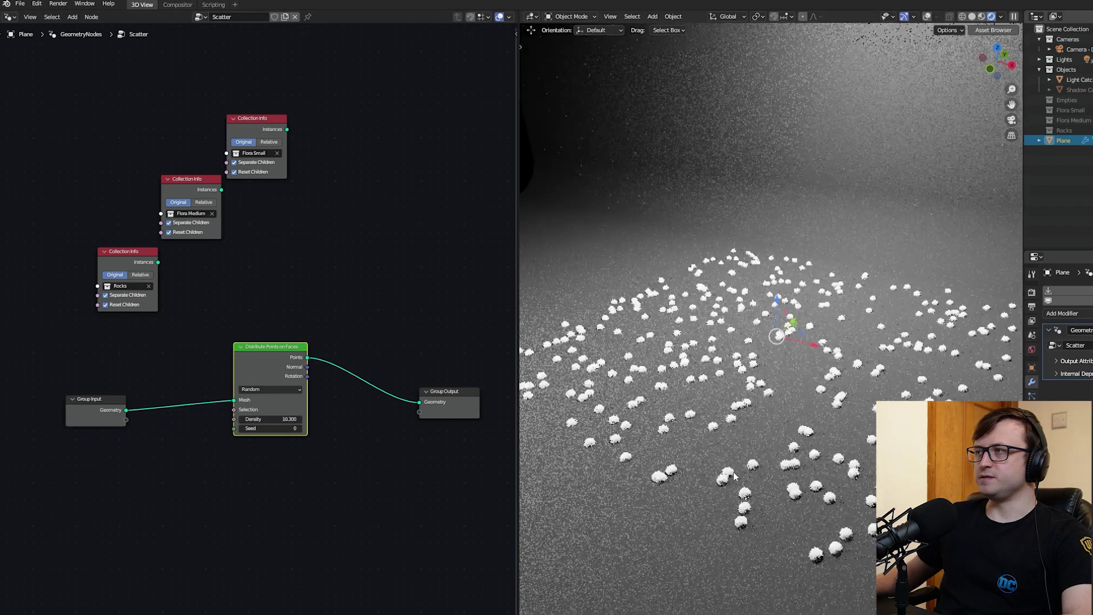
scroll(705, 490, "up", 2)
scroll(666, 497, "down", 3)
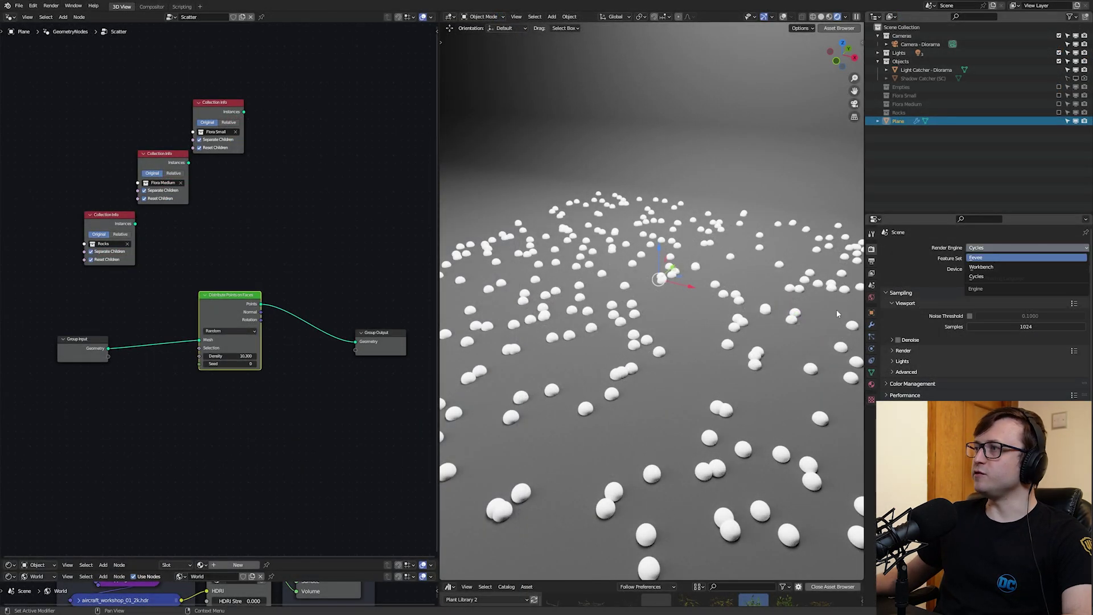
middle_click_drag(640, 364, 626, 367)
left_click(991, 247)
key("Return")
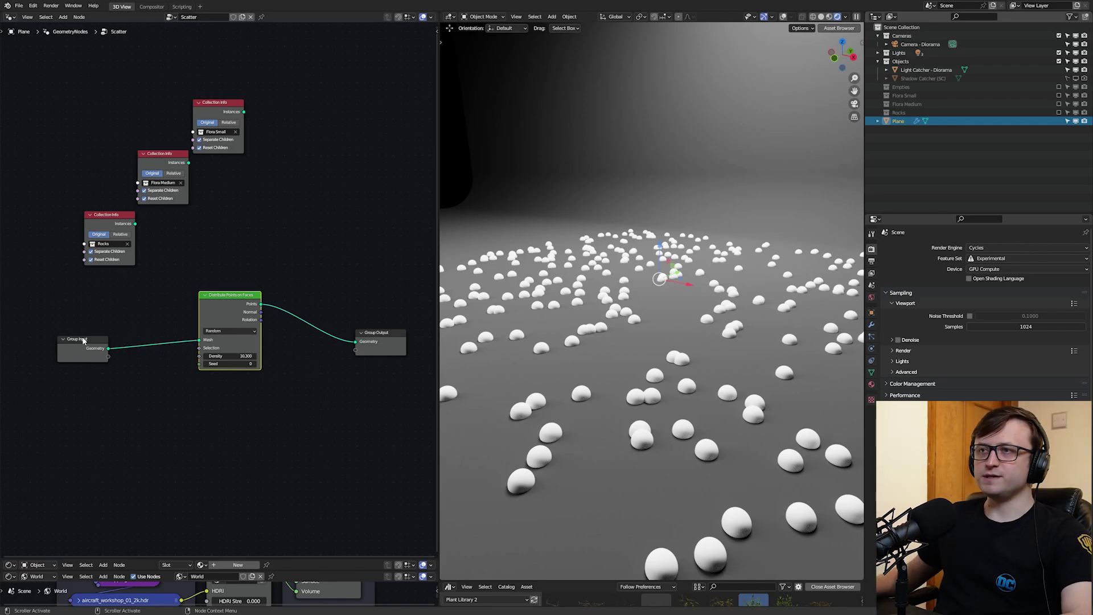
Insert an Instance on Points node between Distribute Points on Faces and Group Output.
left_click_drag(83, 337, 65, 311)
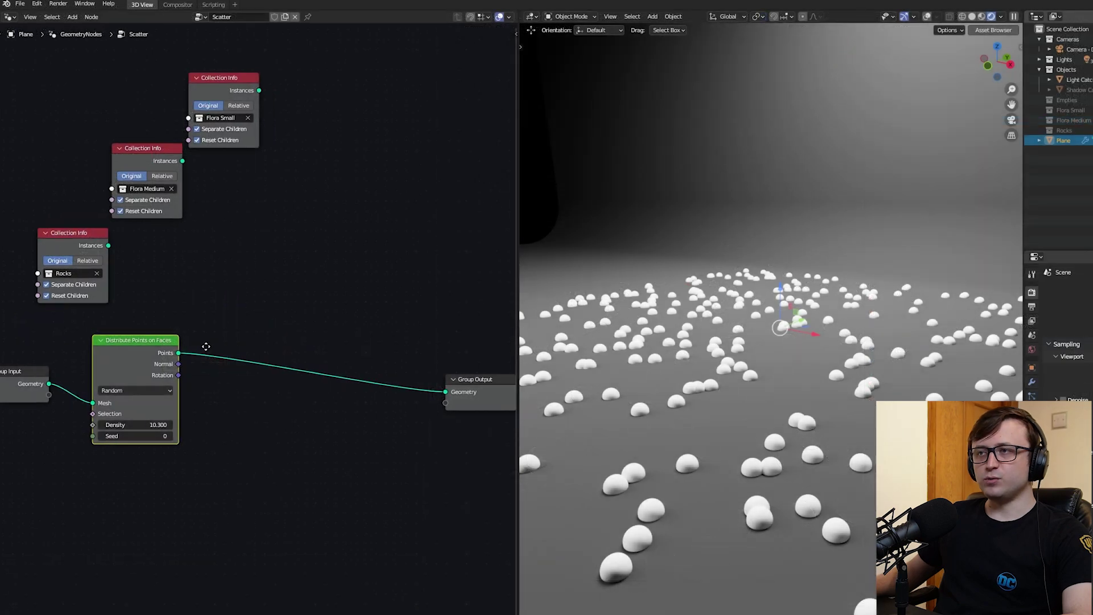
key("shift+a")
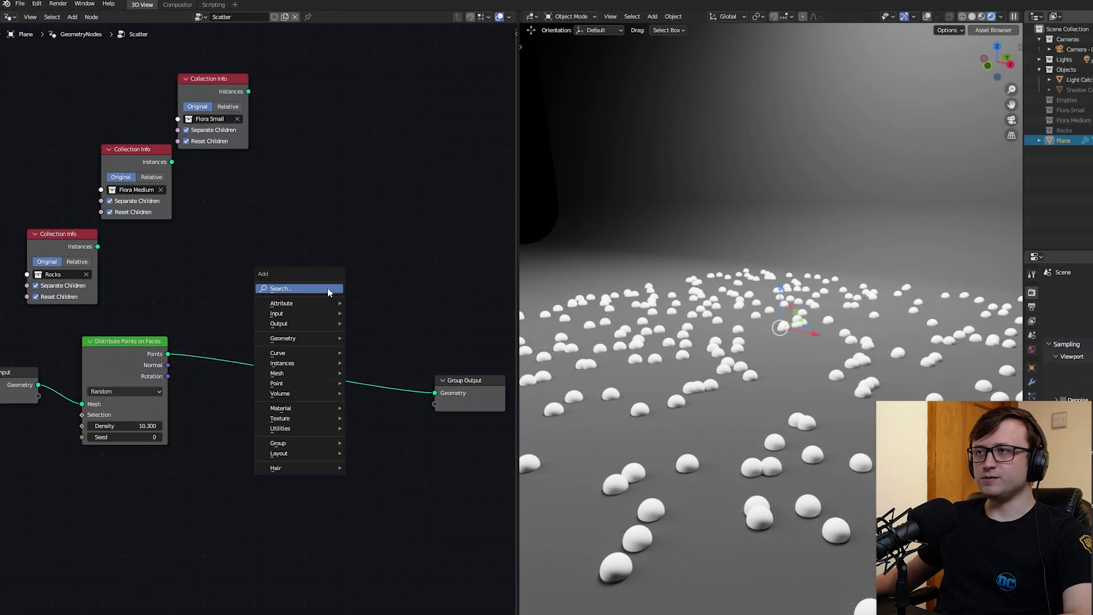
left_click(328, 290)
type("ins")
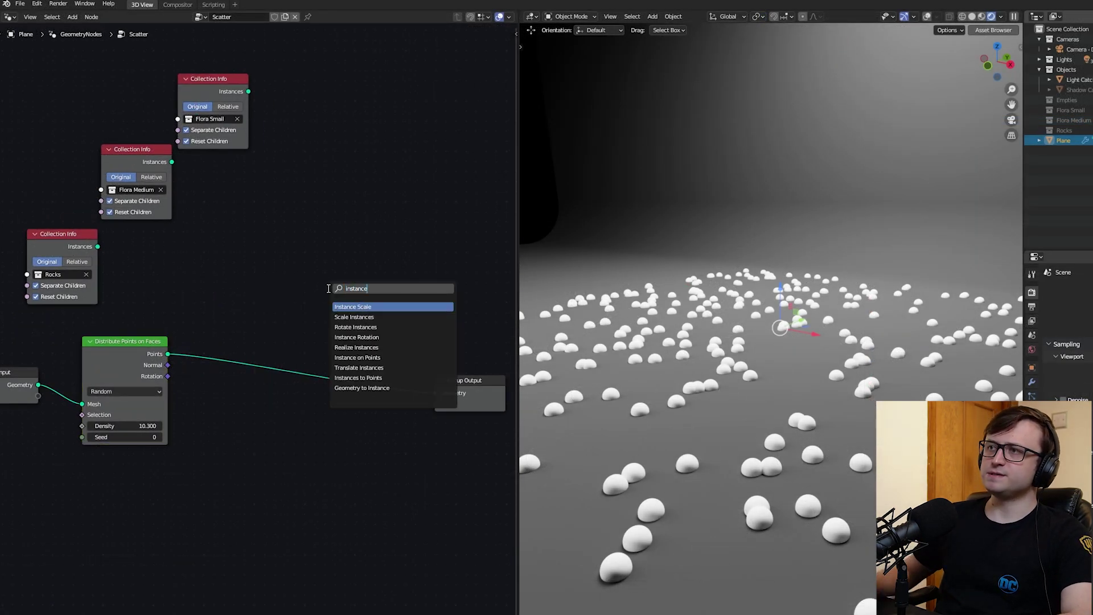
type("tance")
left_click(357, 357)
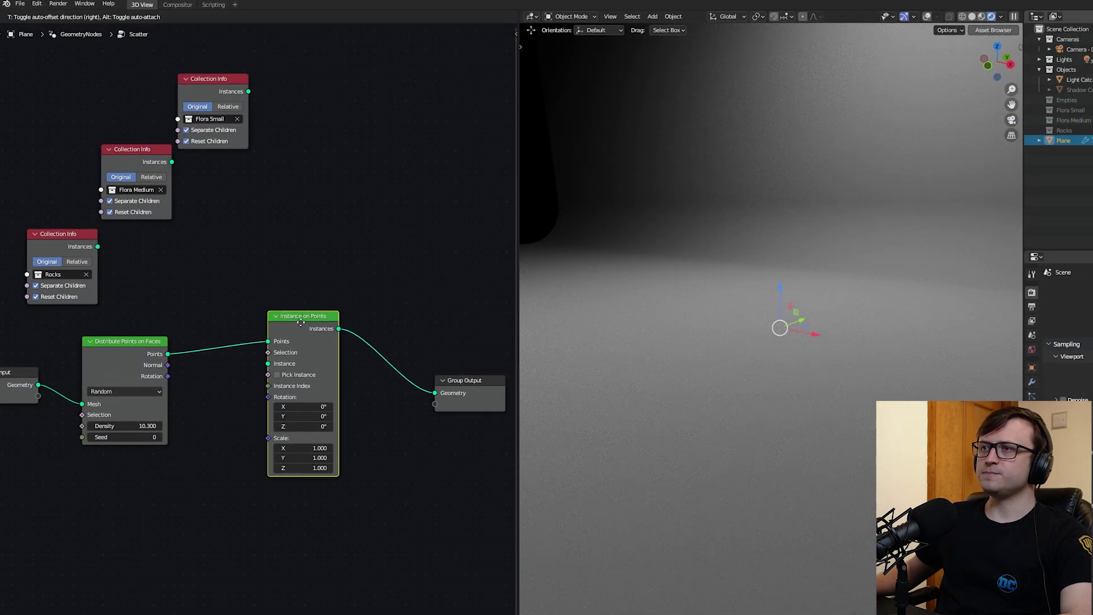
left_click(310, 317)
scroll(310, 317, "down", 1)
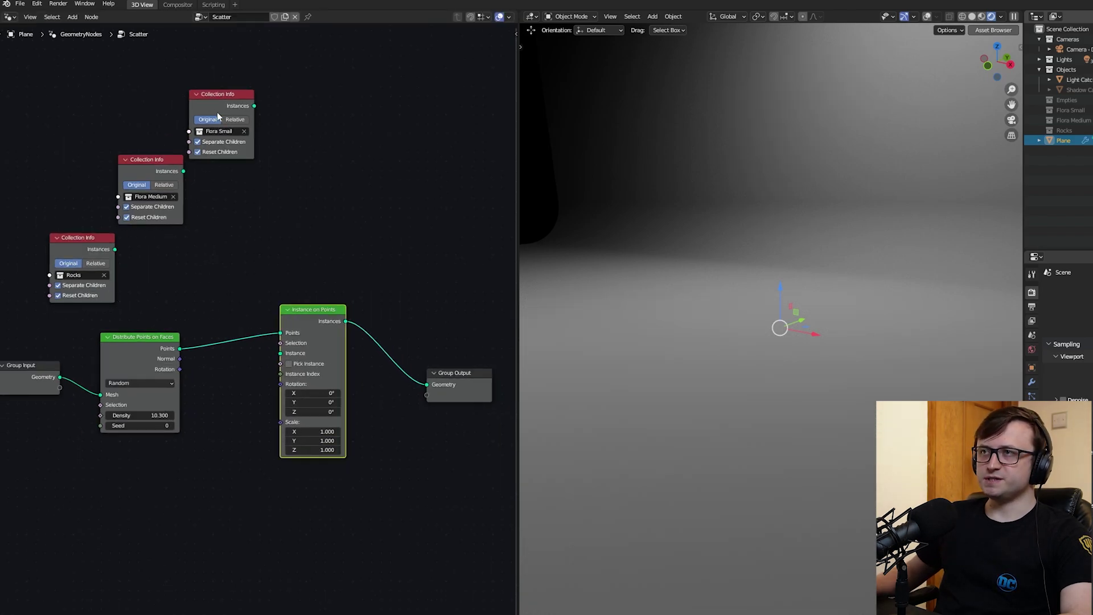
Connect the Flora Small instances to the Instance input of Instance on Points and enable Pick Instance.
left_click_drag(221, 112, 221, 114)
left_click_drag(151, 170, 144, 175)
left_click_drag(85, 243, 70, 250)
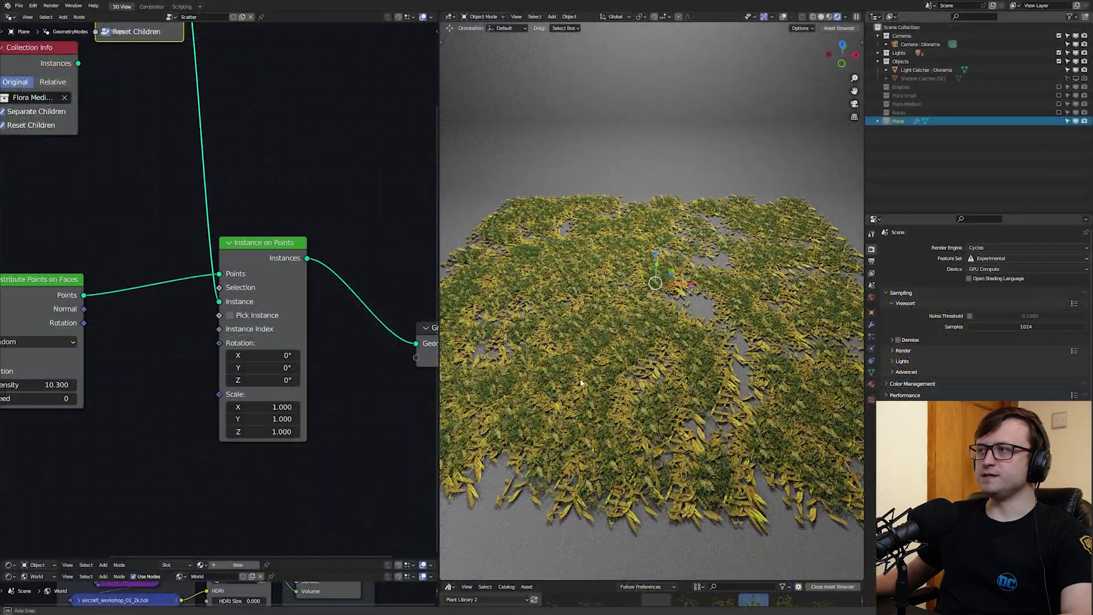
middle_click_drag(579, 386, 792, 235)
scroll(587, 284, "up", 3)
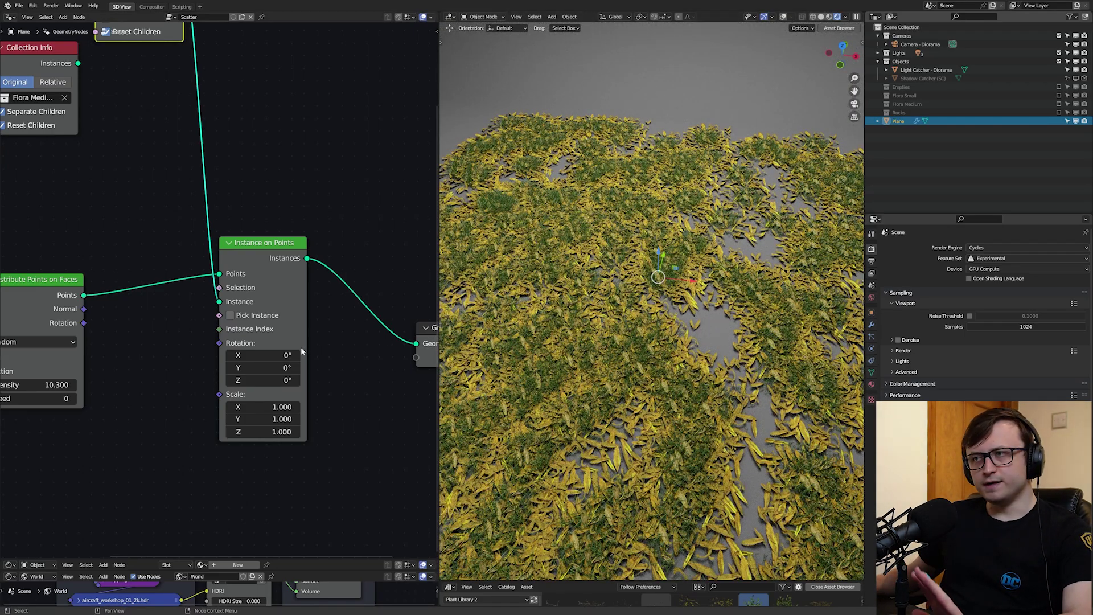
left_click(230, 316)
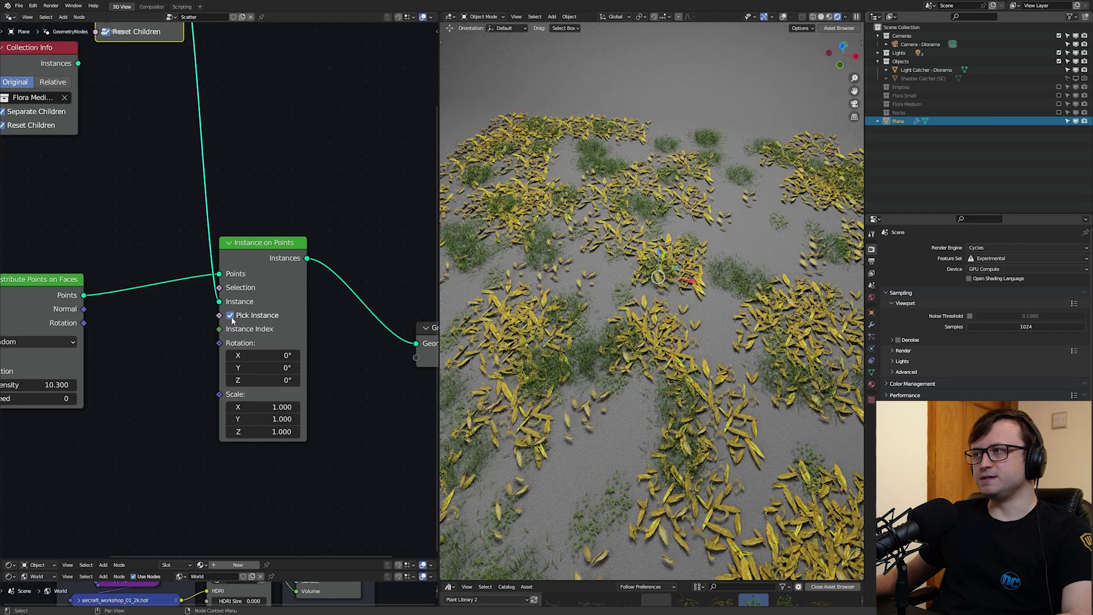
scroll(600, 402, "down", 2)
middle_click_drag(600, 402, 601, 387)
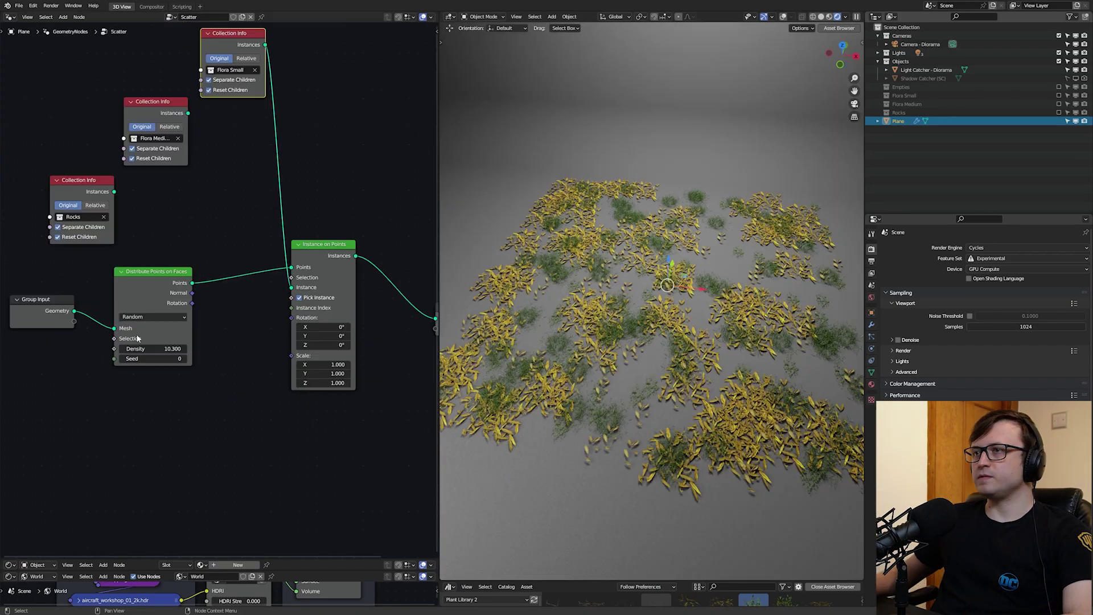
Raise the Distribute Points on Faces density to 16.5.
mouse_move(137, 358)
left_mouse_down()
mouse_move(171, 358)
mouse_move(127, 358)
mouse_move(155, 358)
mouse_move(145, 358)
left_mouse_up()
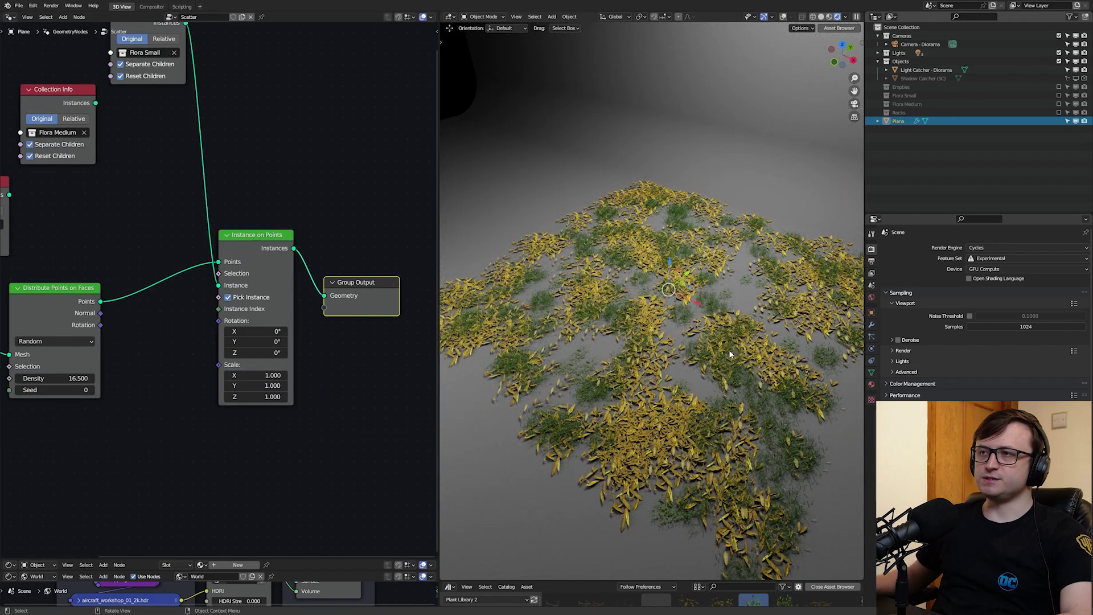
scroll(228, 330, "up", 1)
scroll(228, 330, "down", 1)
Tidy the node layout by placing Group Output right beside the Instance on Points node.
left_click(223, 362)
middle_click_drag(121, 392, 135, 401)
scroll(358, 313, "down", 1)
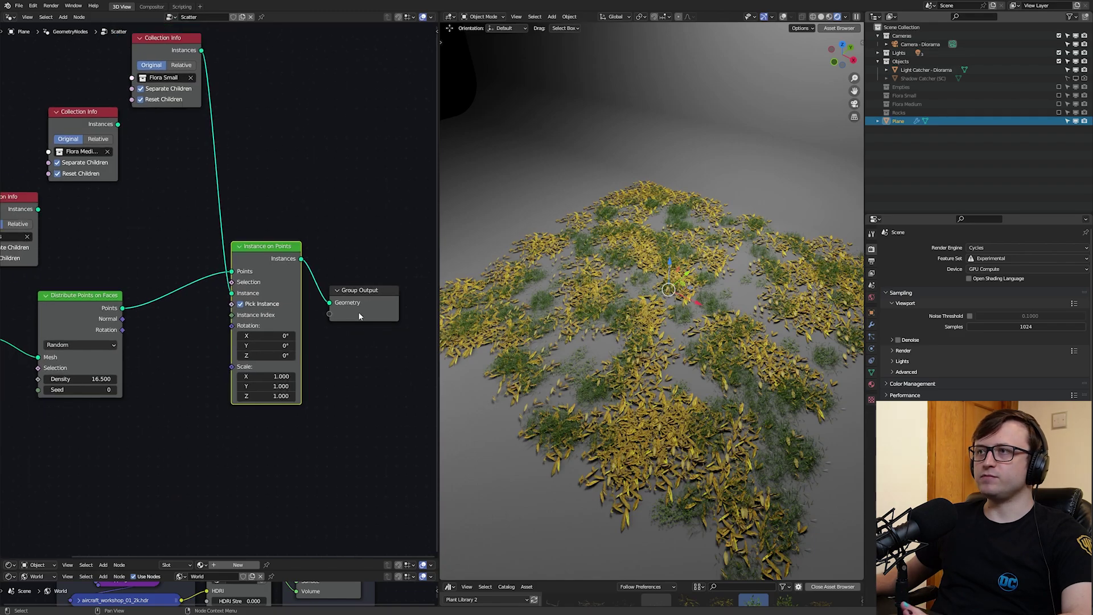
left_click_drag(357, 291, 343, 251)
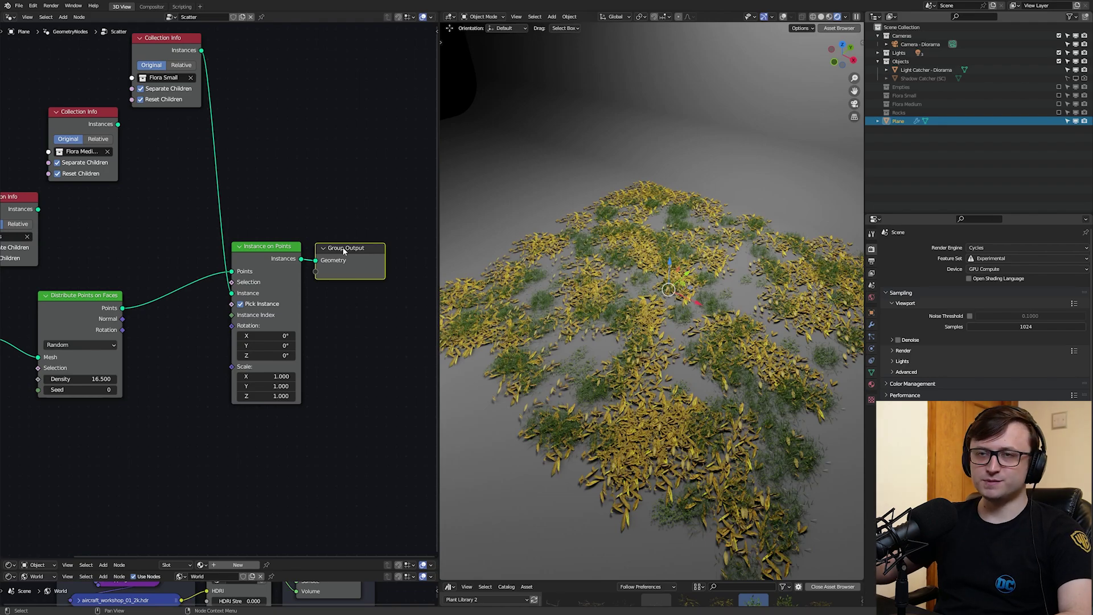
middle_click_drag(343, 252, 363, 261)
left_click_drag(383, 345, 290, 267)
left_click_drag(289, 267, 287, 266)
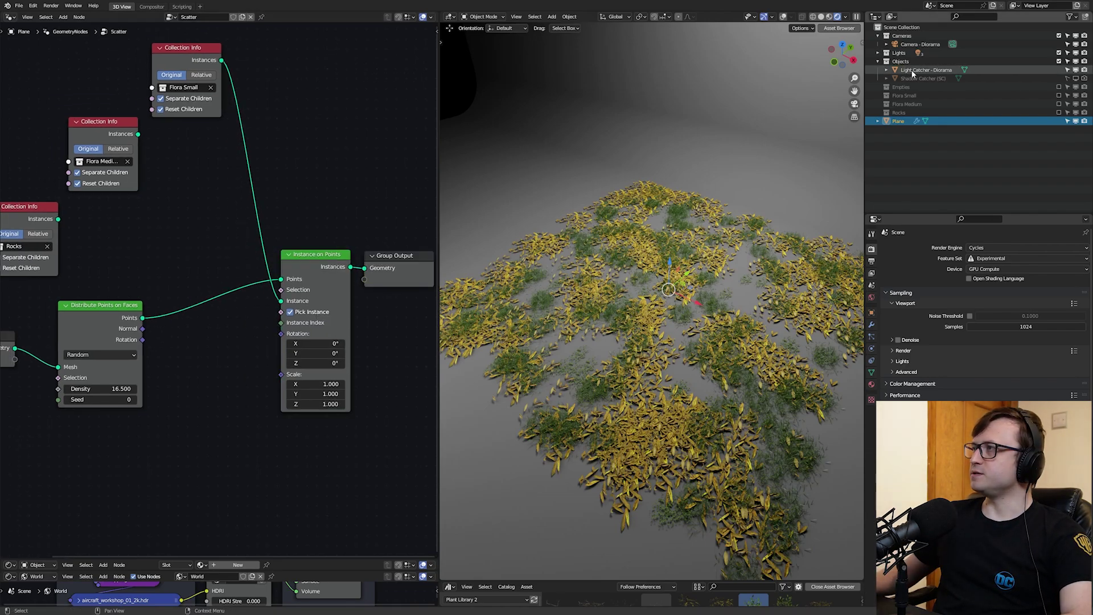
Include the Flora Small collection in the view layer again and enlarge the viewport and asset browser.
left_click(913, 70)
scroll(657, 407, "up", 5)
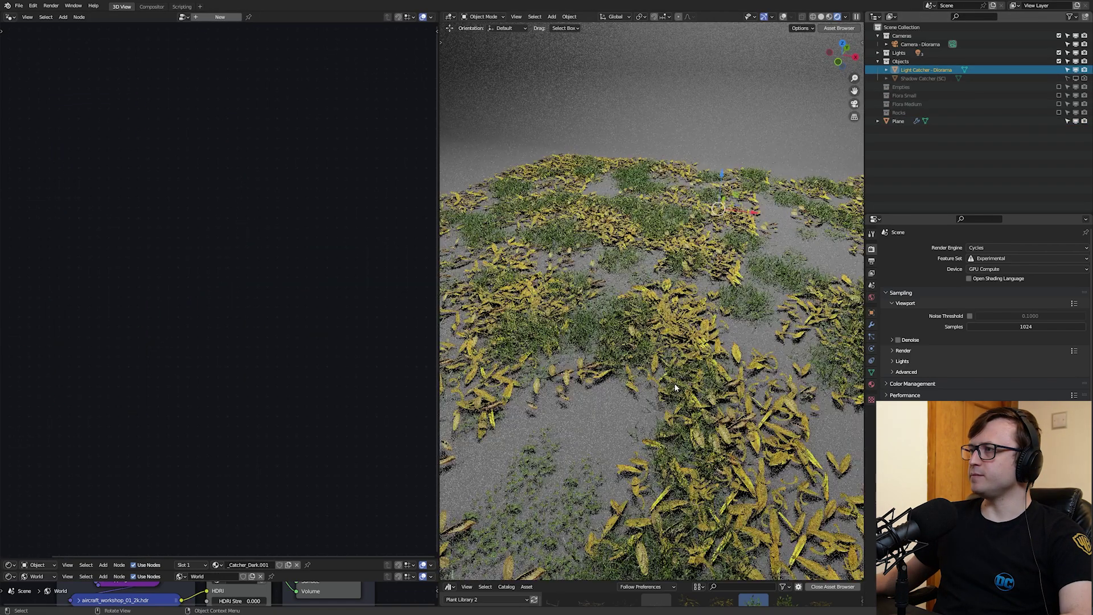
left_click(1059, 95)
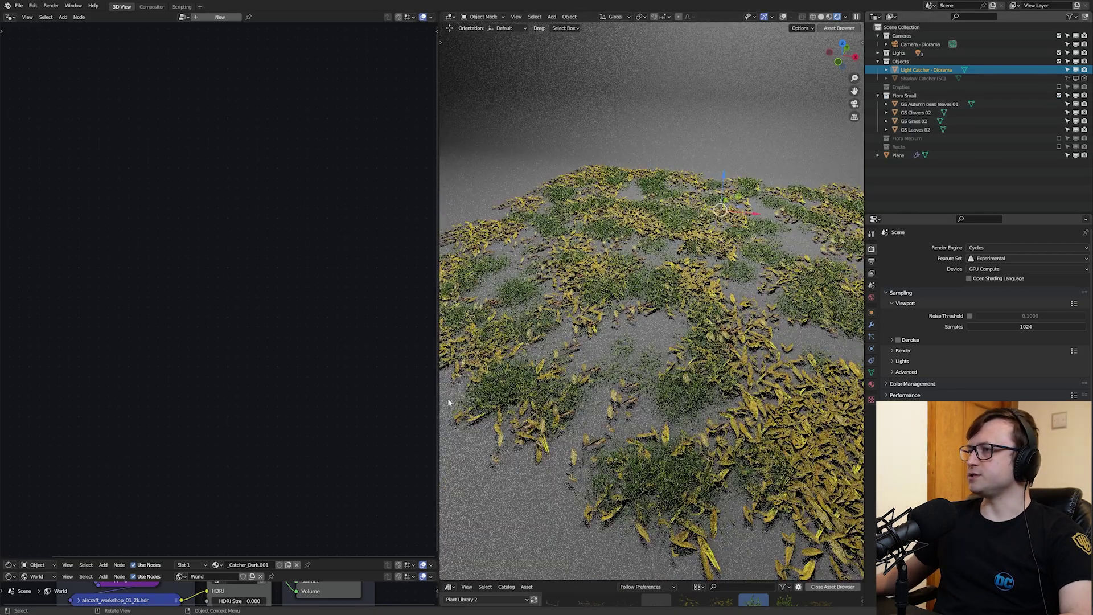
left_click_drag(439, 398, 377, 399)
left_click_drag(410, 581, 410, 447)
Add GS Grass Wild Clump 02 and GS Forest clover 02 from the Grasses catalog to the Flora Small collection.
left_click(419, 526)
left_click_drag(562, 512, 459, 423)
middle_click_drag(720, 280, 700, 296)
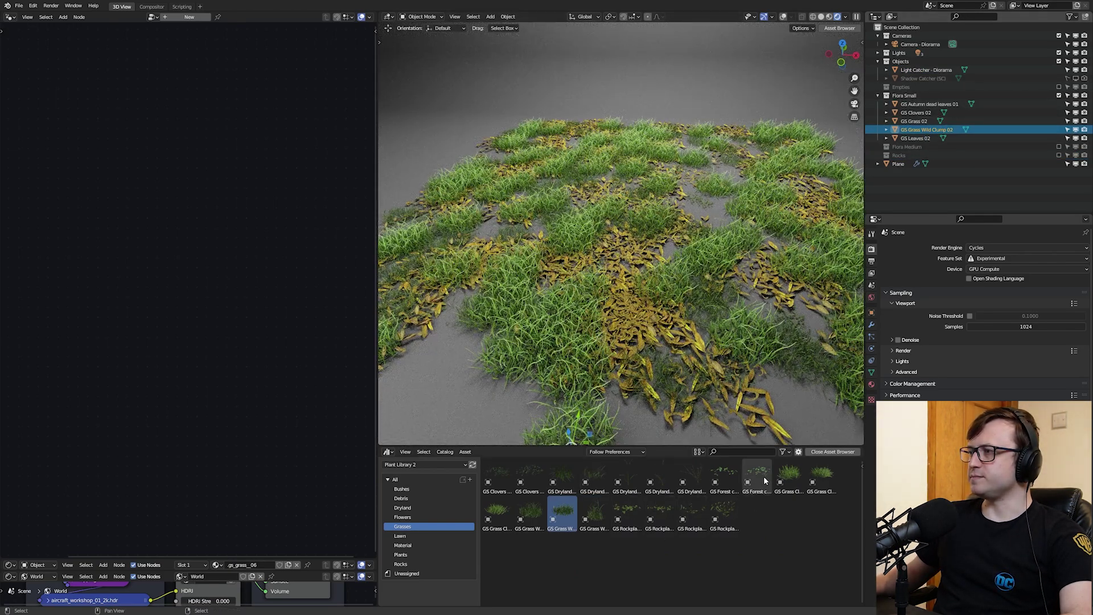
left_click_drag(765, 481, 447, 411)
left_click_drag(911, 164, 911, 97)
mouse_move(666, 302)
middle_mouse_down()
mouse_move(675, 337)
mouse_move(683, 295)
middle_mouse_up()
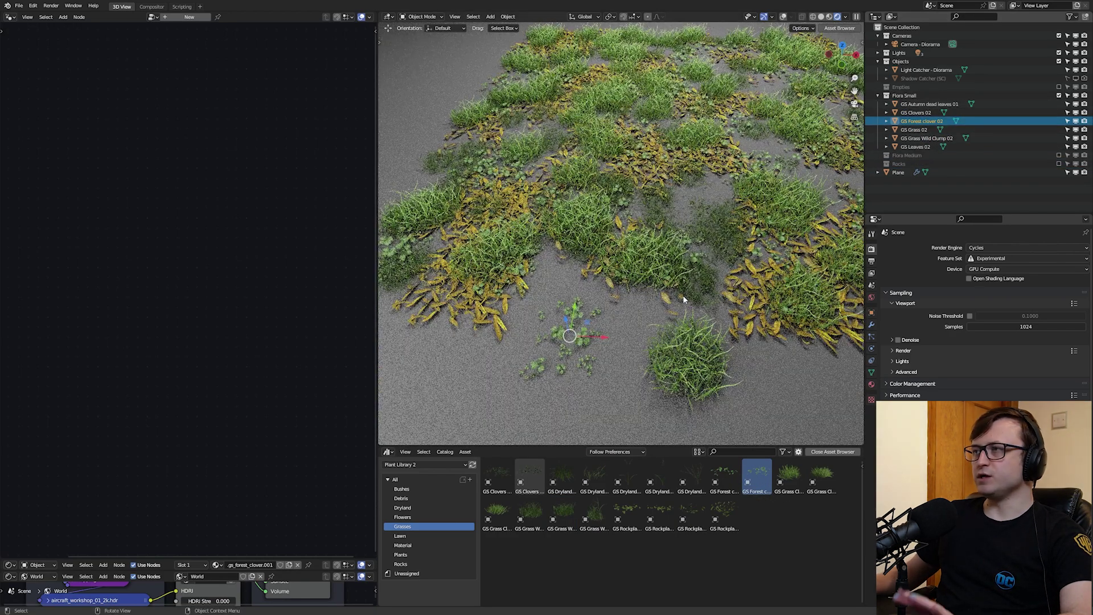
Add GS Dryland clump bush from the Dryland catalog to the Flora Small collection.
left_click(419, 508)
left_click_drag(497, 475, 484, 393)
middle_click_drag(686, 273, 685, 316)
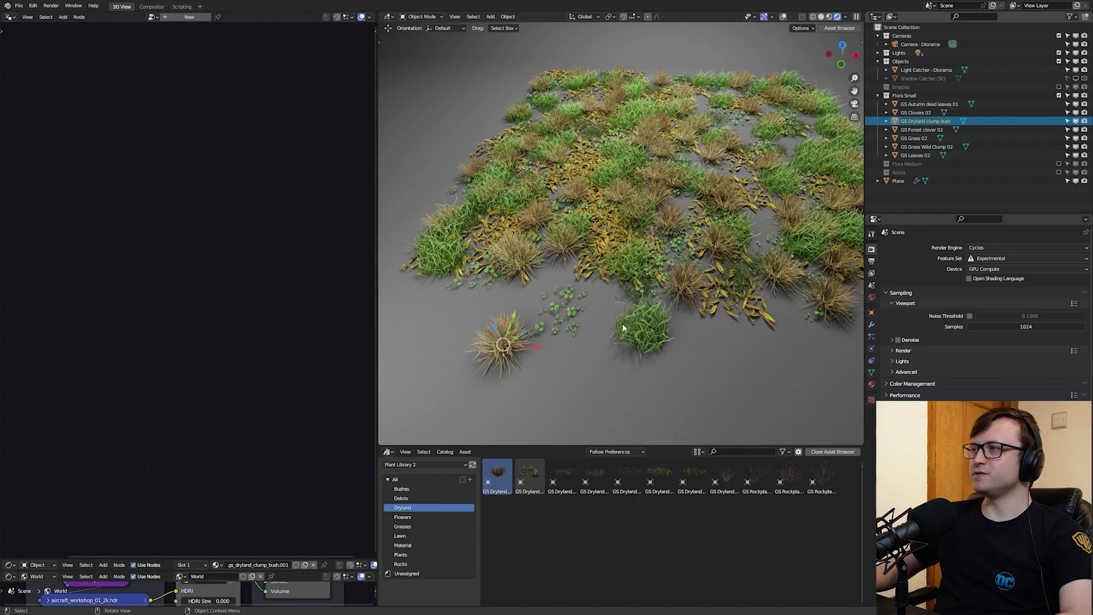
Exclude the Flora Small collection from the view layer again and select the scatter plane.
left_click(1058, 95)
left_click(544, 303)
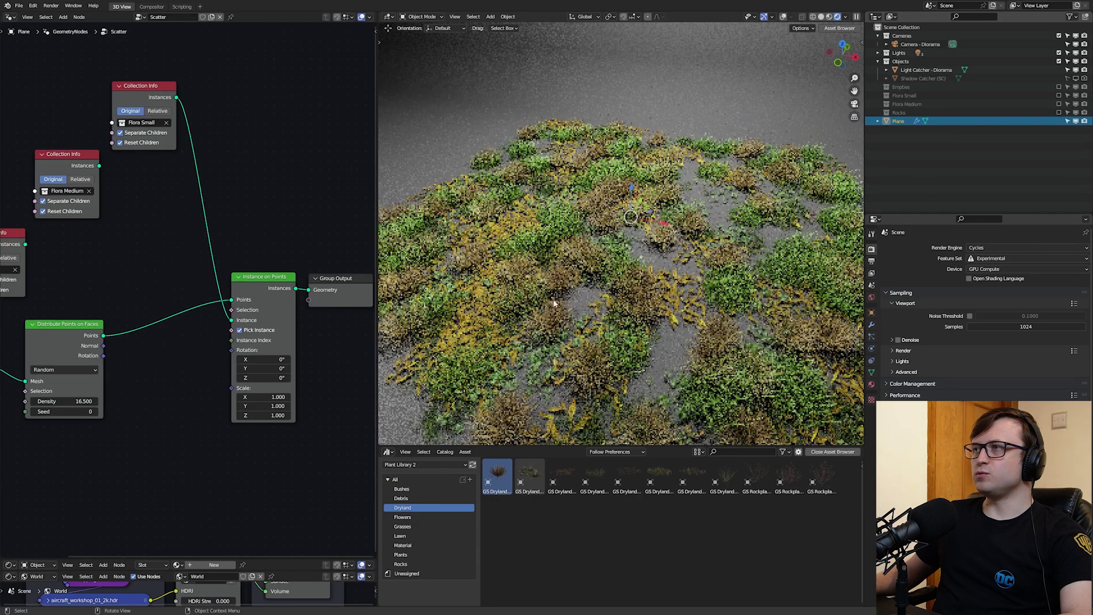
middle_click_drag(187, 255, 195, 268)
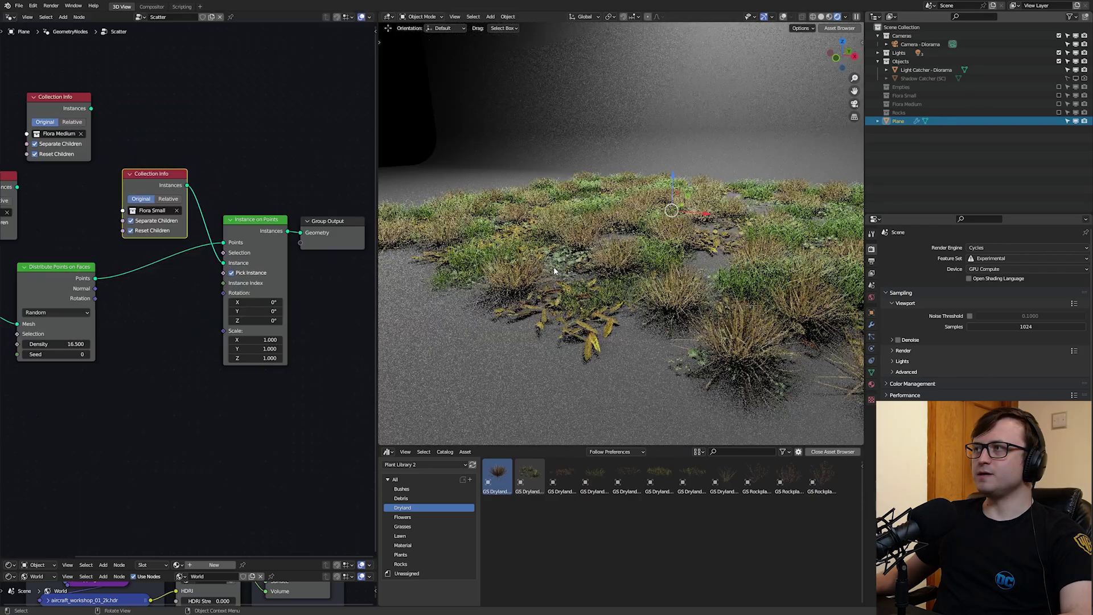
mouse_move(554, 267)
middle_mouse_down()
mouse_move(563, 245)
mouse_move(550, 280)
middle_mouse_up()
Move the Flora Small Collection Info and Instance on Points nodes below the Distribute Points on Faces node.
middle_click_drag(202, 348, 197, 339)
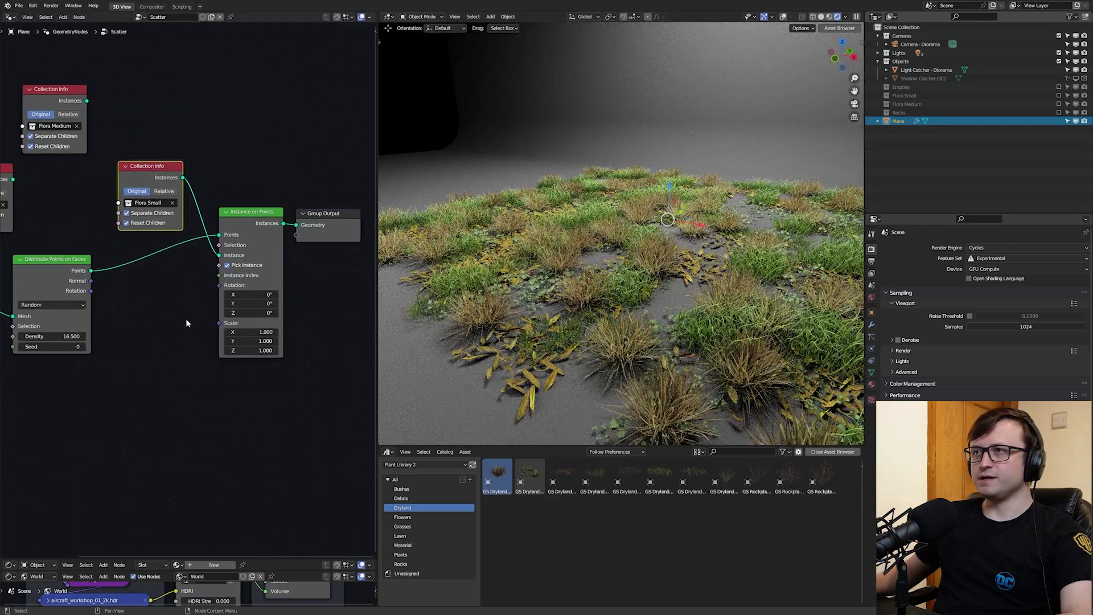
left_click_drag(164, 178, 87, 425)
middle_click_drag(121, 392, 166, 306)
left_click_drag(290, 137, 187, 243)
left_click_drag(186, 244, 201, 246)
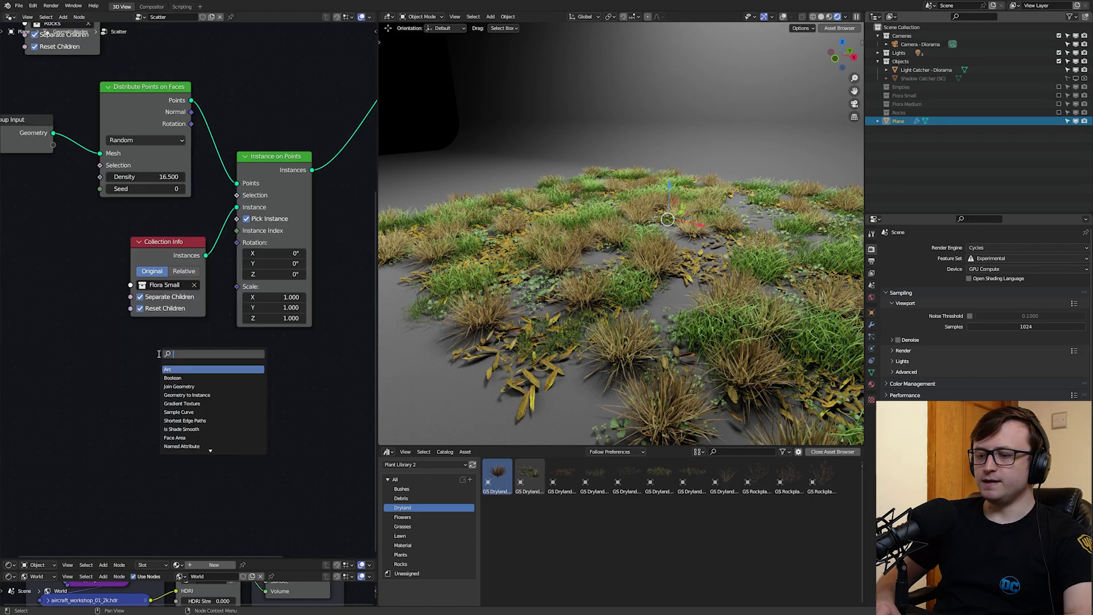
Add a Combine XYZ node with X, Y and Z set to 1 and connect it to the Scale of Instance on Points.
type("comb")
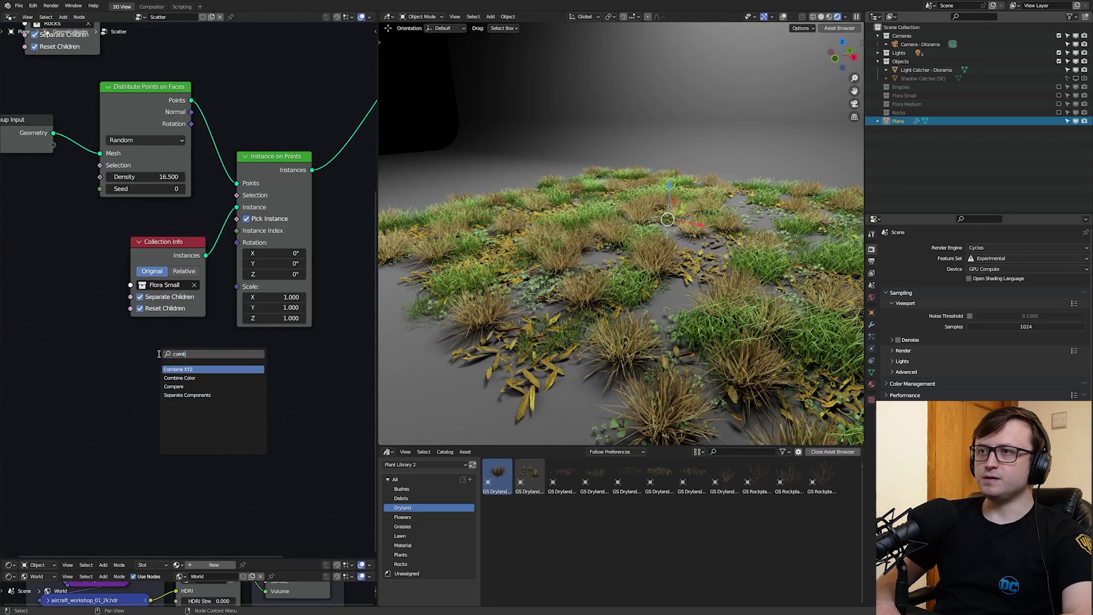
key("Return")
left_click(119, 357)
scroll(251, 312, "up", 1)
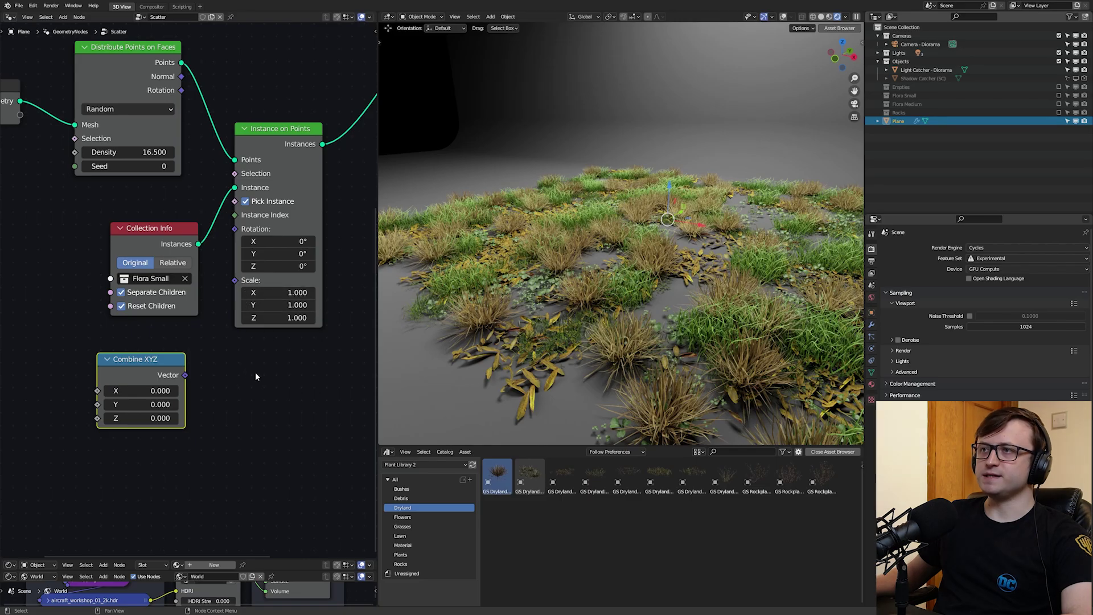
left_click_drag(277, 318, 301, 317)
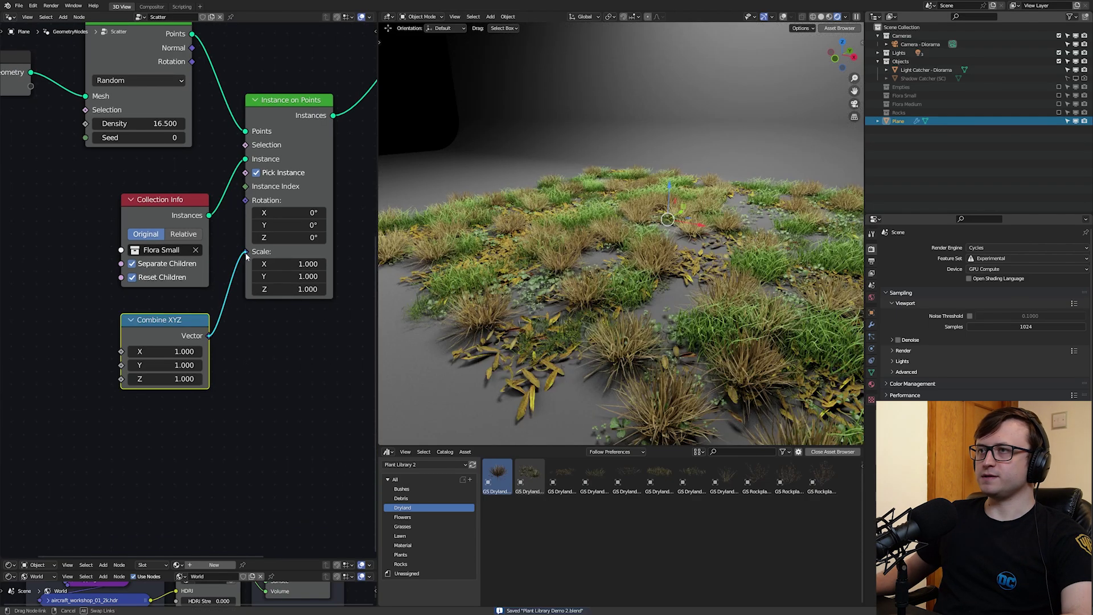
left_click_drag(246, 254, 245, 252)
Line up the Flora Small Collection Info and Combine XYZ nodes beside the Instance on Points node.
mouse_move(160, 319)
left_mouse_down()
mouse_move(179, 316)
mouse_move(164, 303)
left_mouse_up()
left_click_drag(170, 212, 171, 206)
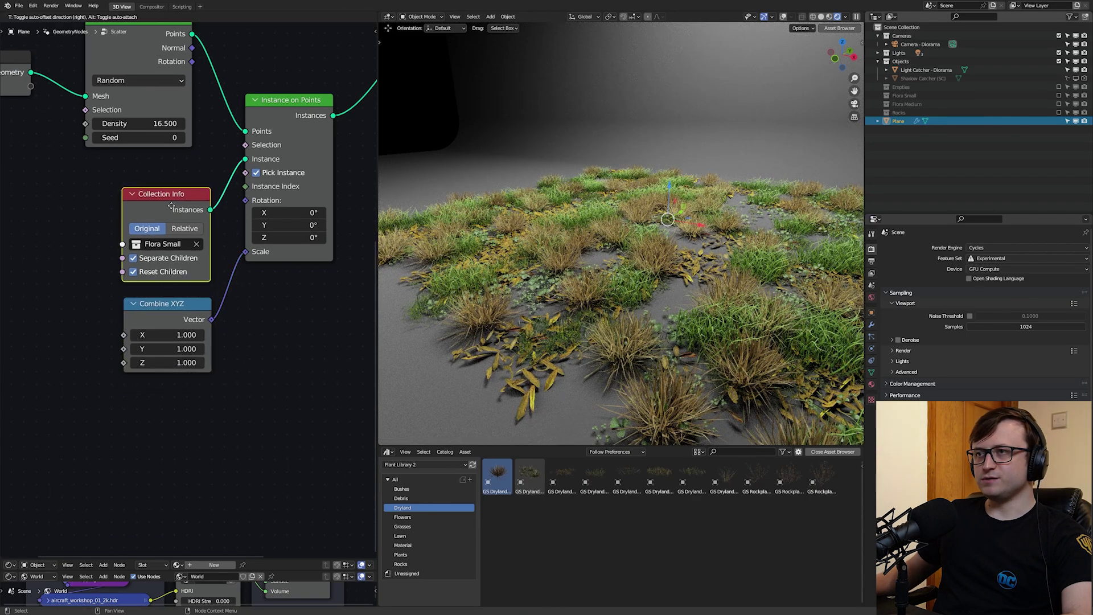
left_click_drag(177, 320, 175, 316)
middle_click_drag(154, 336, 171, 317)
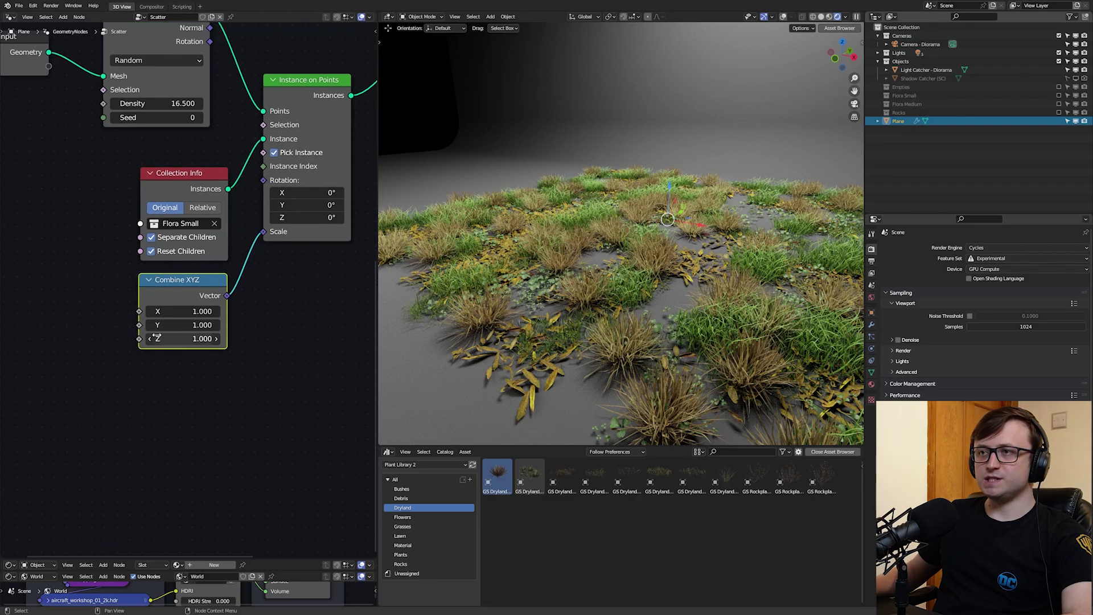
left_click_drag(66, 276, 64, 275)
key("Escape")
Add a Random Value node with Min 0.8 and Max 1.5 and connect it to the Z input of Combine XYZ.
middle_click_drag(45, 343, 142, 311)
key("shift+a")
left_click(140, 312)
type("random")
key("Return")
left_click(104, 316)
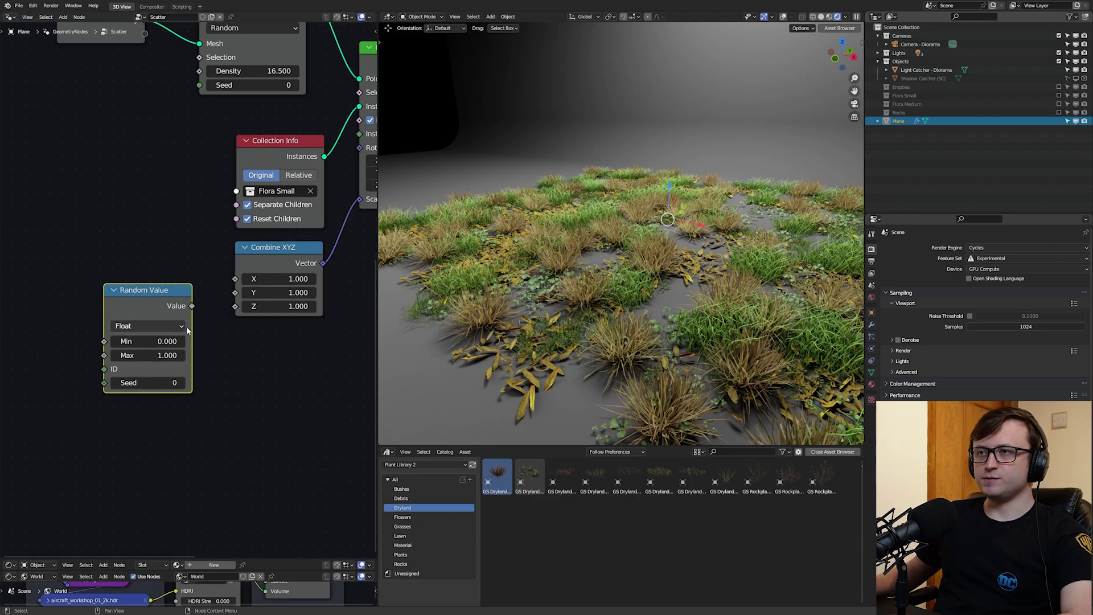
double_click(164, 355)
type("1.0")
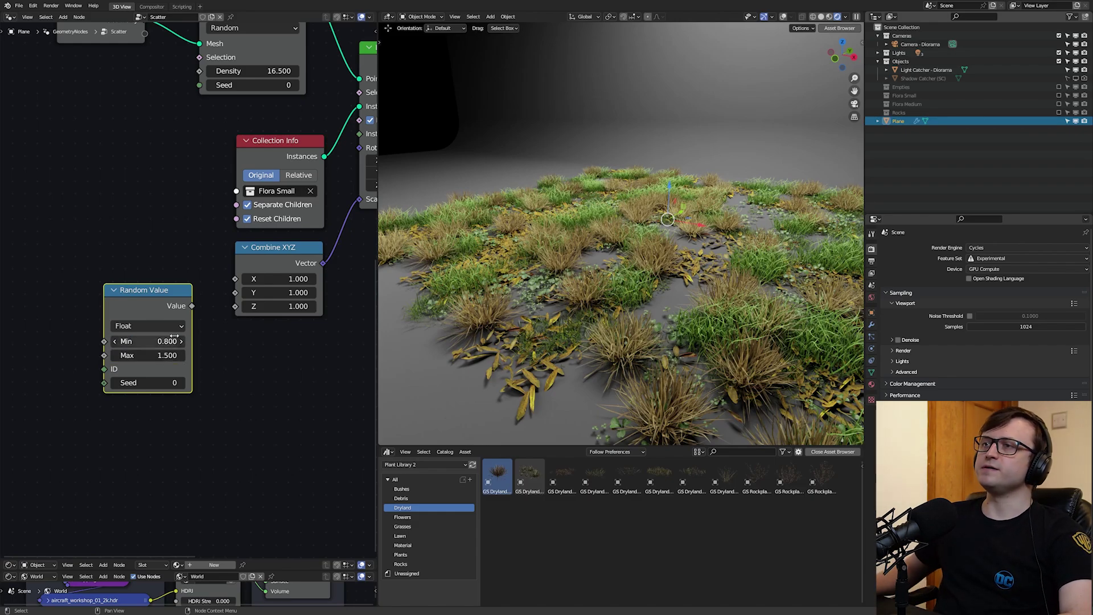
left_click_drag(233, 309, 237, 307)
Adjust the Random Value range for the instances' height to Min 0.5 and Max 1.5.
middle_click_drag(547, 353, 551, 296)
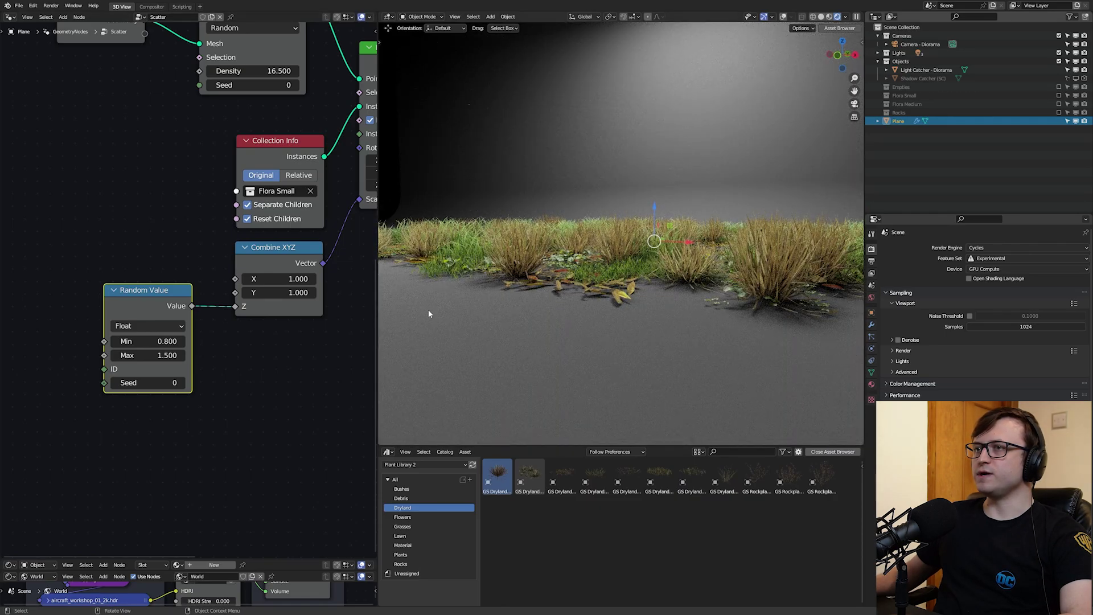
middle_click_drag(428, 313, 430, 328)
left_click_drag(151, 355, 114, 341)
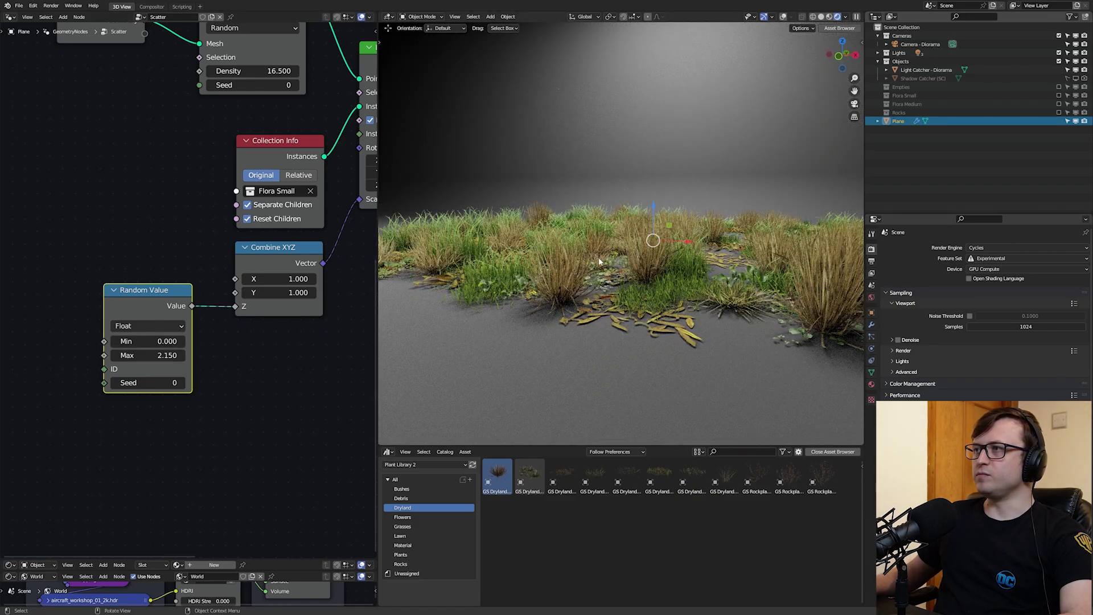
mouse_move(599, 262)
middle_mouse_down()
mouse_move(592, 247)
mouse_move(600, 280)
middle_mouse_up()
key("KP_0")
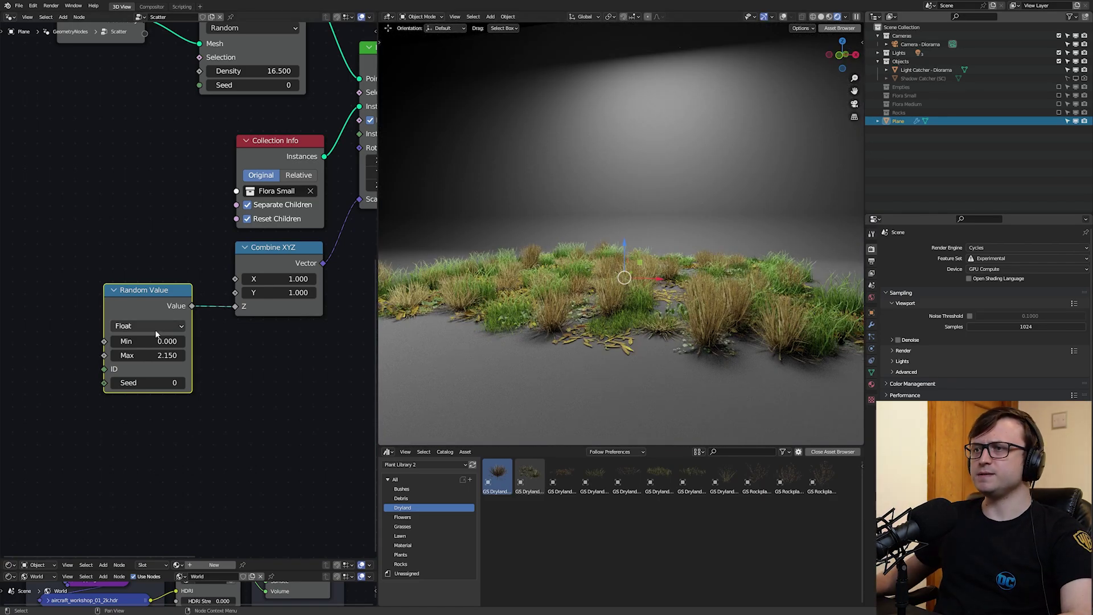
middle_click_drag(624, 360, 572, 315)
scroll(299, 245, "down", 2)
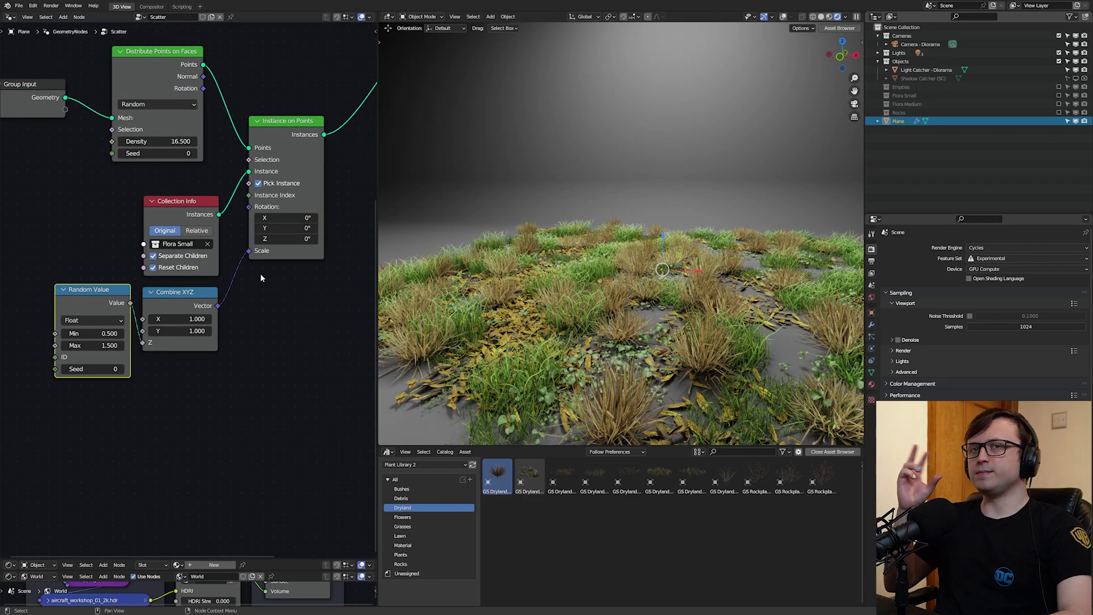
Try a uniform Z rotation on the Instance on Points node and undo it.
mouse_move(311, 240)
left_mouse_down()
mouse_move(274, 240)
mouse_move(310, 240)
left_mouse_up()
middle_click_drag(789, 225, 805, 269)
key("ctrl+z")
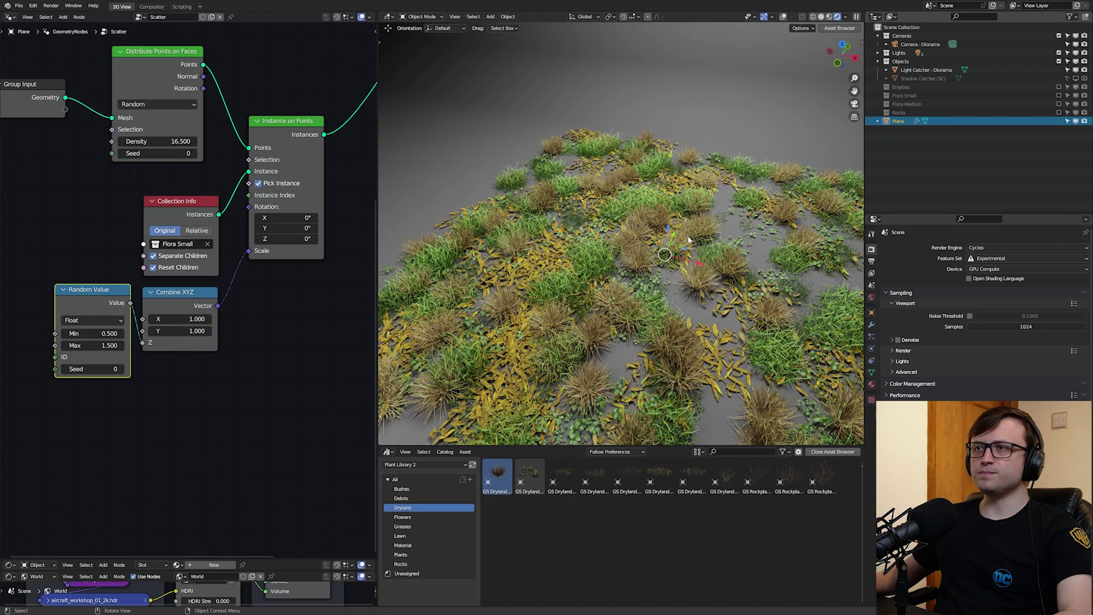
Duplicate the Random Value and Combine XYZ pair, connect the copy to the instances' Rotation, and set its X and Y to 0.
left_click_drag(205, 364, 105, 246)
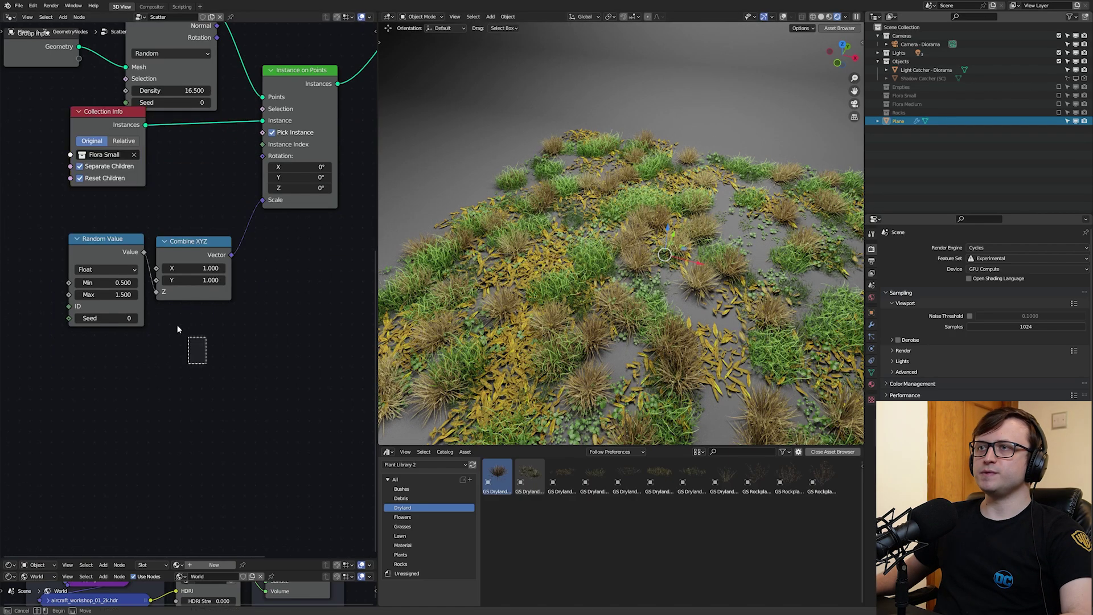
key("g")
left_click(107, 327)
key("shift+d")
left_click(86, 210)
left_click_drag(224, 240, 278, 178)
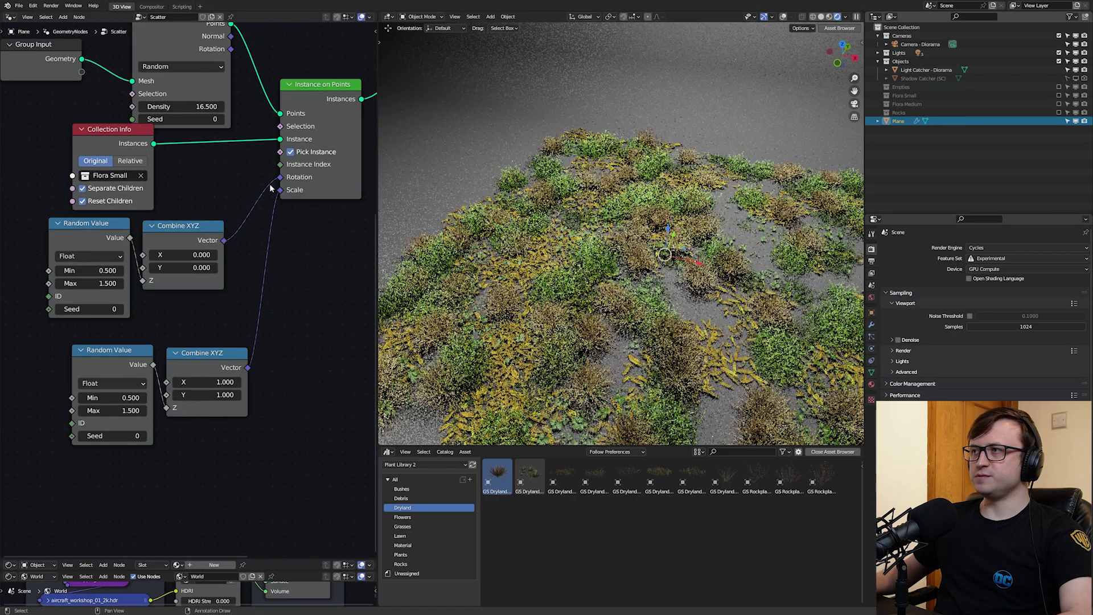
scroll(186, 285, "up", 2)
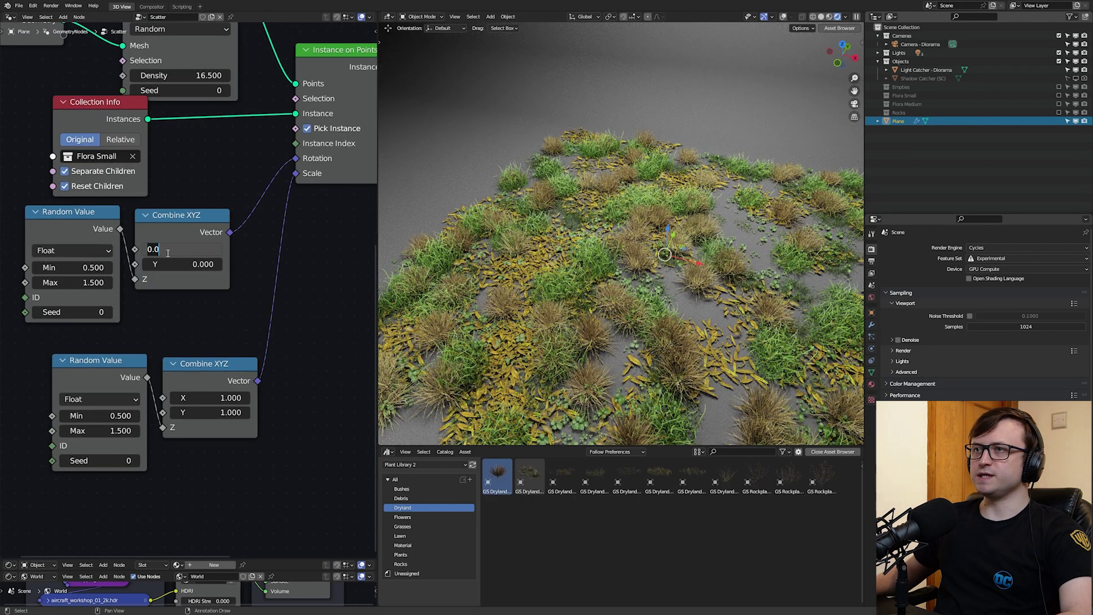
Set the rotation's Random Value range from -pi to pi and save the file.
middle_click_drag(125, 294, 160, 298)
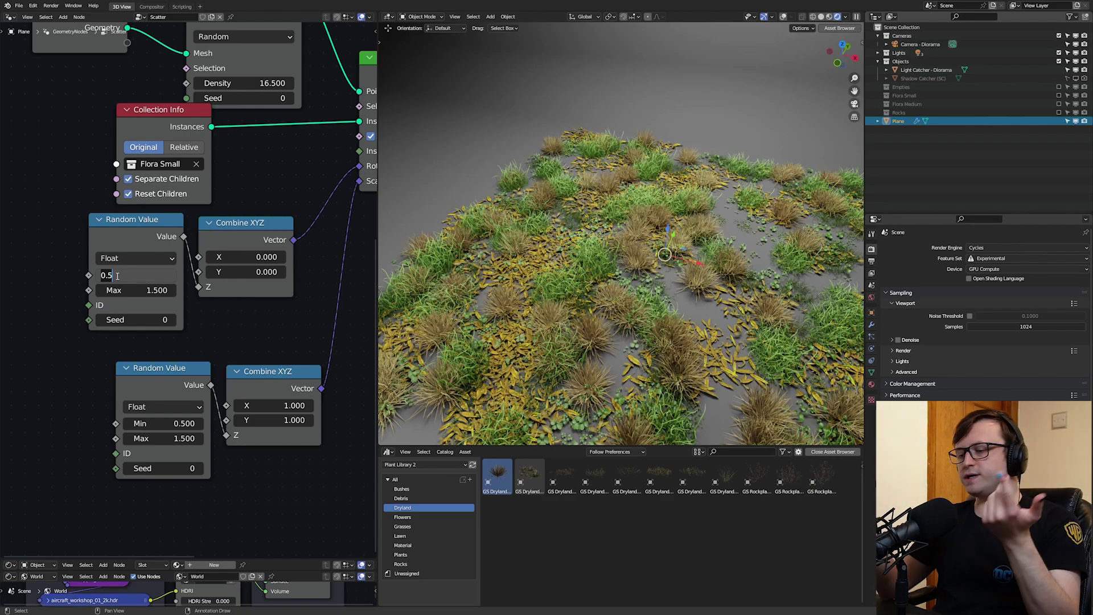
key("Tab")
type("pi")
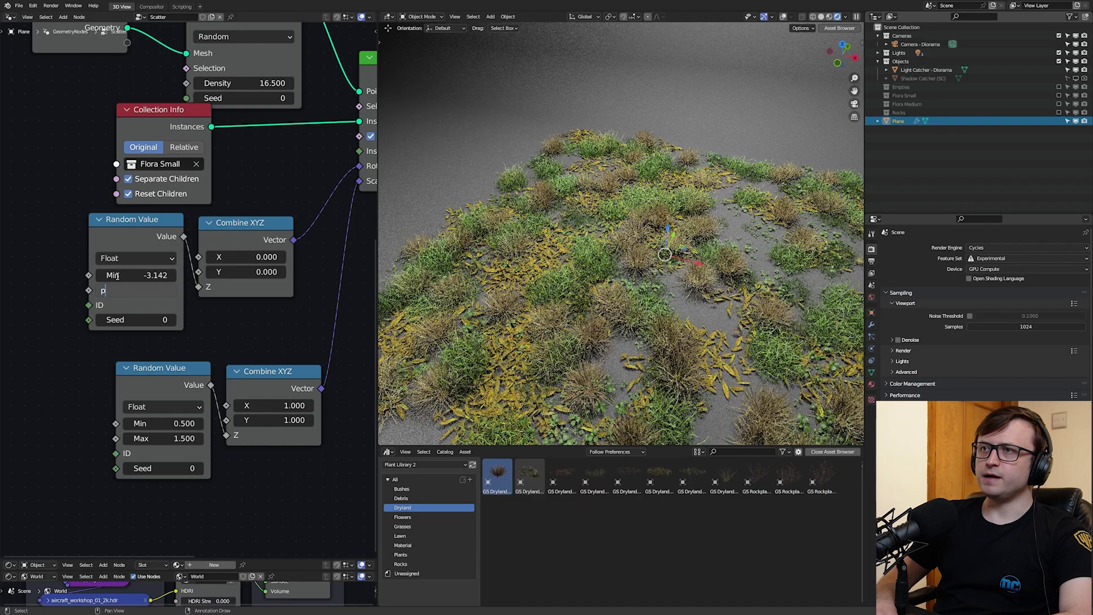
key("Return")
left_click_drag(149, 290, 210, 295)
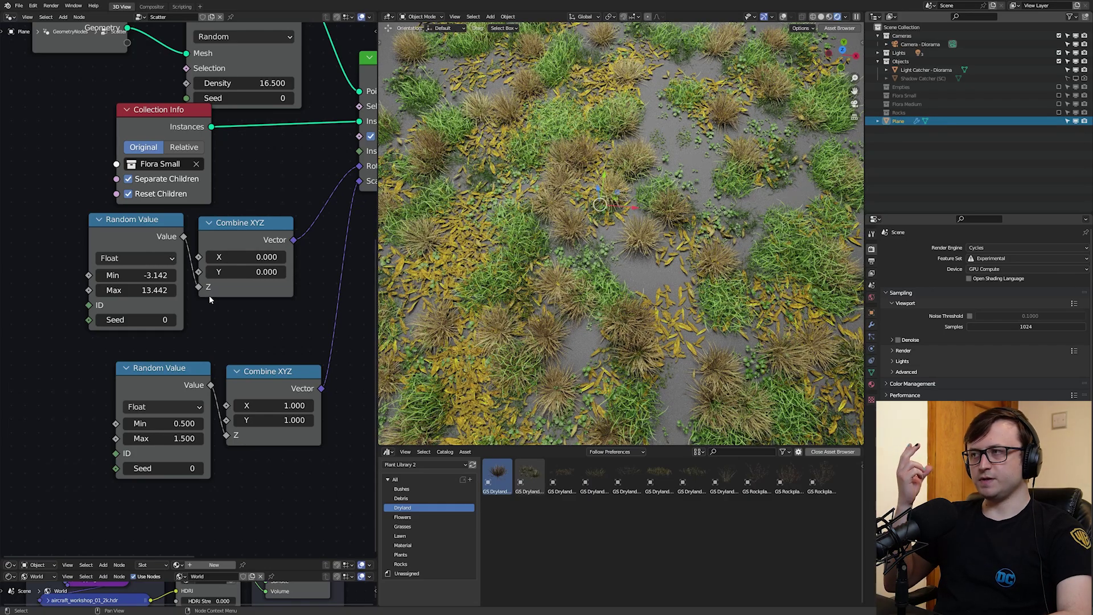
key("ctrl+z")
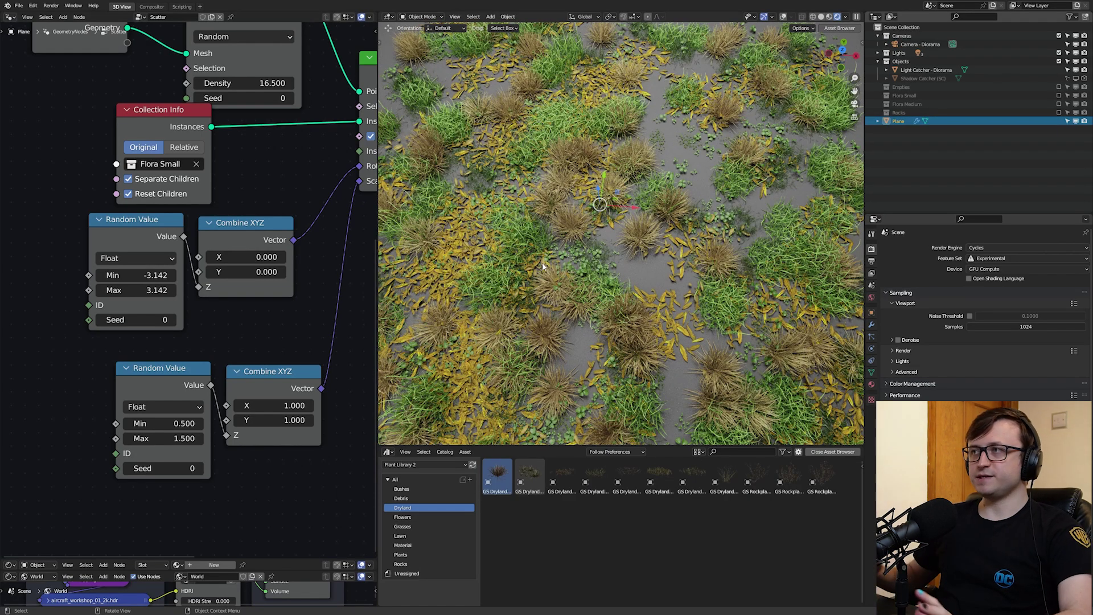
key("ctrl+s")
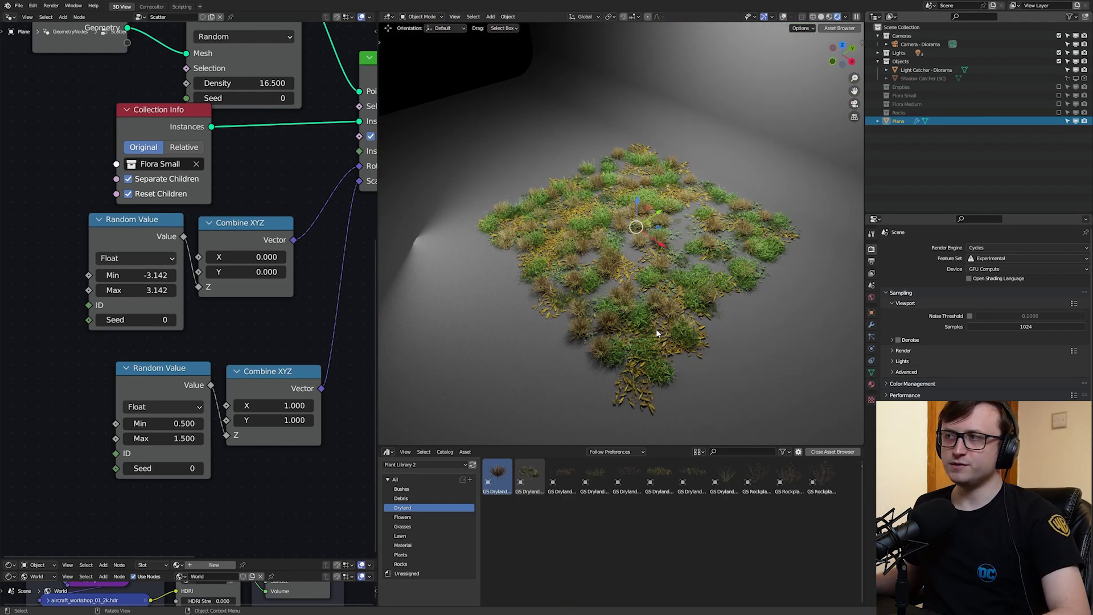
Try enlarging the scatter area by moving one edge of the plane outward along X in Edit Mode.
key("Tab")
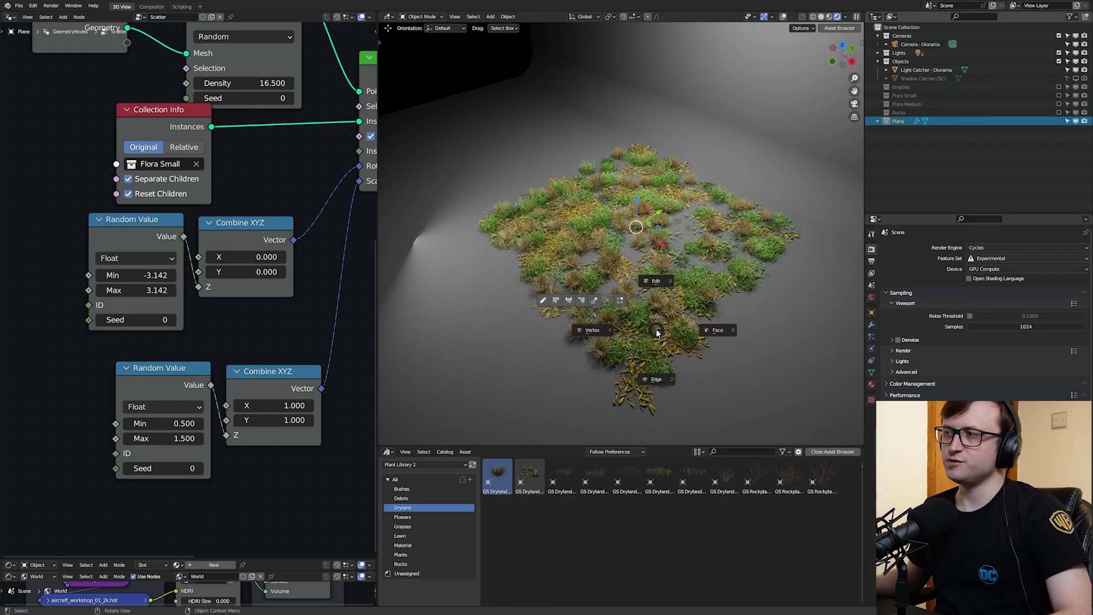
left_click(631, 407)
left_click(736, 312)
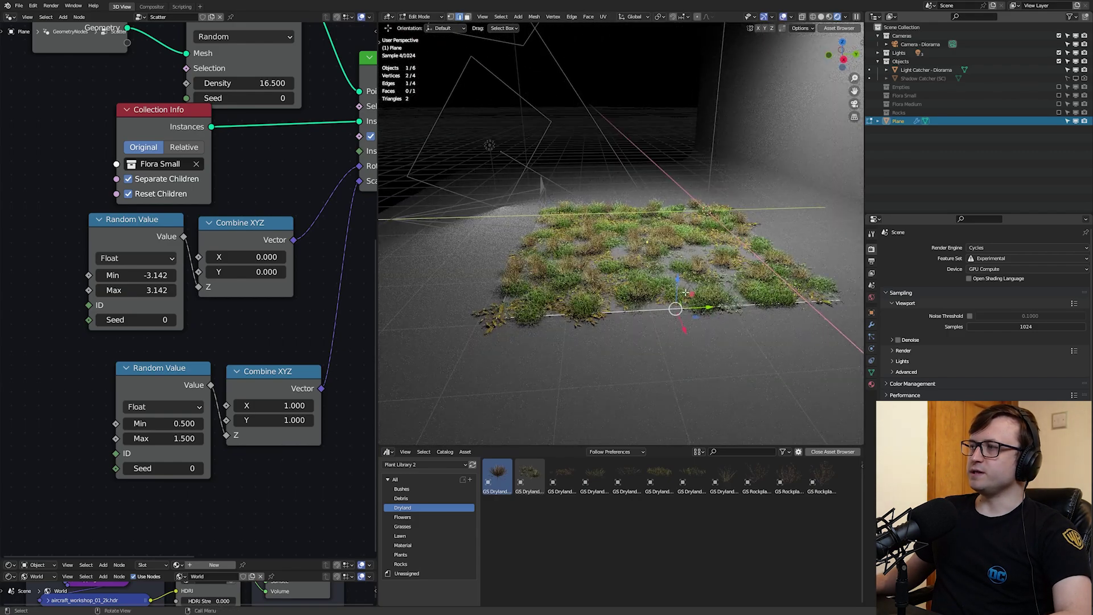
middle_click_drag(737, 313, 704, 284)
key("g")
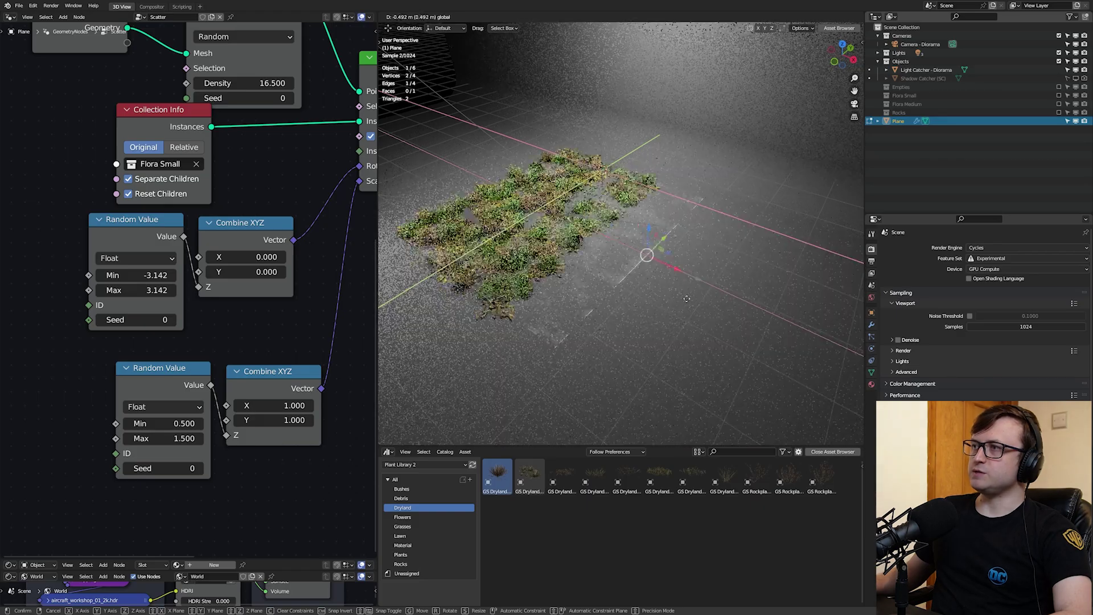
left_click(853, 333)
middle_click_drag(672, 326, 729, 326)
scroll(728, 327, "up", 2)
scroll(728, 326, "down", 4)
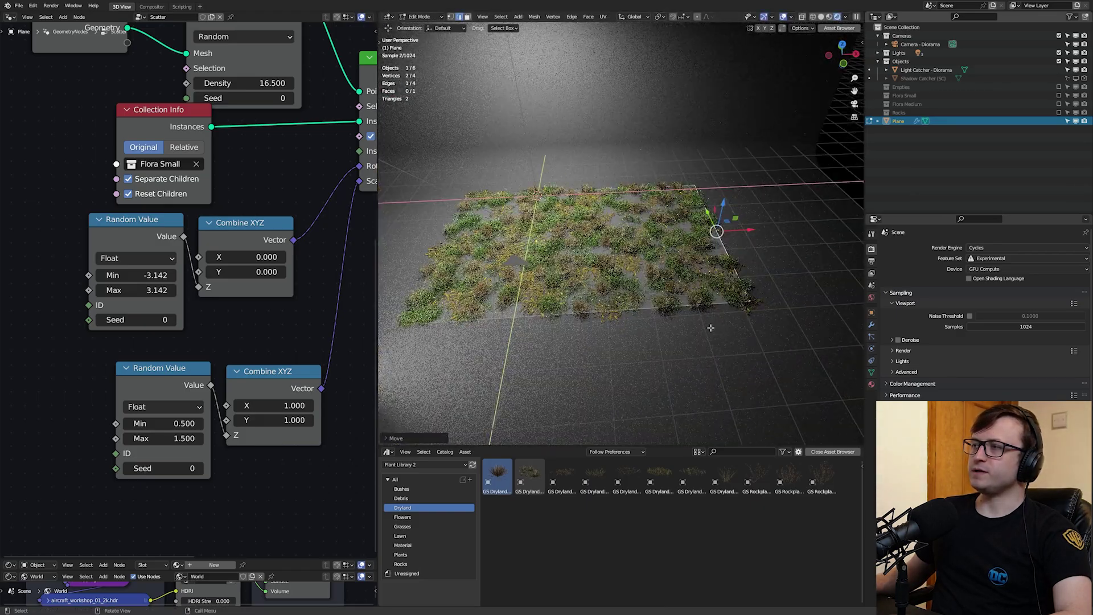
key("g")
left_click_drag(380, 228, 830, 229)
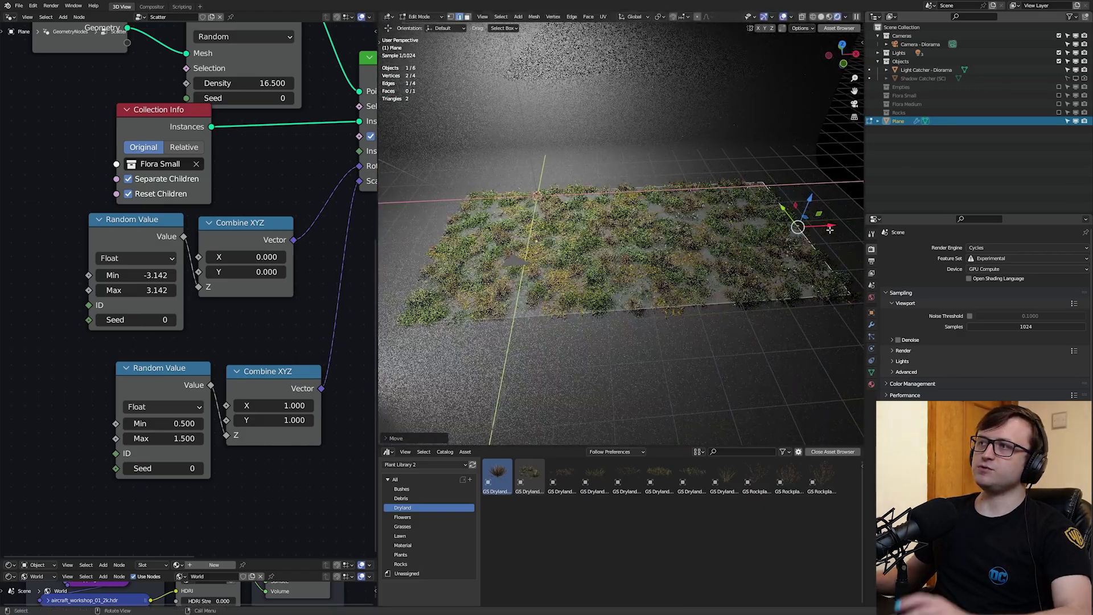
Test a different density on Distribute Points on Faces, revert it together with the plane edits, and save the file.
left_click_drag(244, 119, 238, 100)
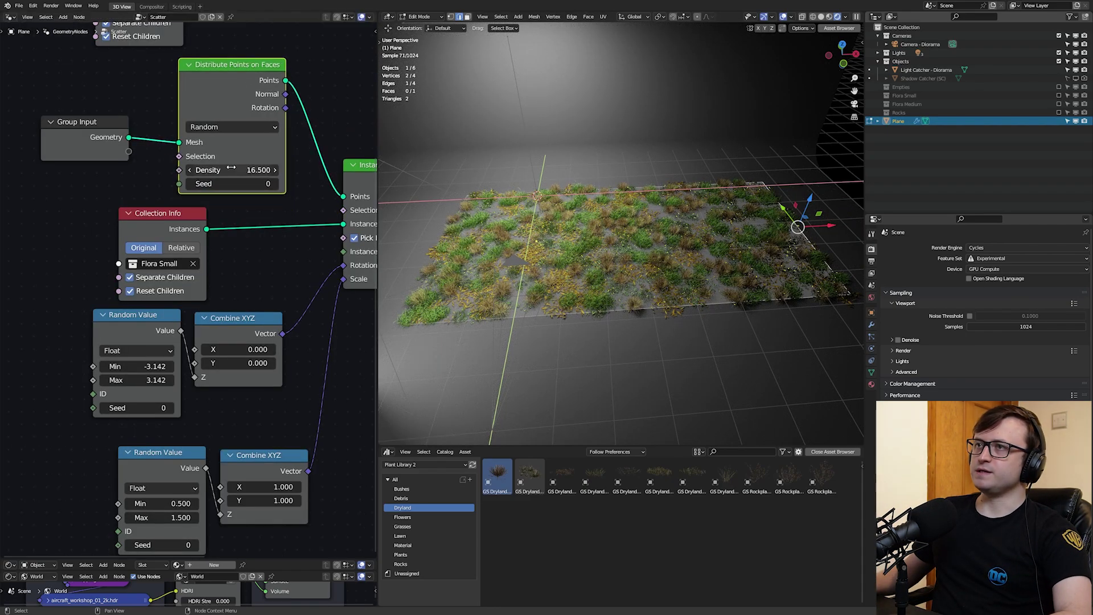
left_click_drag(231, 168, 261, 169)
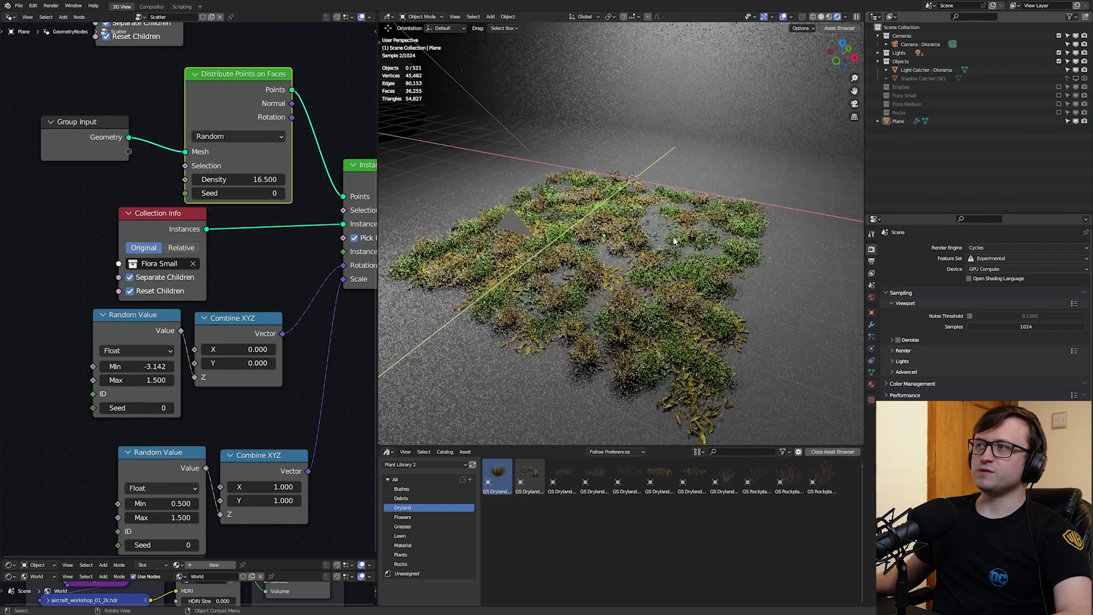
key("ctrl+s")
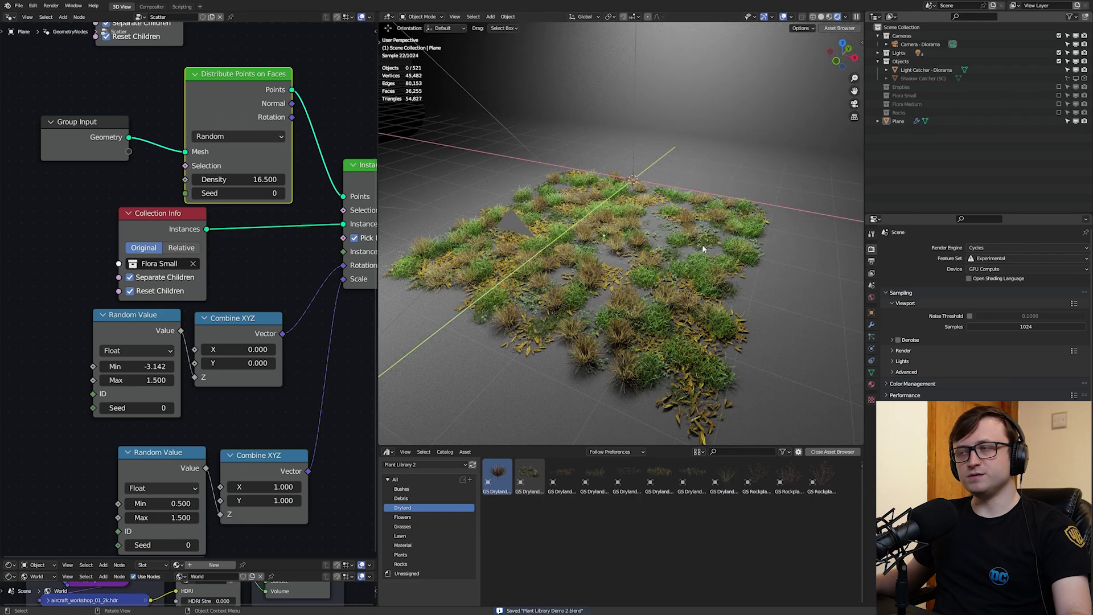
Move the Instance on Points, Distribute Points on Faces, Flora Small Collection Info, Random Value and Combine XYZ nodes up as a cluster.
scroll(183, 268, "down", 4)
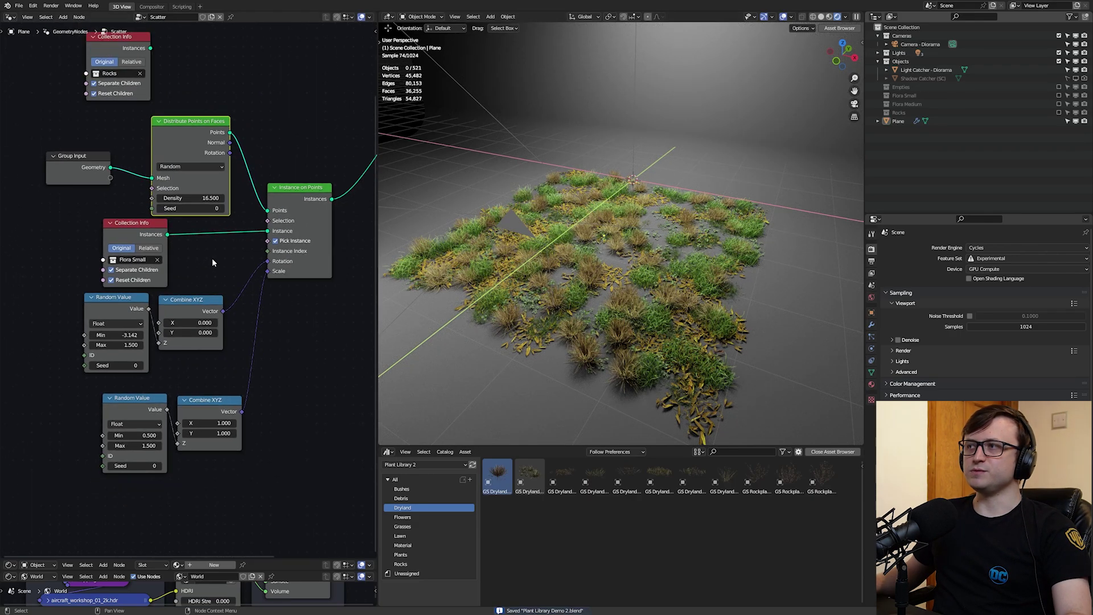
left_click_drag(237, 218, 257, 99)
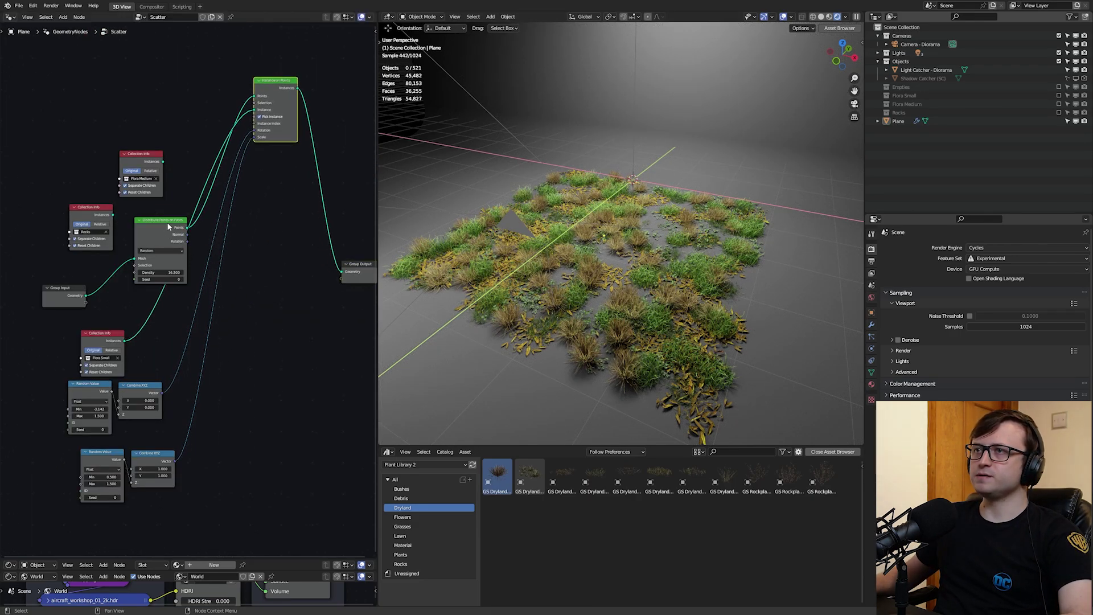
left_click_drag(170, 221, 197, 64)
left_click_drag(198, 509, 36, 335)
left_click_drag(108, 341, 207, 150)
middle_click_drag(241, 176, 298, 199)
scroll(215, 245, "up", 1)
Move the Flora Medium and Rocks Collection Info nodes well below the Flora Small cluster.
left_click_drag(82, 167, 189, 244)
key("g")
left_click(193, 502)
Move Group Input away from the cluster and arrange the Flora Small scatter nodes compactly, with Collection Info above Instance on Points.
middle_click_drag(195, 330, 161, 339)
scroll(160, 338, "up", 1)
left_click_drag(53, 334, 16, 334)
scroll(148, 275, "down", 3)
middle_click_drag(148, 275, 128, 302)
left_click_drag(178, 163, 149, 114)
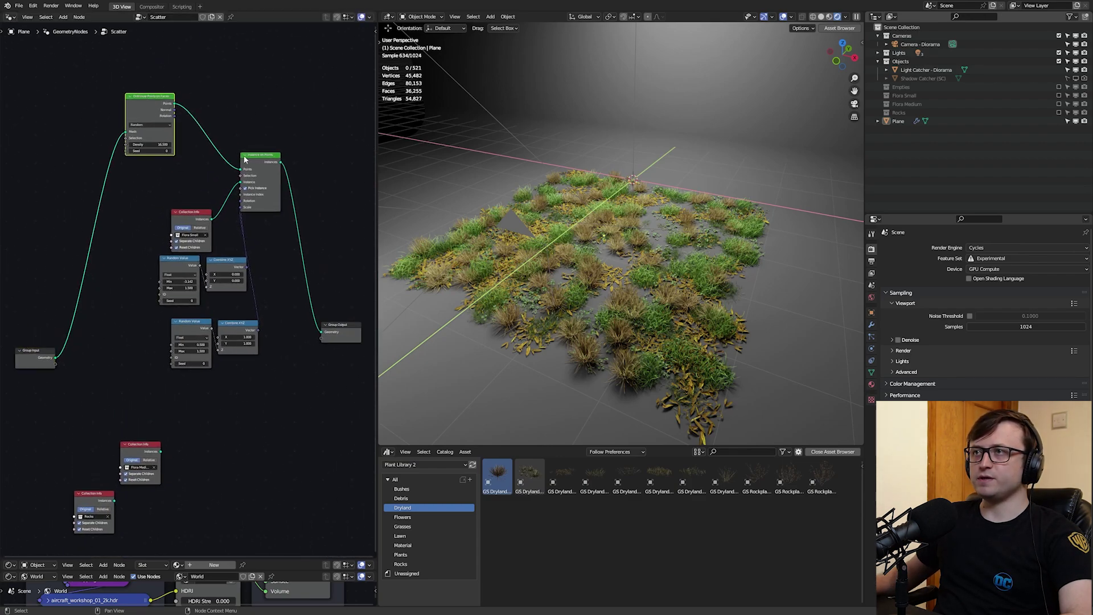
left_click_drag(257, 164, 267, 127)
left_click_drag(200, 210, 280, 61)
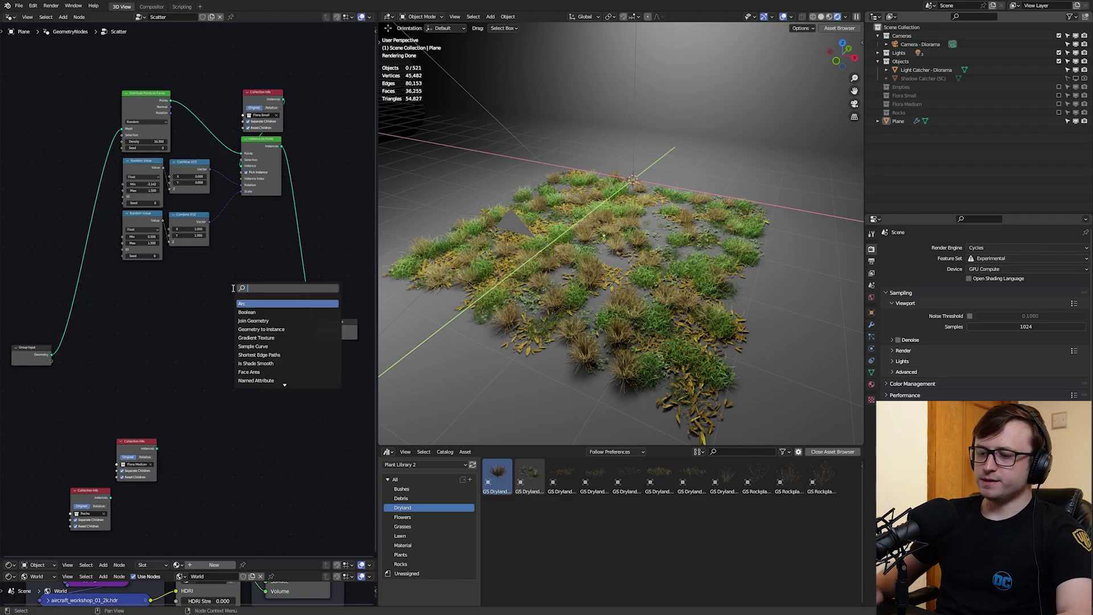
Add a Frame node and place all the Flora Small scatter nodes inside it.
type("frame")
key("Return")
left_click(88, 70)
middle_click_drag(153, 202, 173, 252)
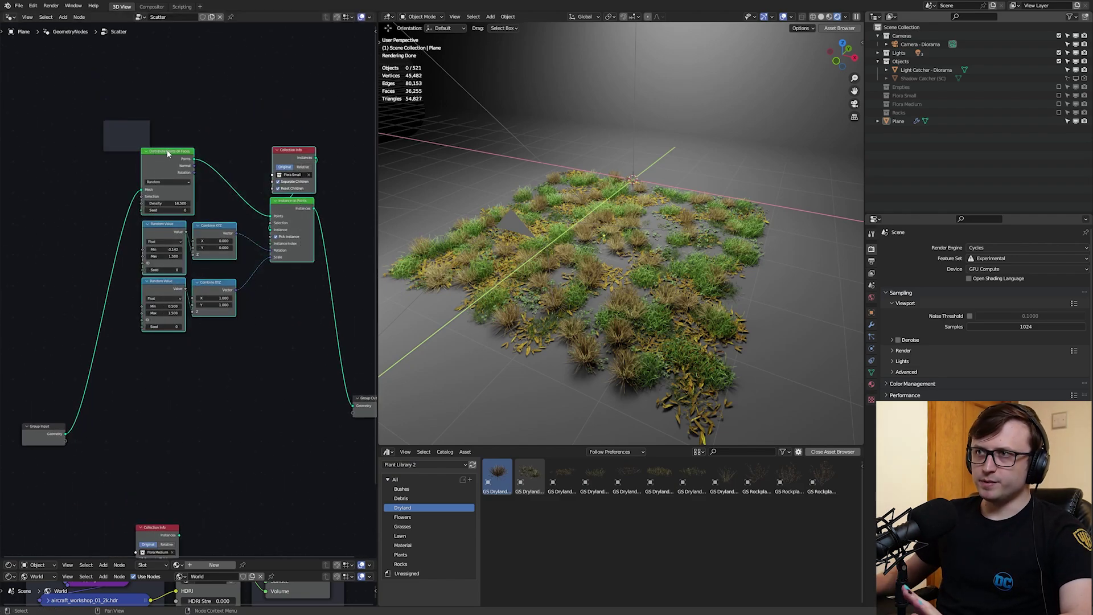
left_click_drag(165, 152, 192, 129)
Label the frame Flora Small.
key("n")
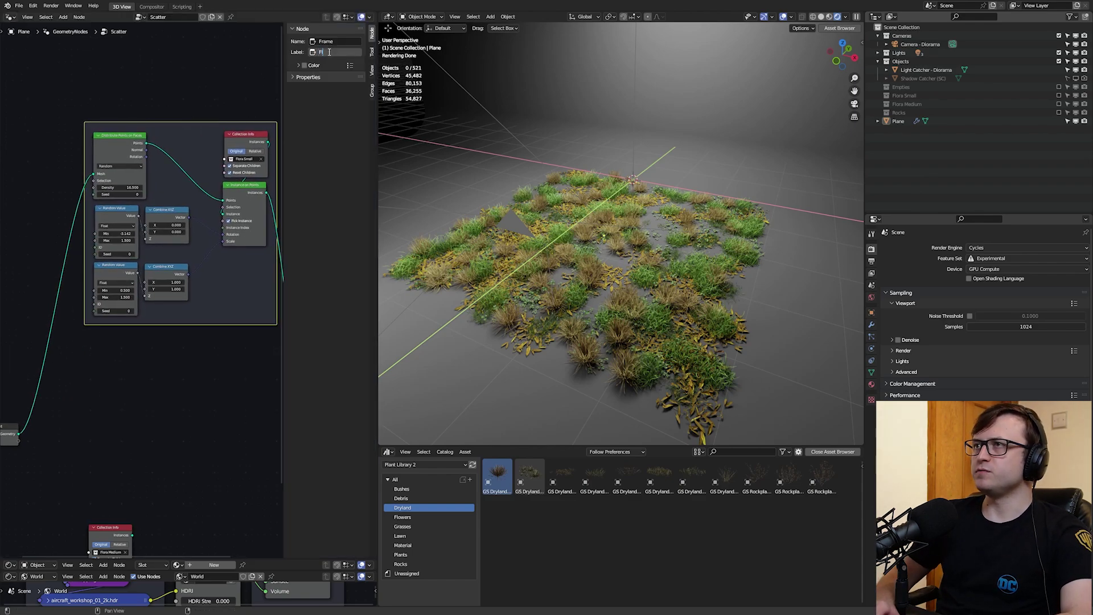
key("Return")
key("n")
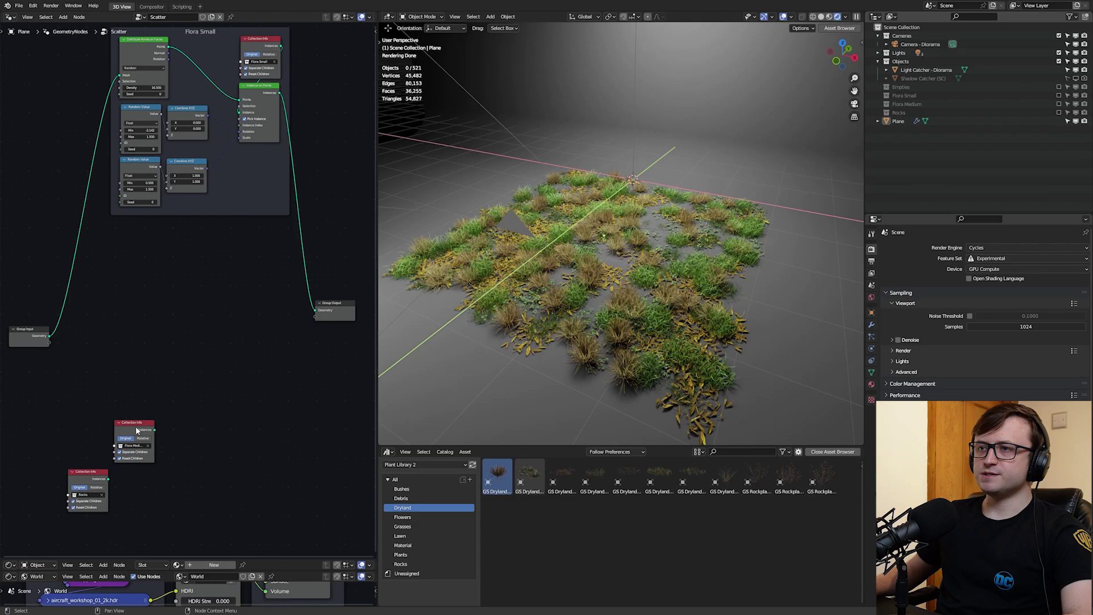
Move the Flora Medium Collection Info node below the Flora Small frame and place a copy of Distribute Points on Faces beside it.
left_click_drag(135, 425, 101, 298)
middle_click_drag(101, 297, 121, 341)
scroll(136, 310, "up", 3)
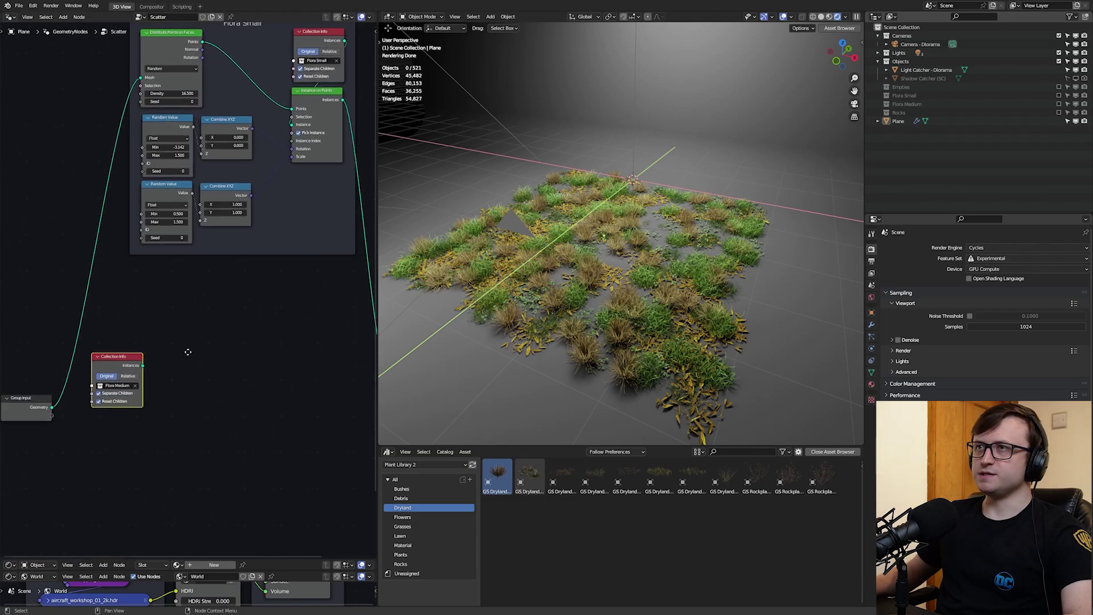
scroll(199, 296, "down", 1)
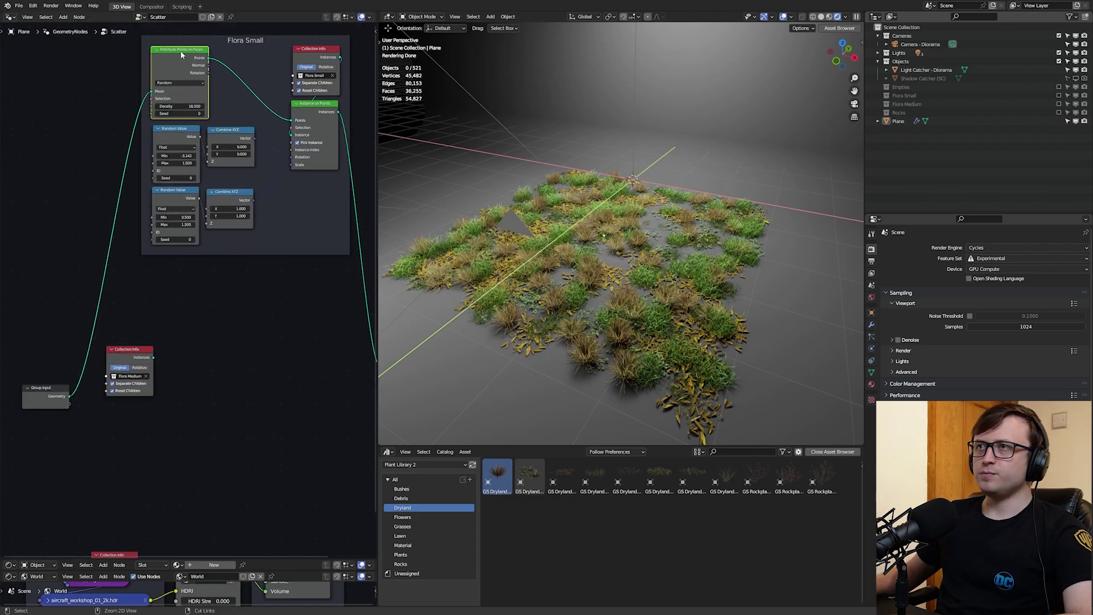
key("ctrl+c")
key("ctrl+v")
key("g")
left_click(191, 353)
Feed the Group Input geometry into the copied Distribute Points on Faces node and arrange the Flora Medium Collection Info beneath it.
scroll(188, 347, "up", 2)
middle_click_drag(108, 351, 103, 289)
left_click(103, 288)
left_click_drag(115, 301, 157, 356)
Duplicate Instance on Points beside the Flora Medium nodes and connect the distributed points and collection instances to it.
middle_click_drag(212, 337, 176, 388)
scroll(181, 313, "down", 1)
left_click(275, 101)
key("shift+d")
left_click(249, 355)
scroll(207, 347, "up", 3)
middle_click_drag(195, 341, 168, 286)
left_click_drag(154, 274, 206, 293)
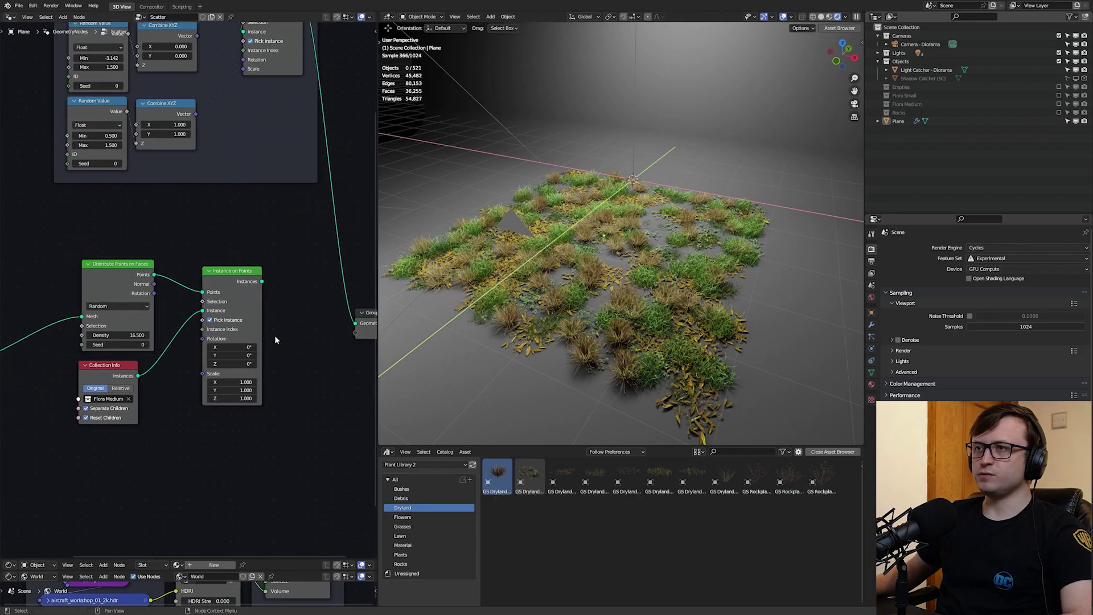
Try to connect the Flora Medium Instance on Points output directly to Group Output.
scroll(238, 327, "down", 3)
middle_click_drag(274, 336, 214, 330)
scroll(222, 337, "up", 3)
left_click_drag(200, 307, 322, 312)
middle_click_drag(501, 360, 539, 336)
middle_click_drag(222, 291, 214, 329)
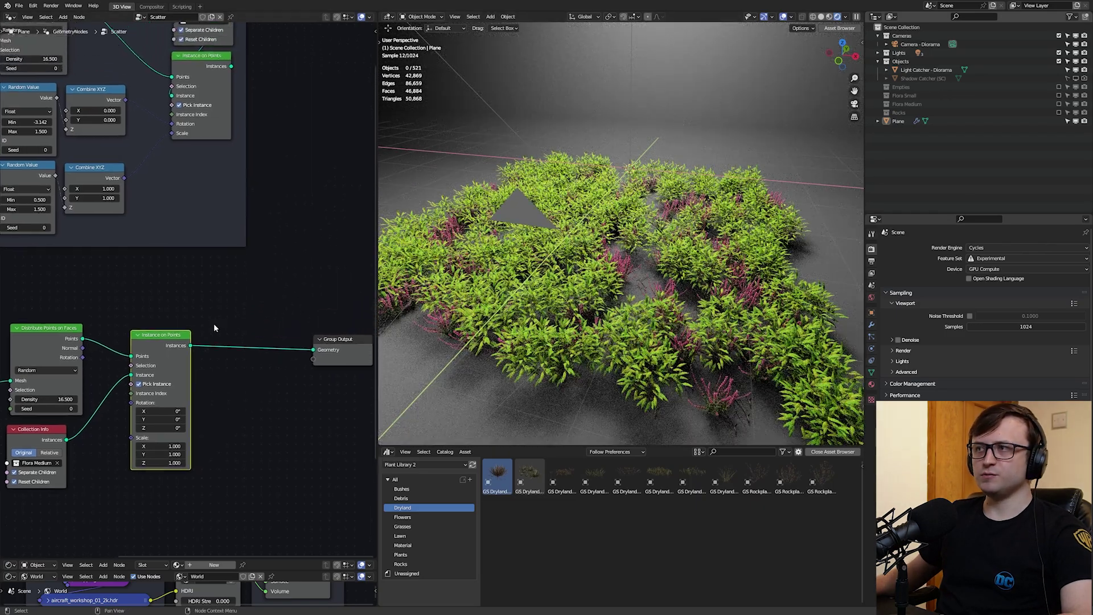
key("ctrl+z")
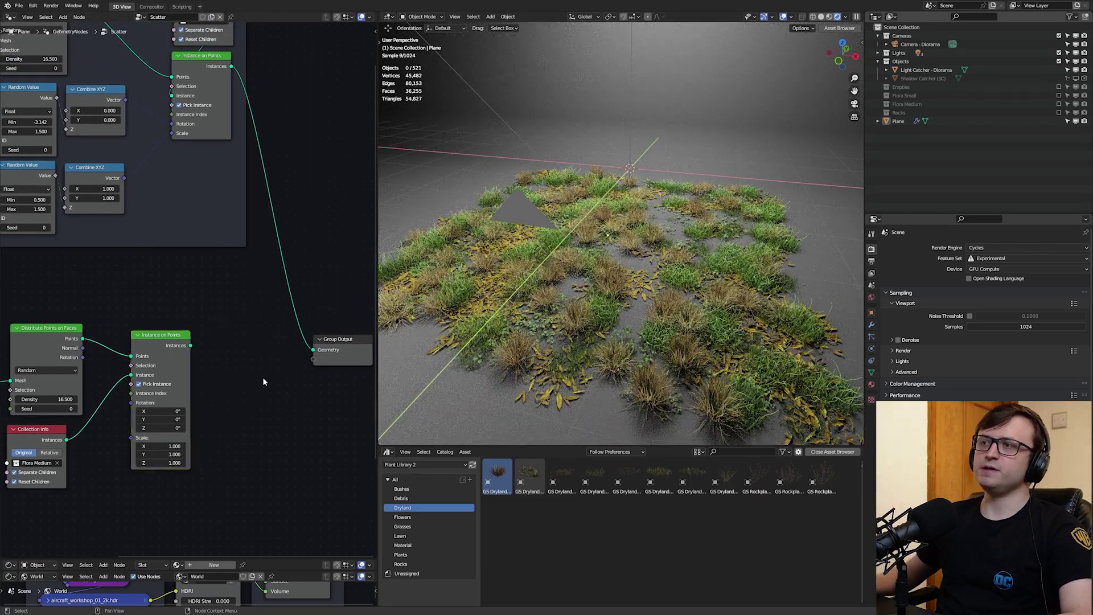
Insert a Join Geometry node before Group Output and connect the Flora Medium instances to it alongside Flora Small.
middle_click_drag(262, 382, 232, 338)
key("shift+a")
type("joi")
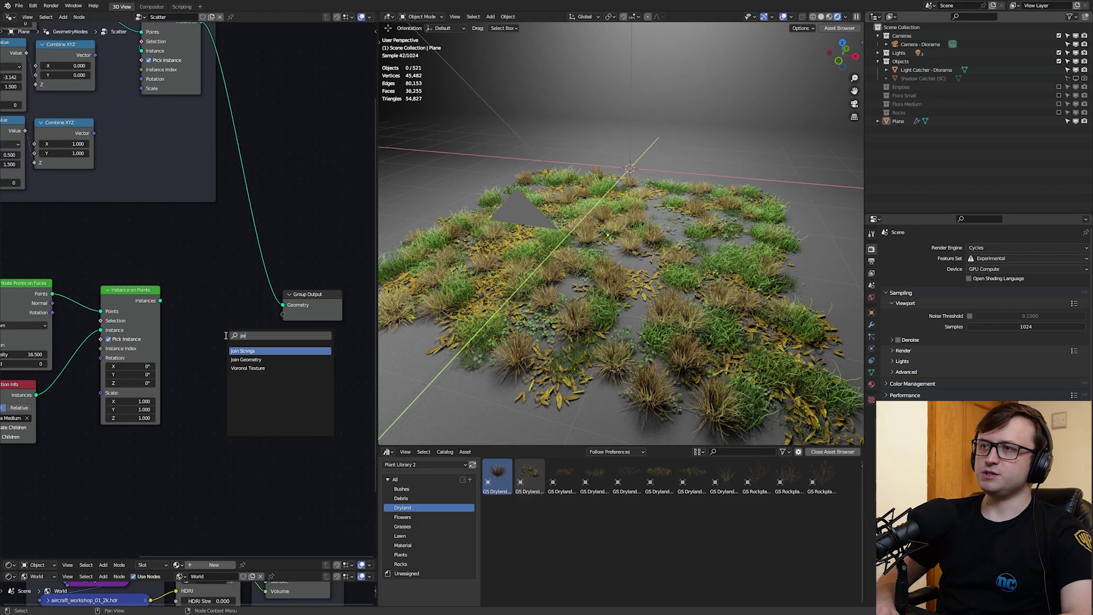
left_click(246, 360)
left_click(230, 330)
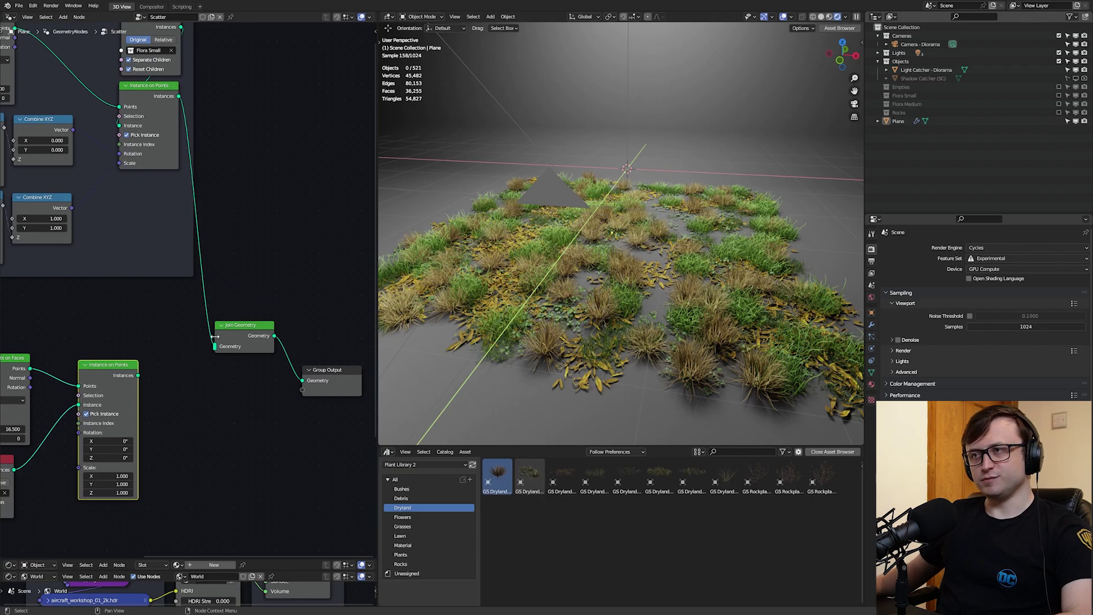
middle_click_drag(215, 339, 217, 310)
scroll(216, 310, "up", 1)
left_click_drag(134, 349, 217, 321)
middle_click_drag(192, 443, 303, 409)
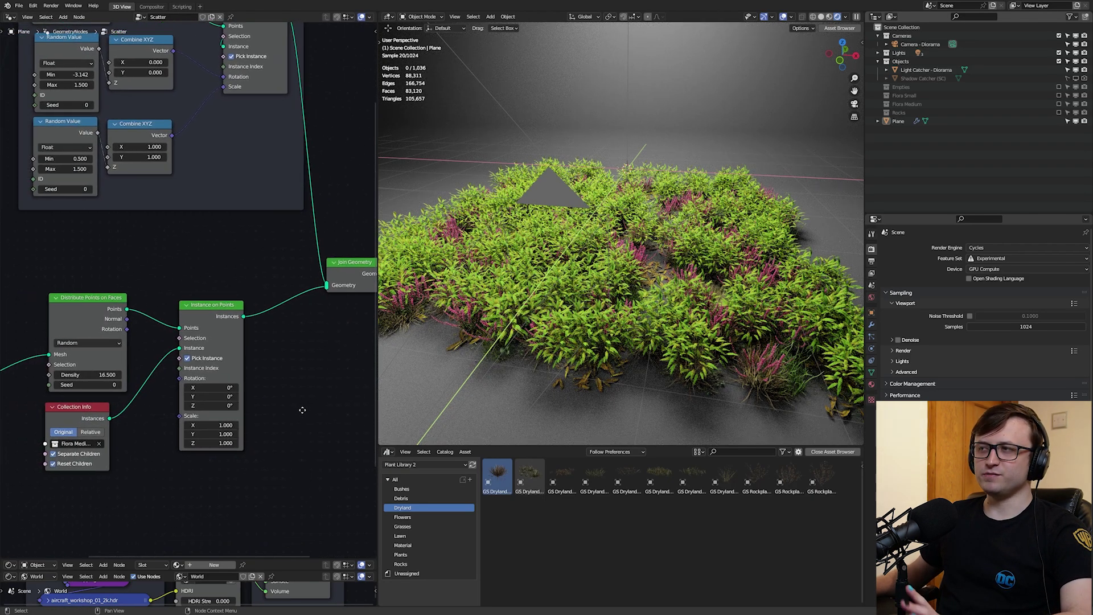
Set the Flora Medium Distribute Points on Faces density to 1.300.
middle_click_drag(159, 424, 189, 404)
middle_click_drag(169, 329, 186, 350)
left_click_drag(134, 317, 122, 309)
scroll(132, 322, "up", 2)
middle_click_drag(142, 383, 173, 341)
left_click_drag(174, 341, 108, 340)
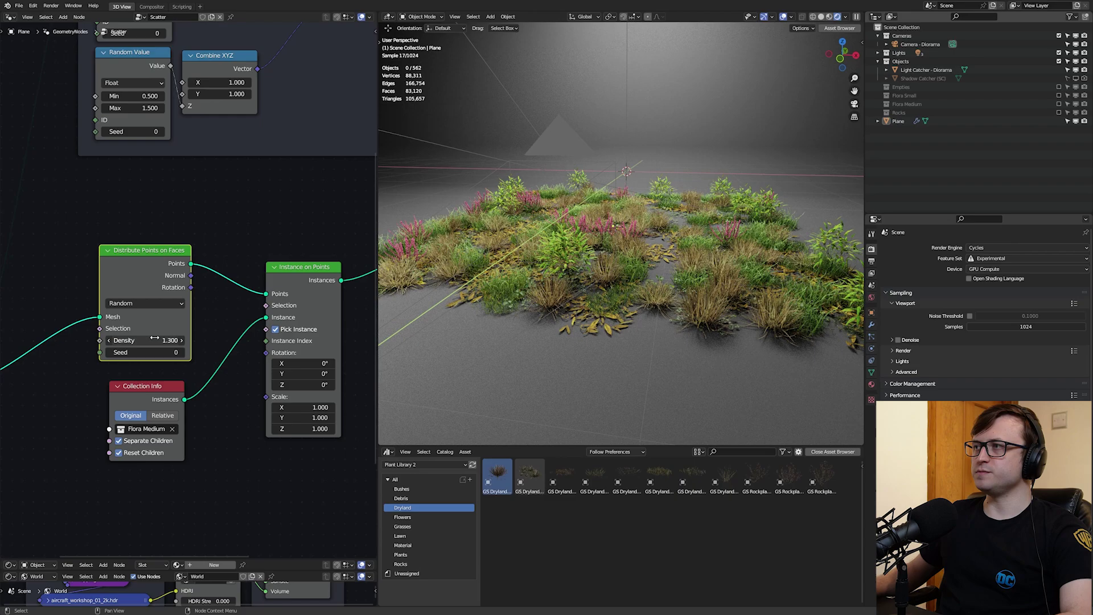
middle_click_drag(612, 308, 614, 312)
scroll(615, 310, "up", 4)
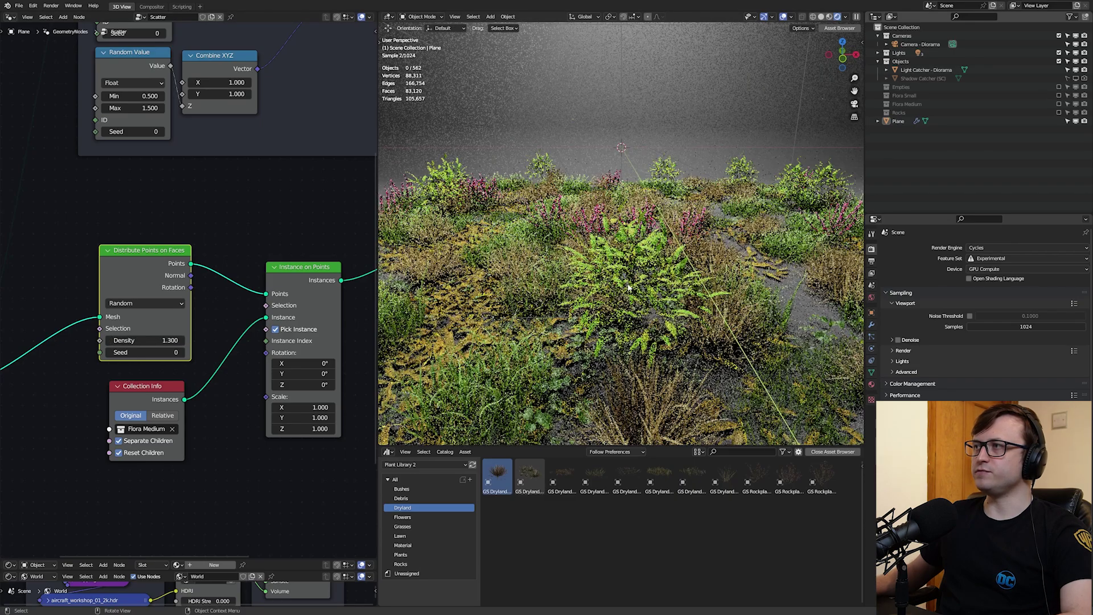
scroll(579, 281, "down", 4)
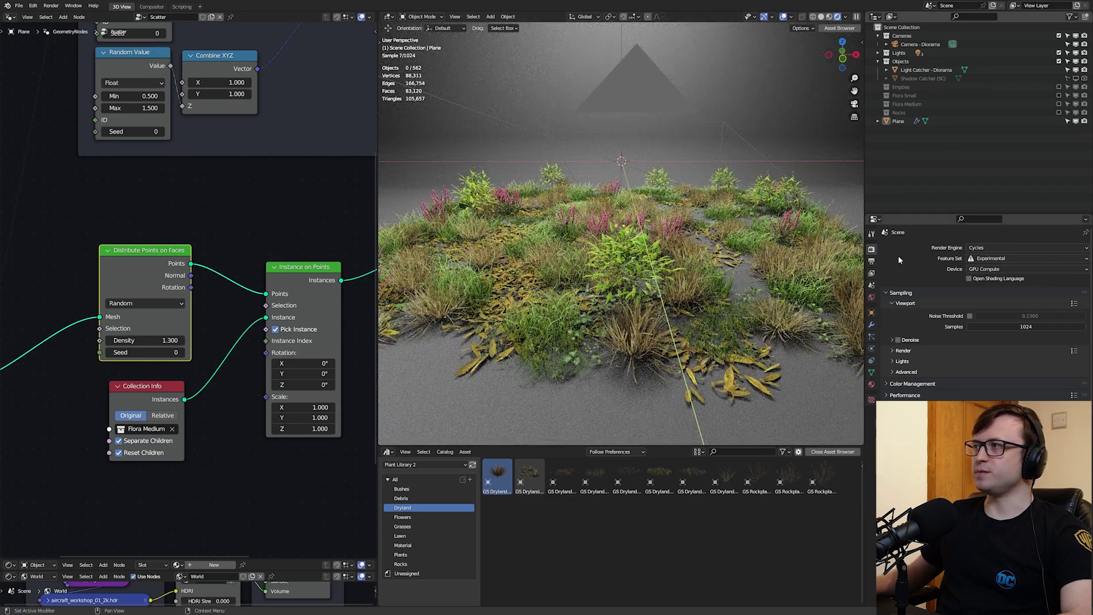
Enable render denoising for the Cycles scene.
left_click(898, 340)
middle_click_drag(561, 365, 614, 312)
scroll(614, 312, "up", 5)
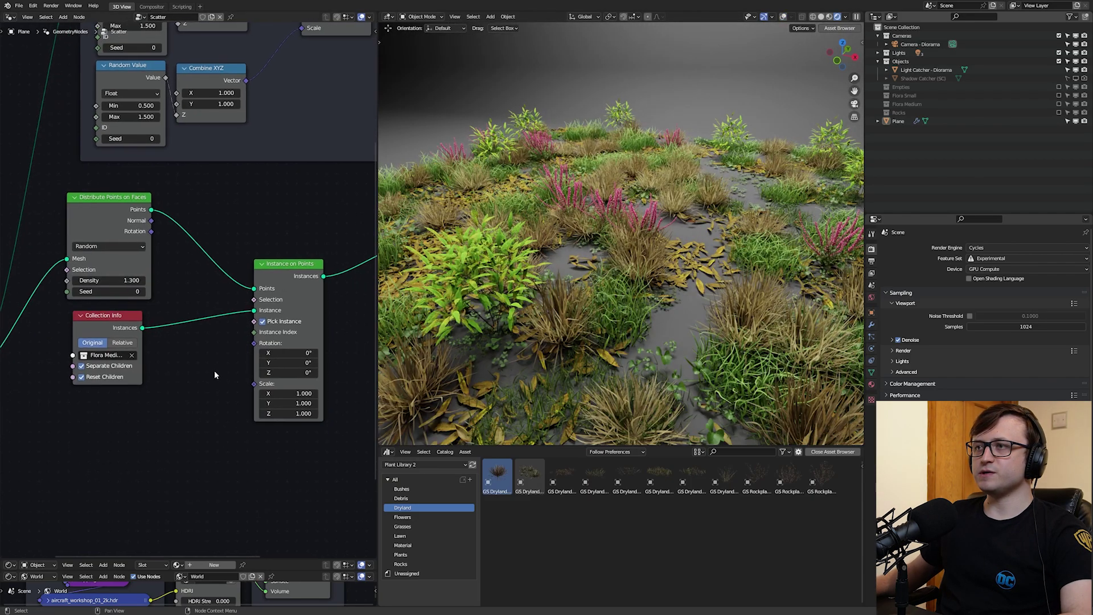
scroll(214, 374, "up", 1)
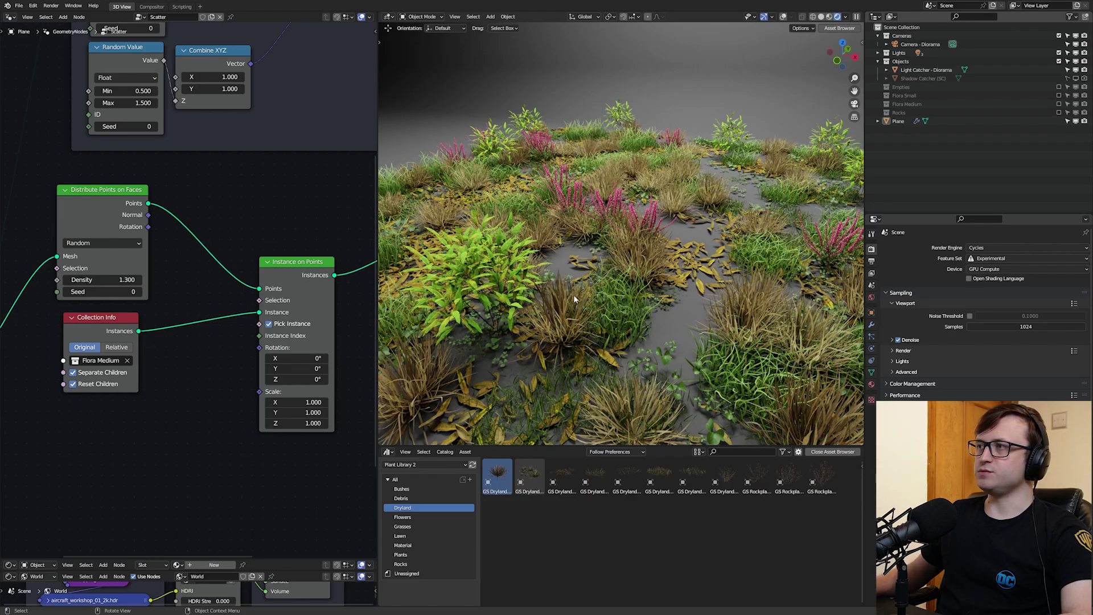
Copy the two Random Value and Combine XYZ pairs from Flora Small and place them below the Flora Medium Collection Info.
scroll(213, 323, "down", 3)
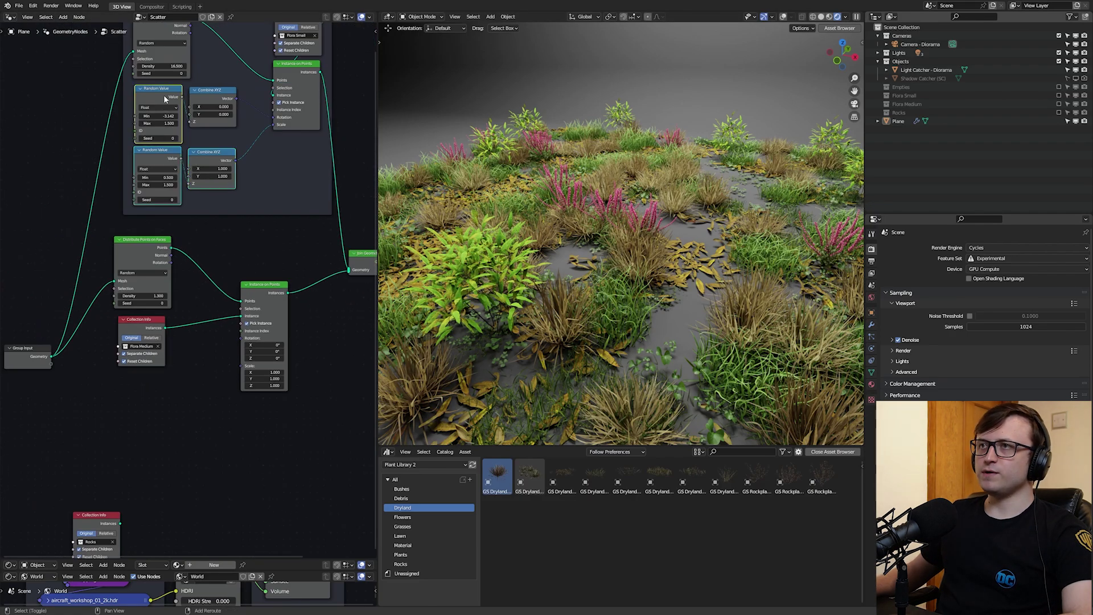
key("ctrl+v")
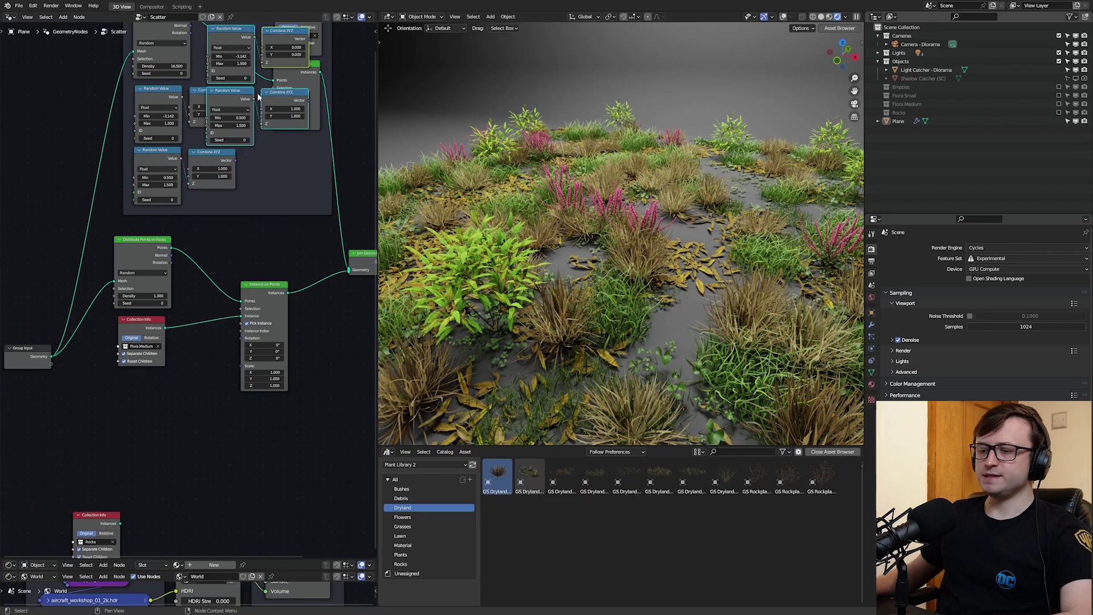
key("g")
left_click(167, 445)
middle_click_drag(120, 469, 138, 380)
left_click(251, 262)
scroll(251, 262, "up", 6)
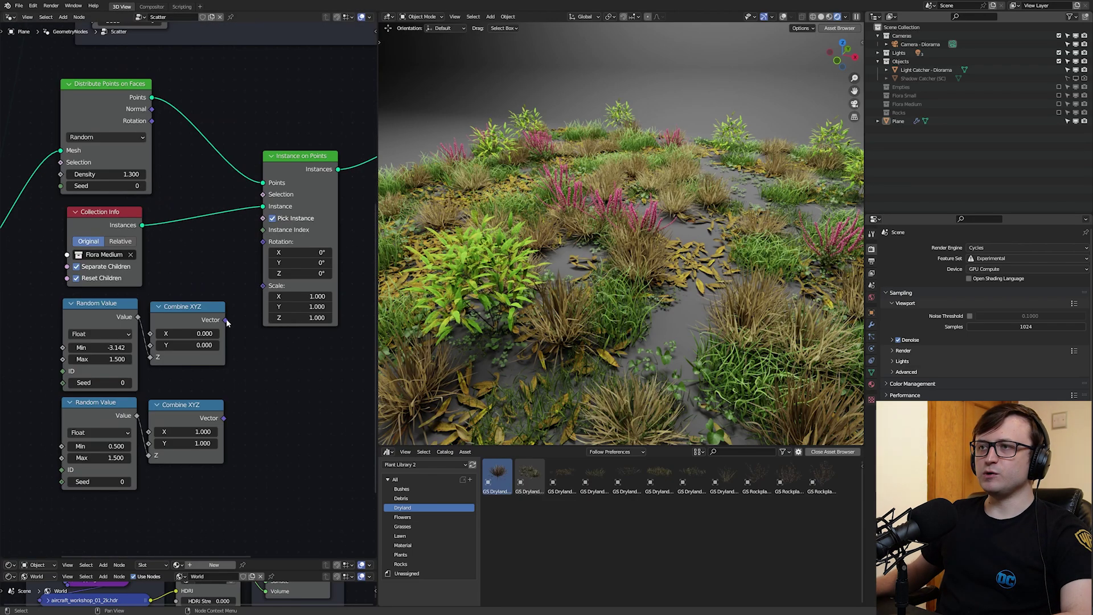
Connect the copied Combine XYZ nodes to the Flora Medium instances' Rotation and Scale, and set the random scale minimum to 0.480.
left_click_drag(226, 319, 263, 242)
left_click_drag(223, 418, 263, 254)
middle_click_drag(549, 324, 558, 300)
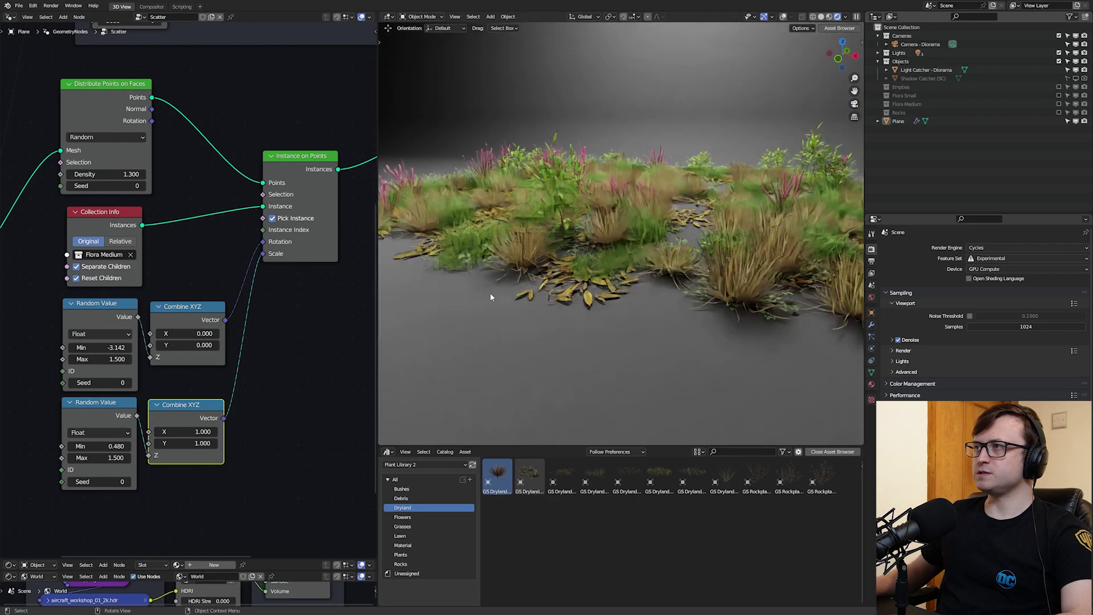
middle_click_drag(513, 282, 553, 288)
scroll(552, 288, "up", 3)
mouse_move(100, 446)
left_mouse_down()
mouse_move(116, 446)
mouse_move(100, 447)
left_mouse_up()
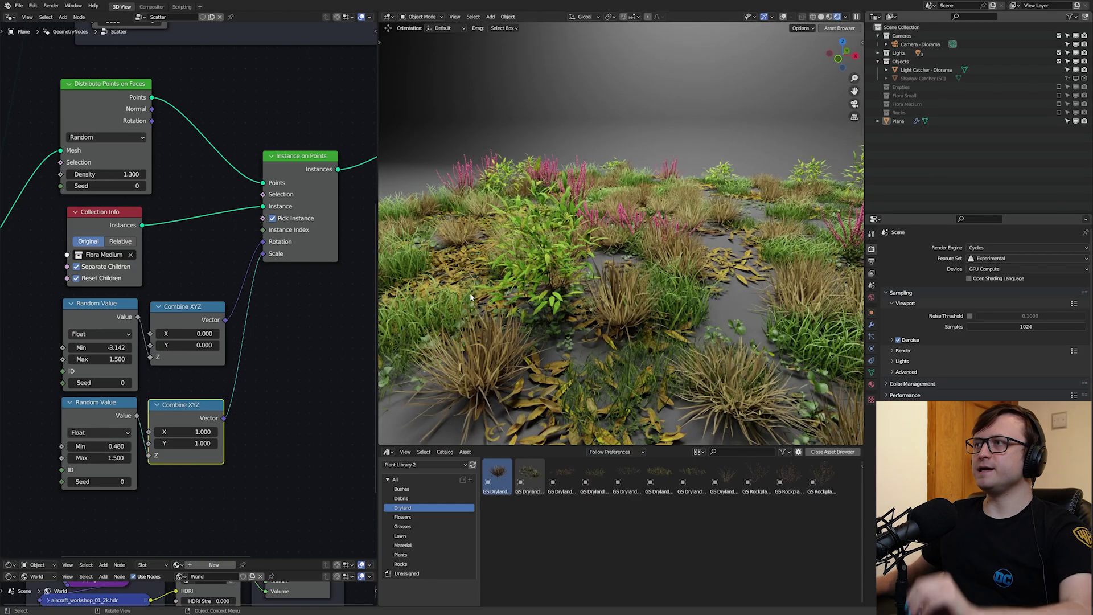
Include the Flora Medium collection in the view layer and frame GS Autumn bush full 01 in the viewport.
middle_click_drag(489, 280, 467, 244)
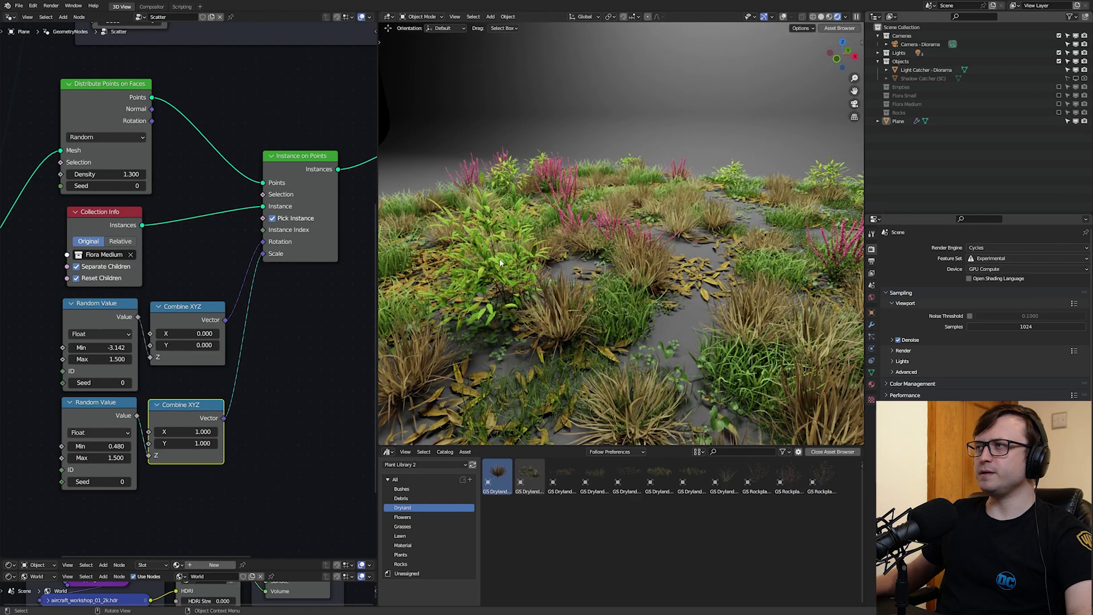
middle_click_drag(570, 182, 565, 214)
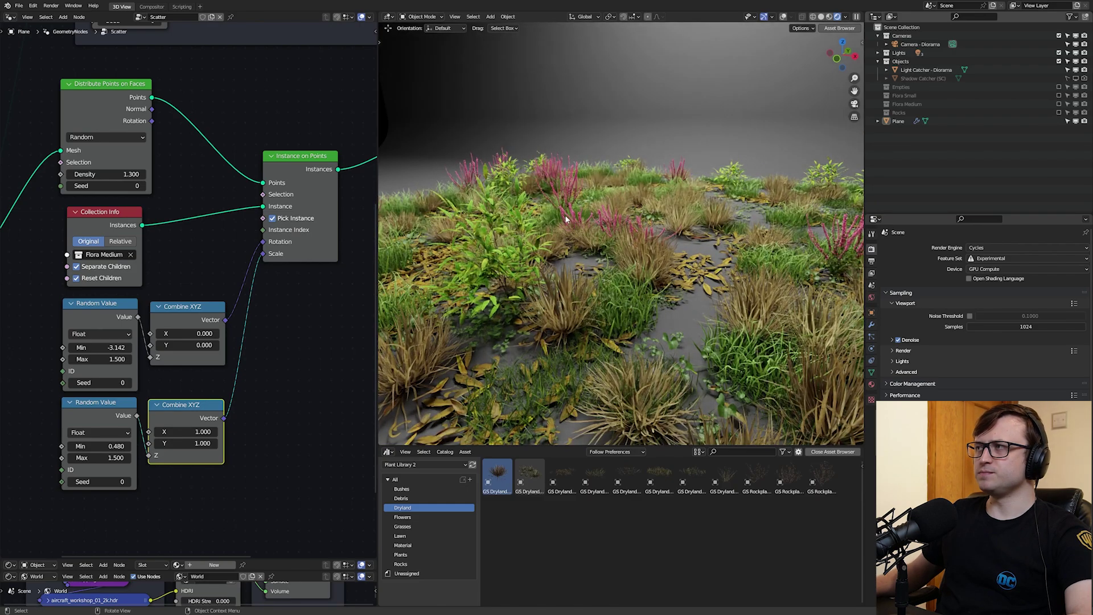
scroll(599, 234, "up", 2)
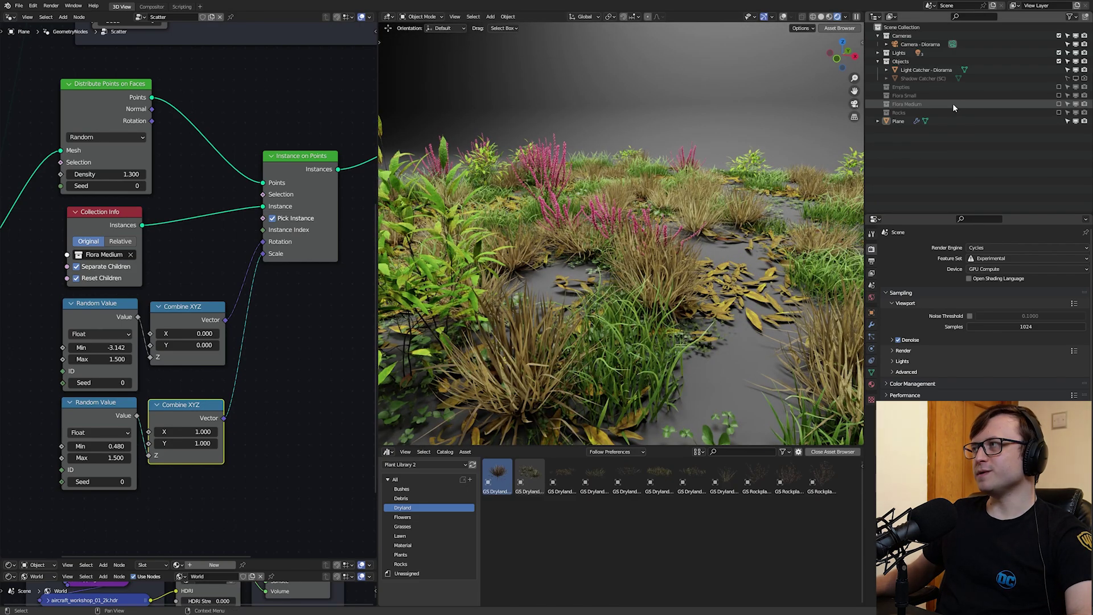
left_click(1059, 104)
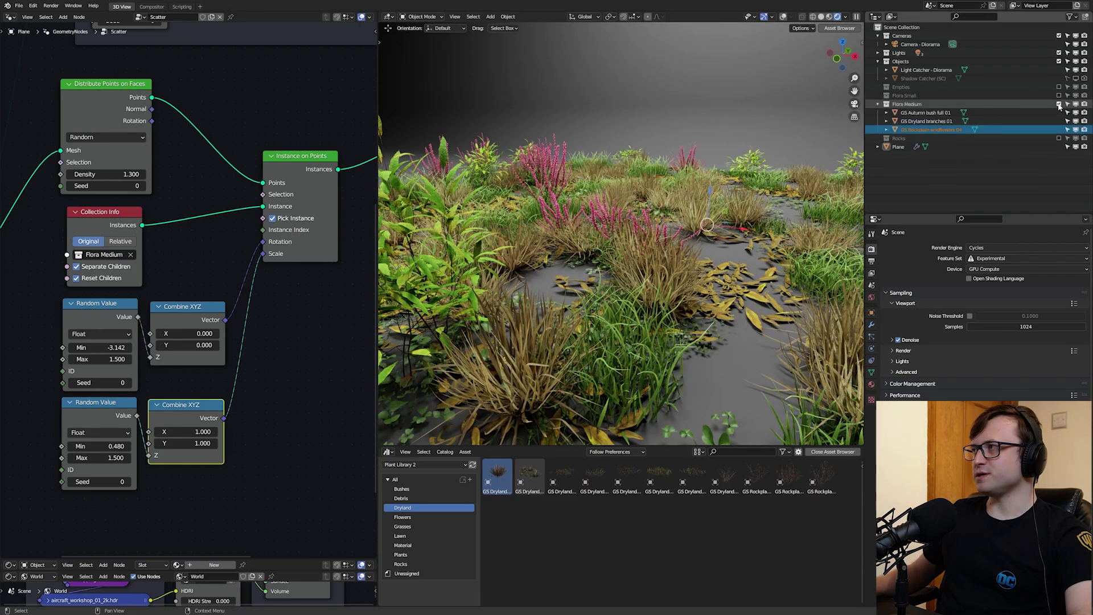
left_click(927, 121)
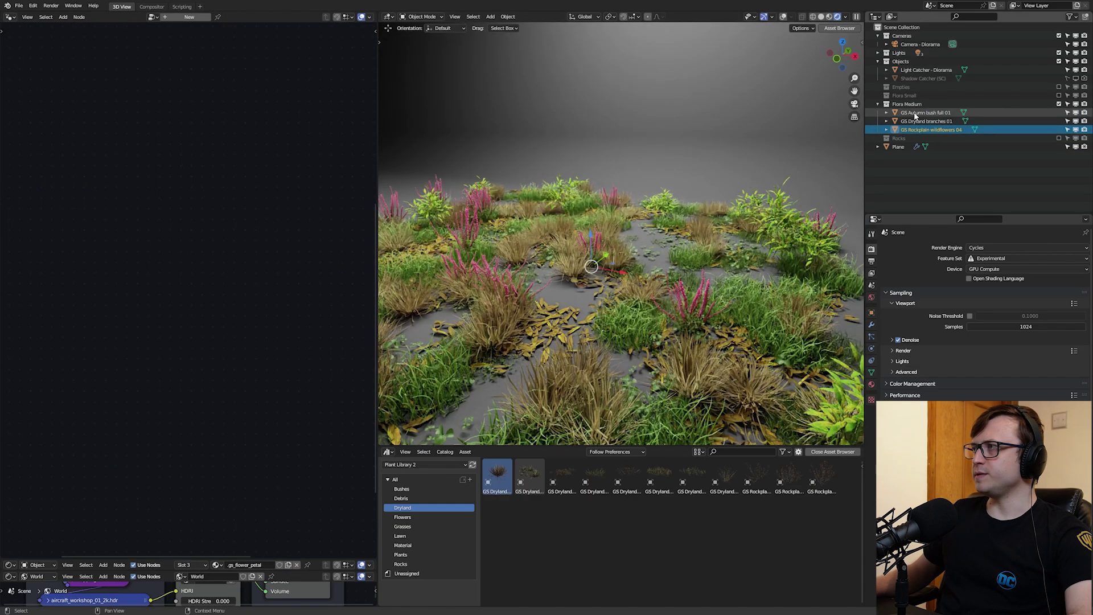
left_click(915, 113, "shift")
key("KP_Decimal")
mouse_move(586, 275)
middle_mouse_down()
mouse_move(636, 252)
mouse_move(579, 286)
middle_mouse_up()
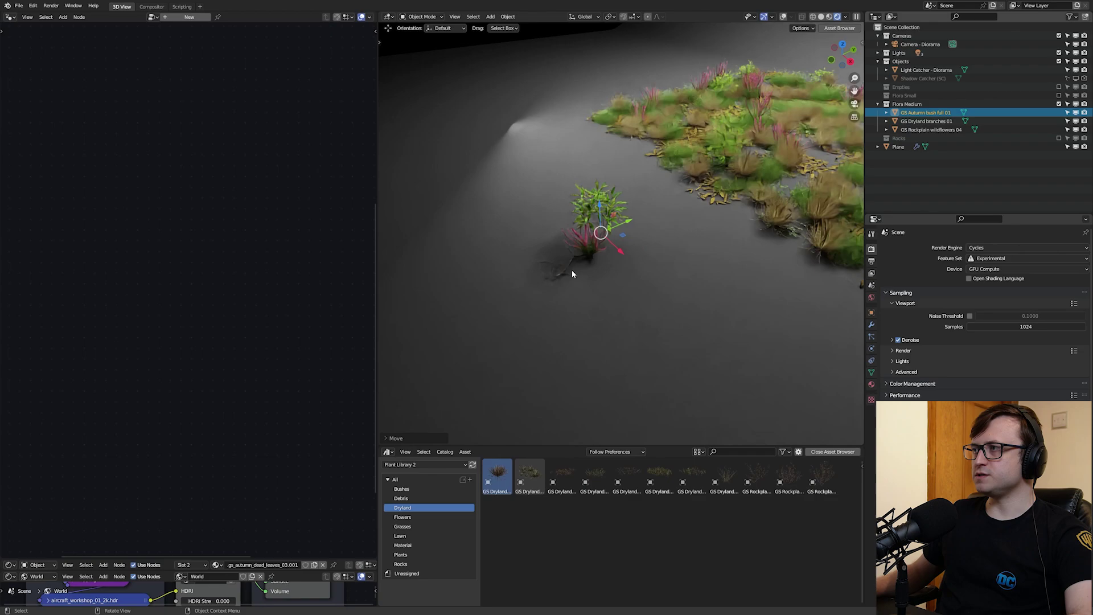
scroll(573, 268, "up", 5)
middle_click_drag(575, 258, 727, 227)
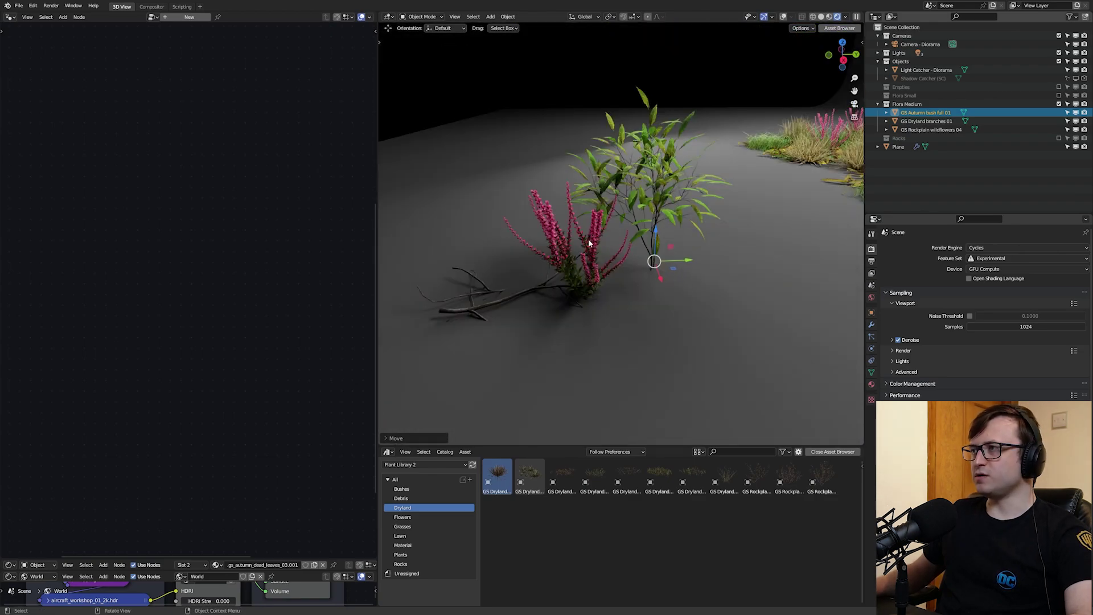
Scale GS Autumn bush full 01 down uniformly to roughly half its size and apply the transform.
left_click(592, 263)
left_click(653, 251)
middle_click_drag(759, 297, 756, 292)
key("s")
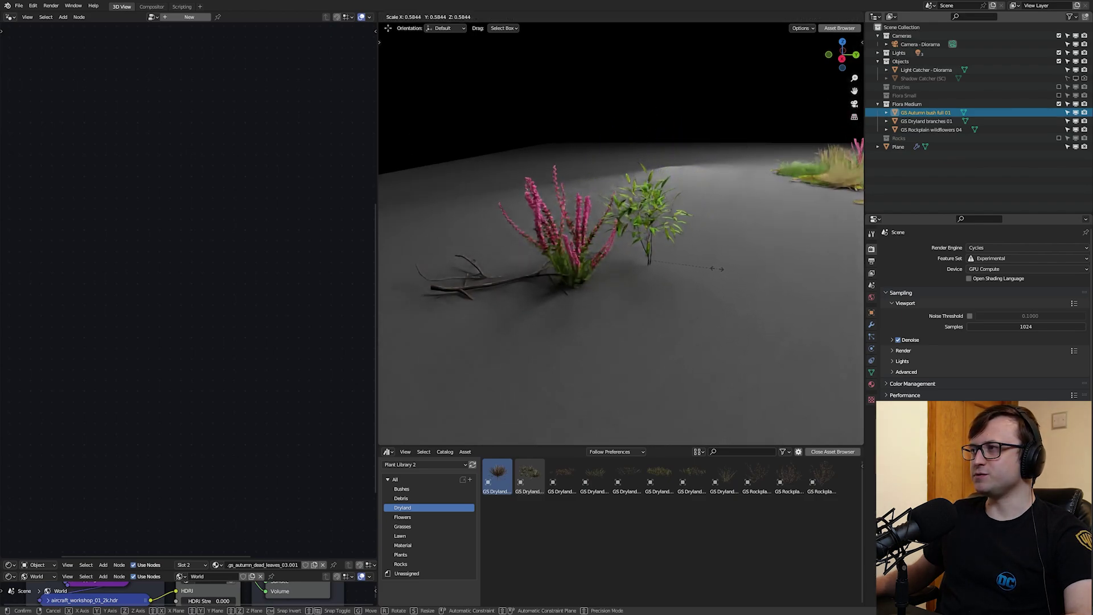
left_click(678, 260)
key("ctrl+a")
left_click(735, 239)
Check the scattered plants through the scene camera and exclude the Flora Medium collection from the view layer.
middle_click_drag(748, 254, 665, 211)
scroll(666, 247, "up", 3)
scroll(651, 256, "down", 2)
scroll(778, 261, "down", 1)
key("KP_0")
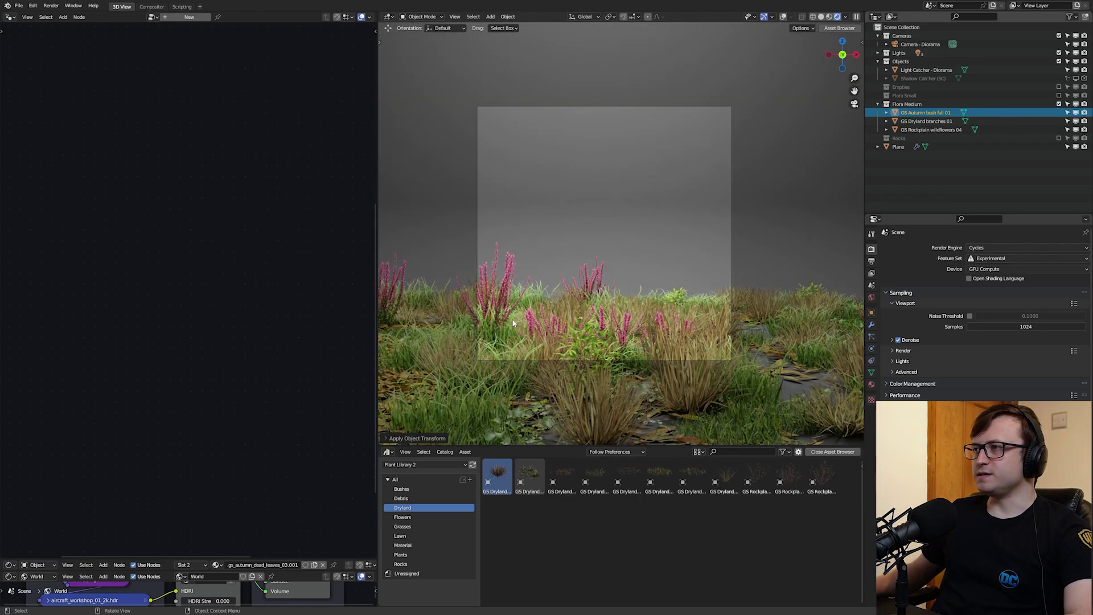
scroll(677, 307, "up", 2)
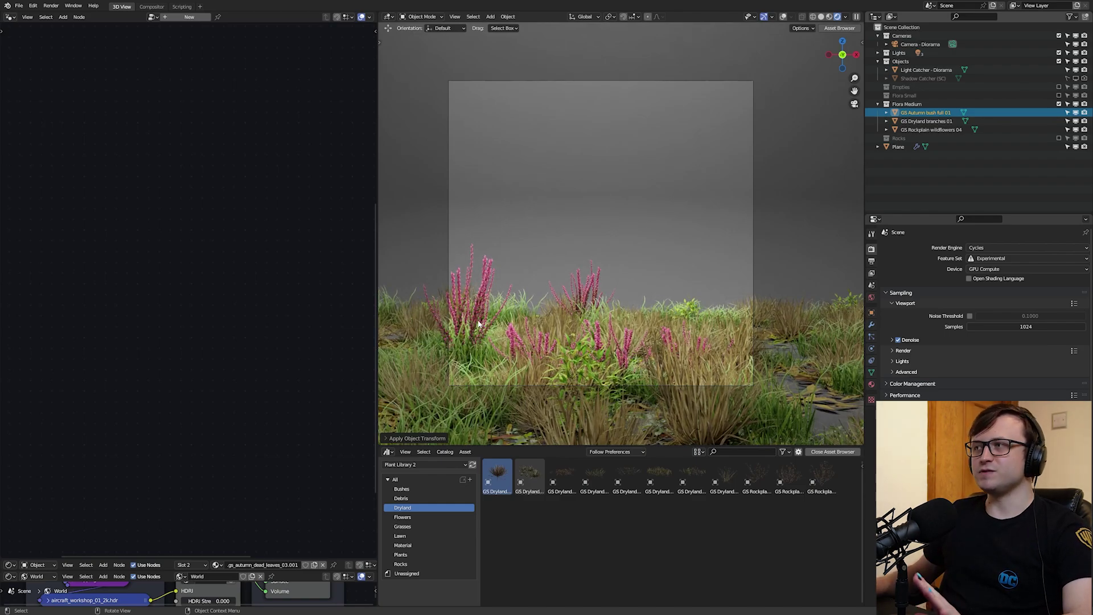
middle_click_drag(666, 300, 640, 316)
left_click(1059, 104)
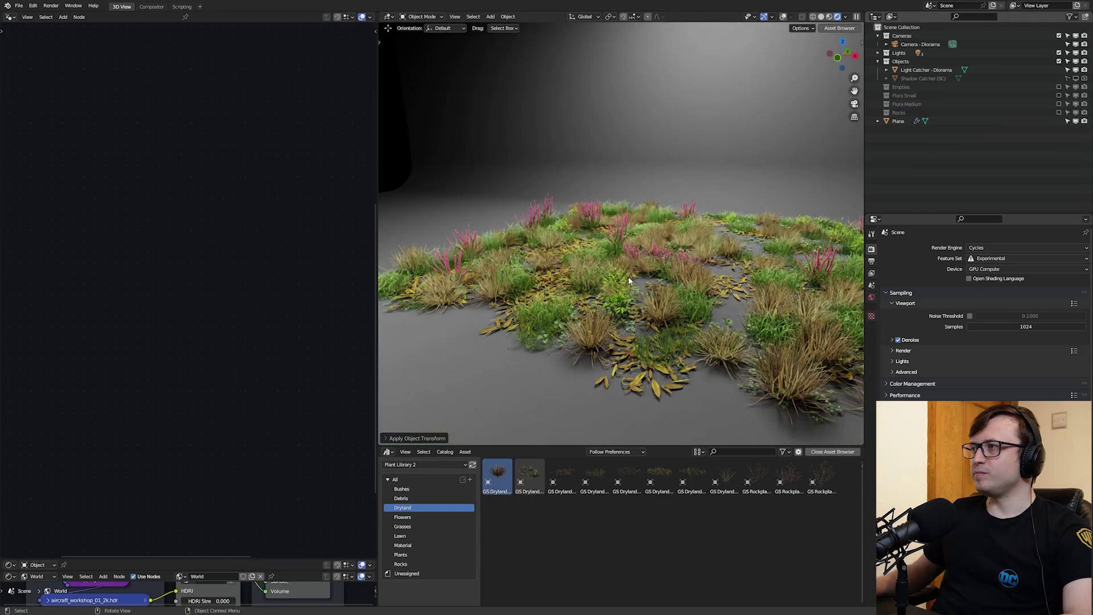
scroll(638, 258, "up", 3)
Set the Flora Medium random scale minimum to 1.180 on the plane's scatter nodes and save the file.
left_click(642, 253)
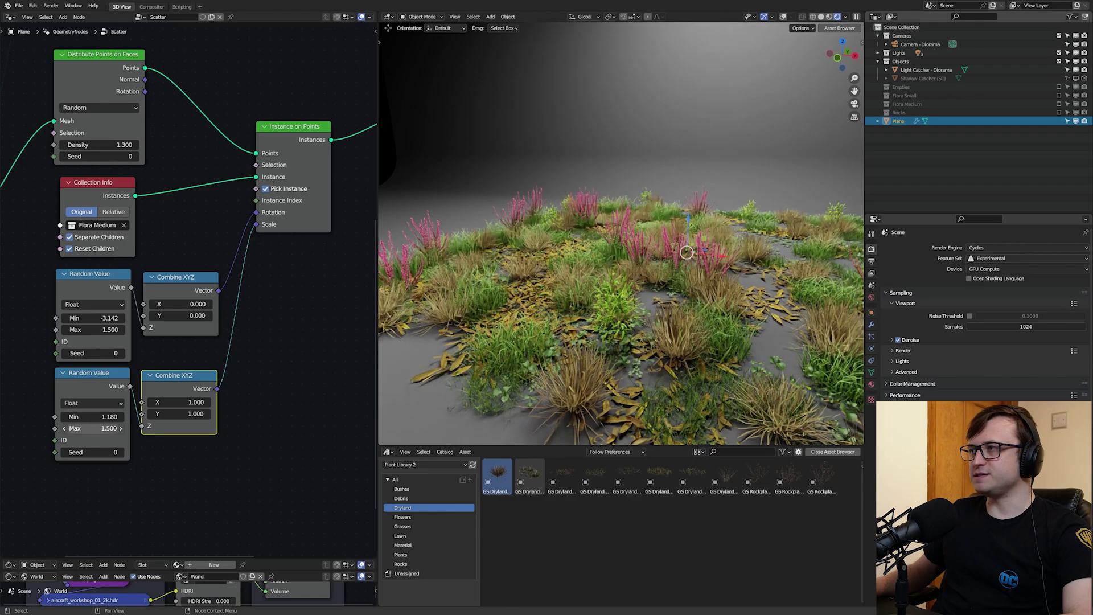
left_click_drag(94, 428, 114, 428)
key("ctrl+z")
middle_click_drag(700, 226, 698, 244)
key("alt+a")
Duplicate the Flora Small frame around the Flora Medium scatter nodes and label it Flora Medium.
scroll(199, 239, "down", 5)
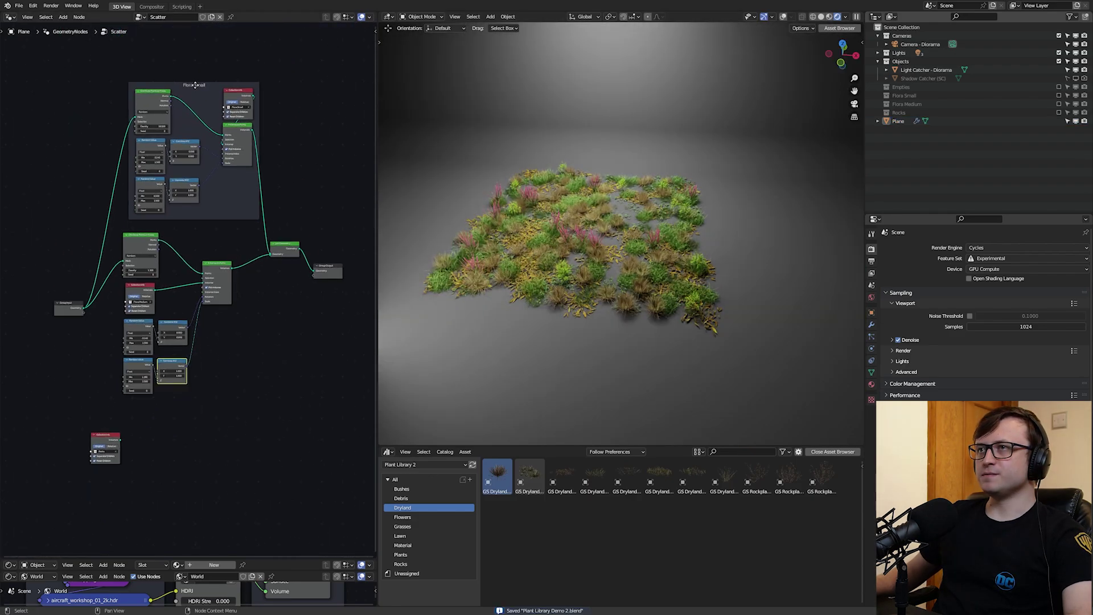
left_click(195, 85)
key("shift+d")
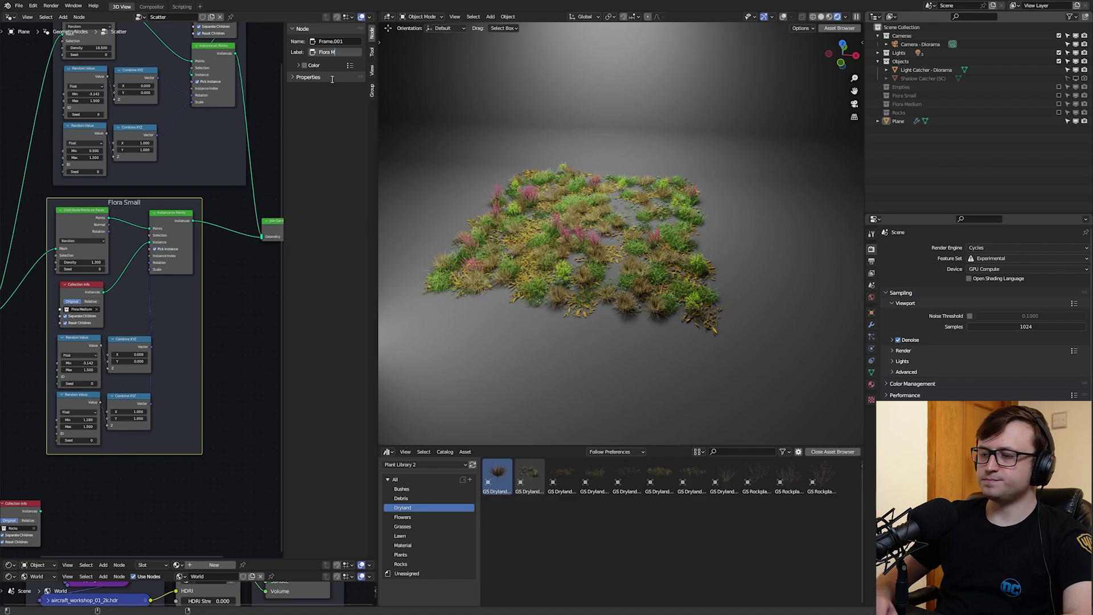
key("Return")
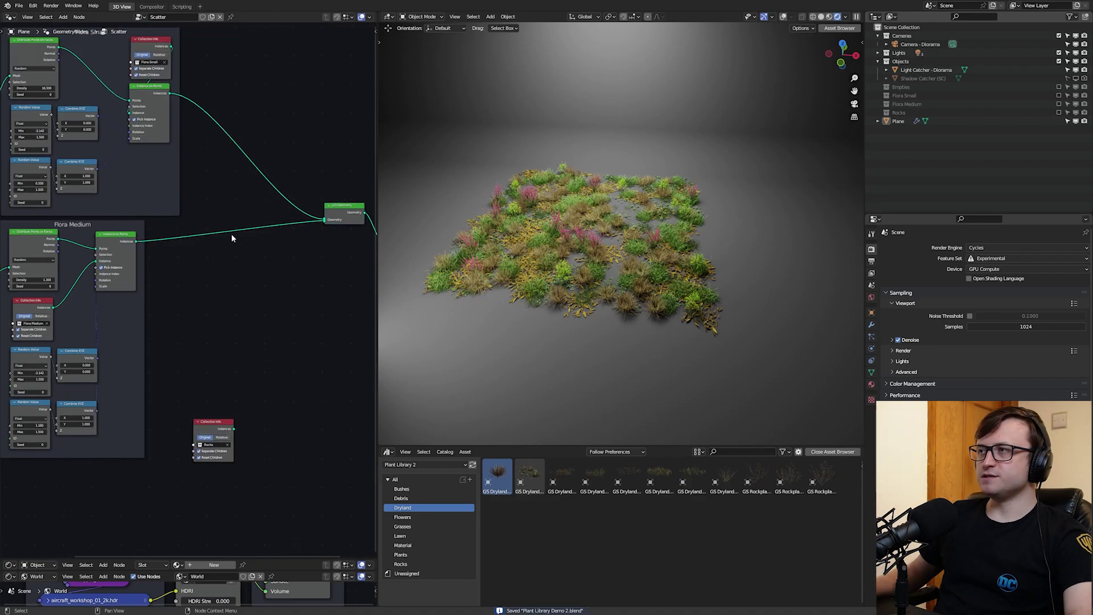
Duplicate the Flora Medium scatter nodes, without their Collection Info, and place the copies around the Rocks Collection Info node.
middle_click_drag(193, 299, 254, 349)
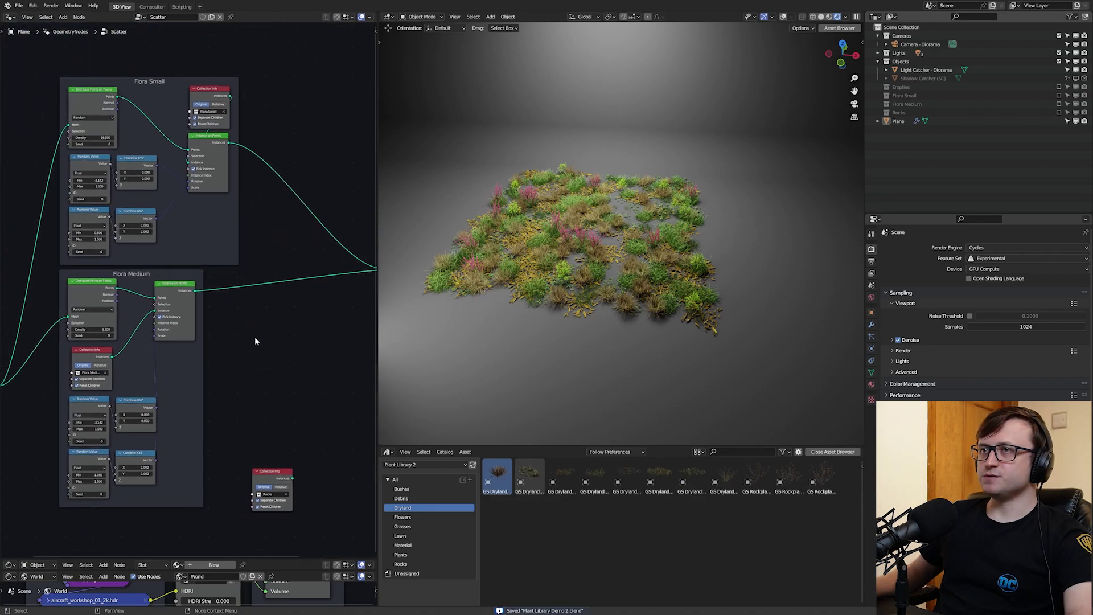
left_click_drag(283, 478, 274, 421)
left_click(106, 285)
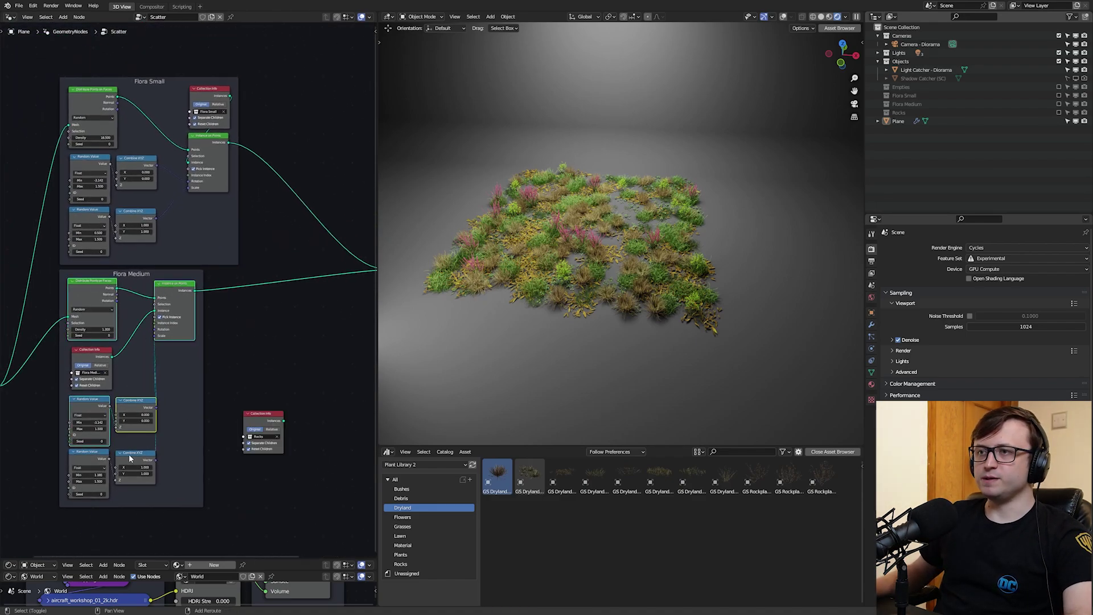
key("shift+d")
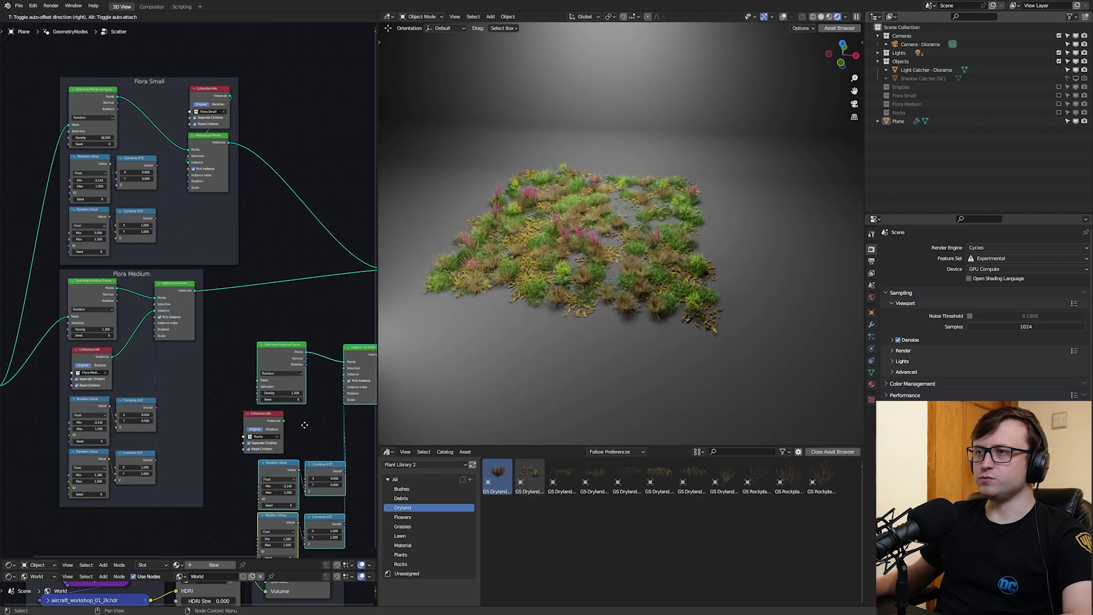
left_click(305, 422)
Wire the input geometry and the Rocks collection into the duplicated scatter nodes, and connect their instances to Join Geometry.
key("Home")
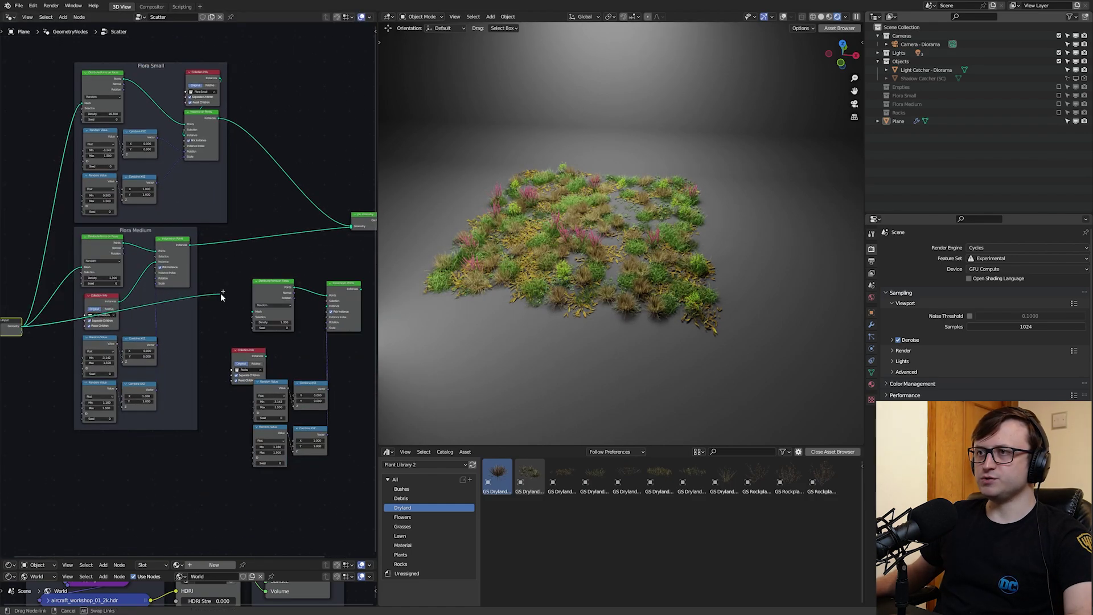
scroll(274, 342, "up", 3)
left_click_drag(227, 361, 233, 360)
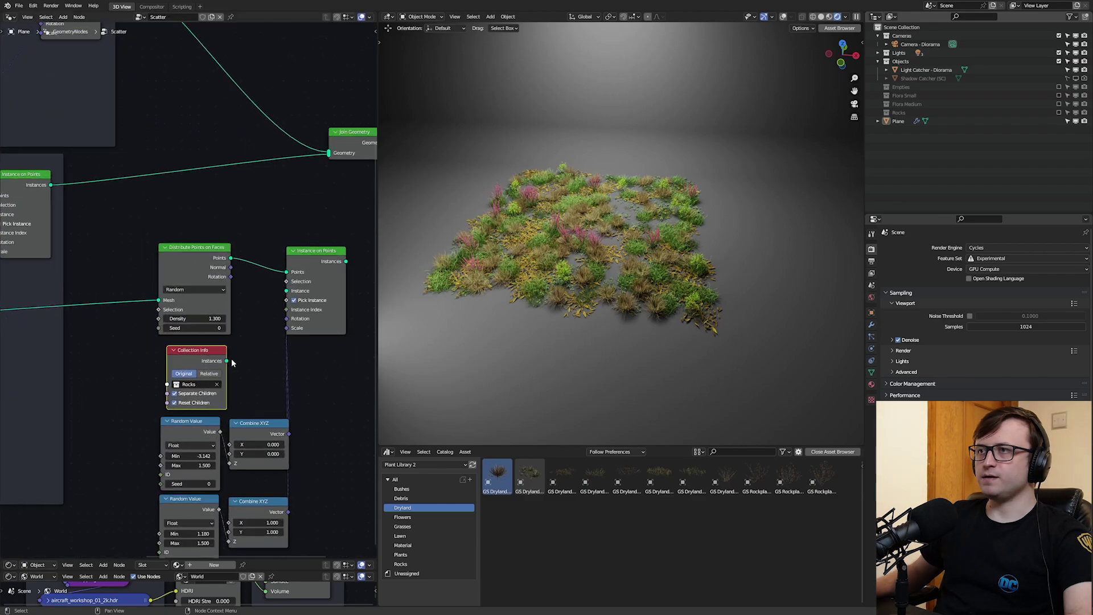
middle_click_drag(252, 374, 201, 372)
mouse_move(276, 256)
left_mouse_down()
mouse_move(319, 296)
mouse_move(273, 258)
left_mouse_up()
middle_click_drag(295, 265, 269, 298)
left_click_drag(269, 294, 252, 185)
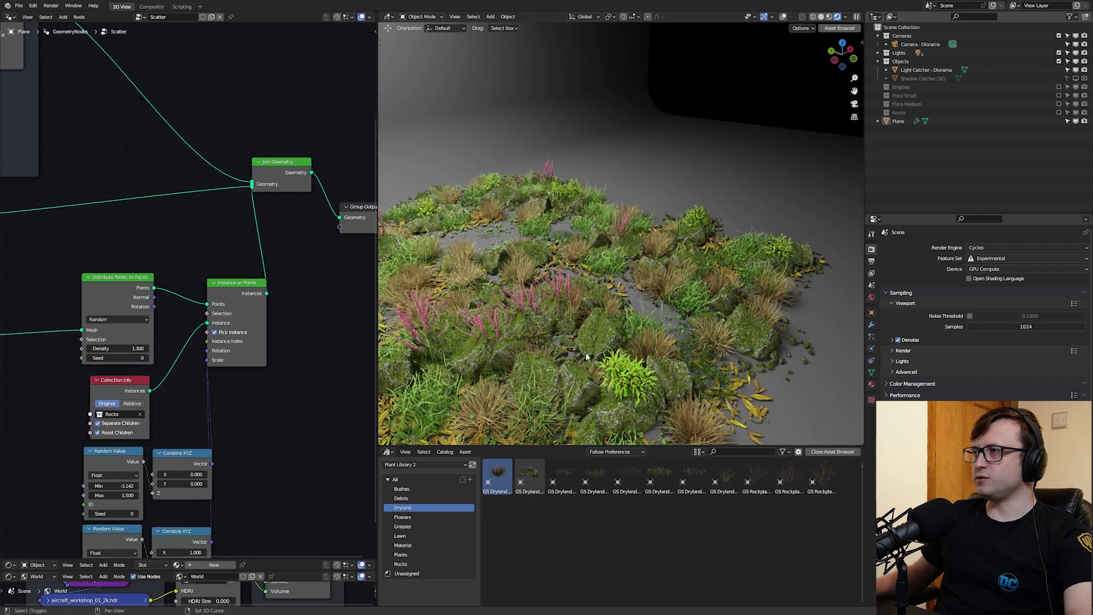
Inspect the scattered rocks up close and set the Flora Small random rotation maximum to 3.142.
middle_click_drag(586, 354, 605, 332, "shift")
middle_click_drag(604, 332, 667, 319)
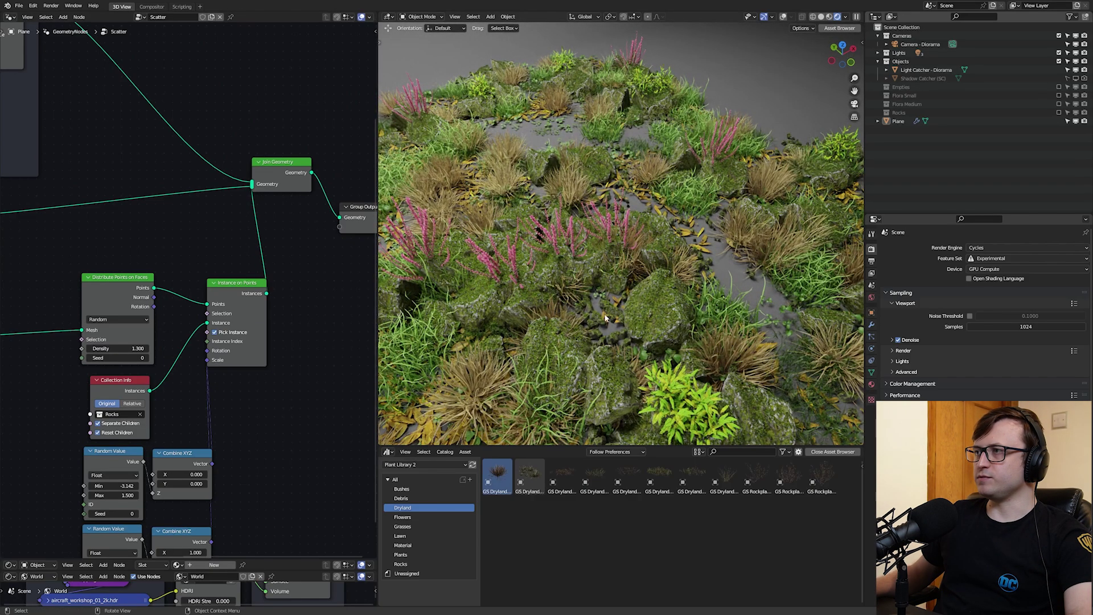
key("KP_0")
scroll(592, 288, "down", 2)
middle_click_drag(583, 265, 533, 311)
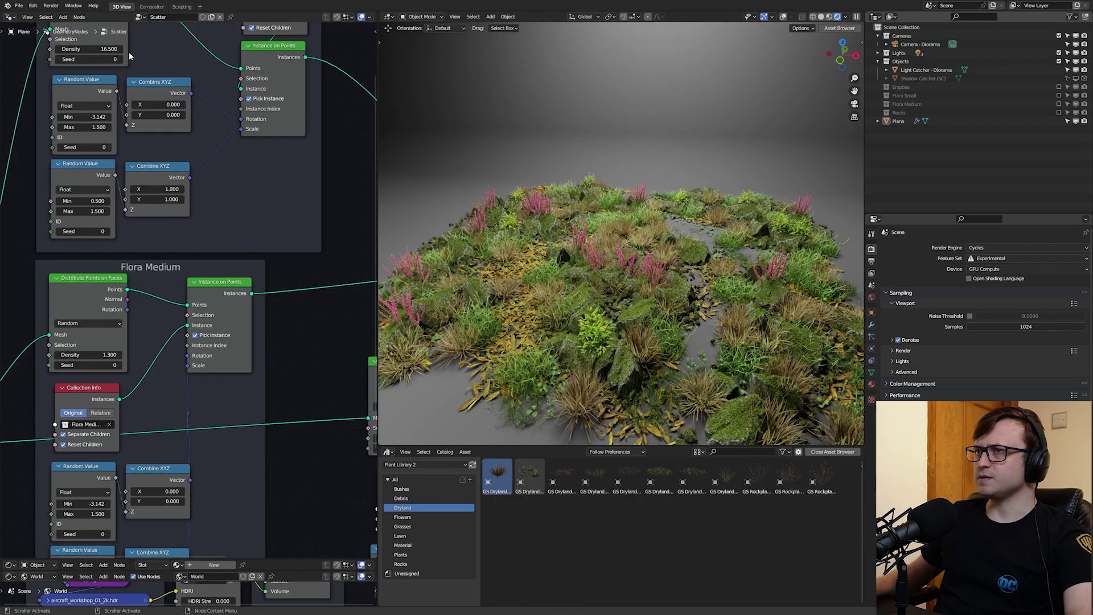
middle_click_drag(139, 143, 247, 250)
scroll(247, 250, "up", 2)
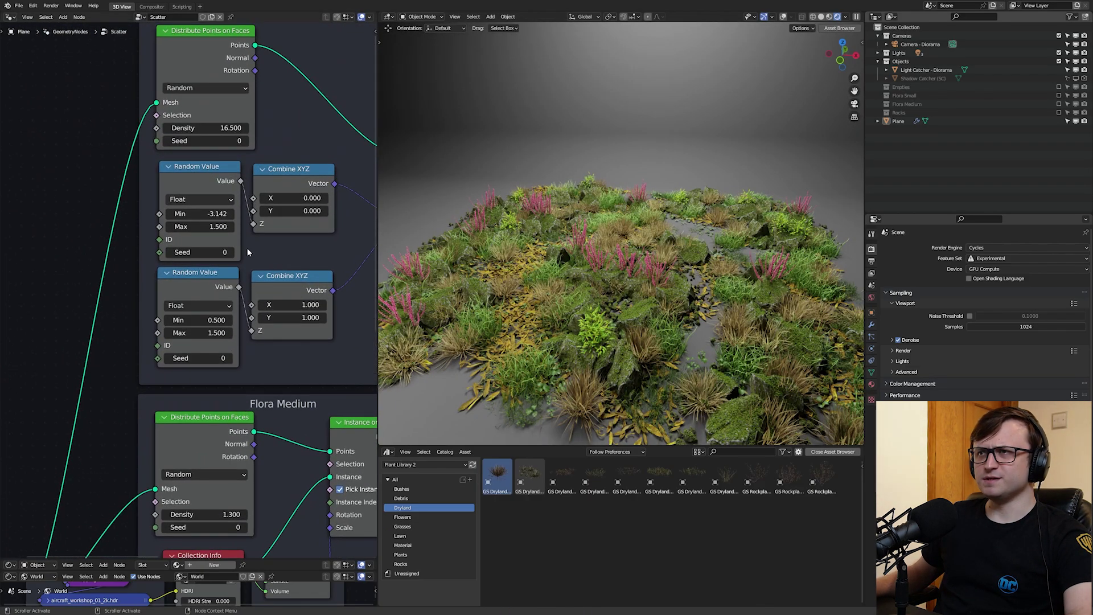
double_click(184, 227)
key("Return")
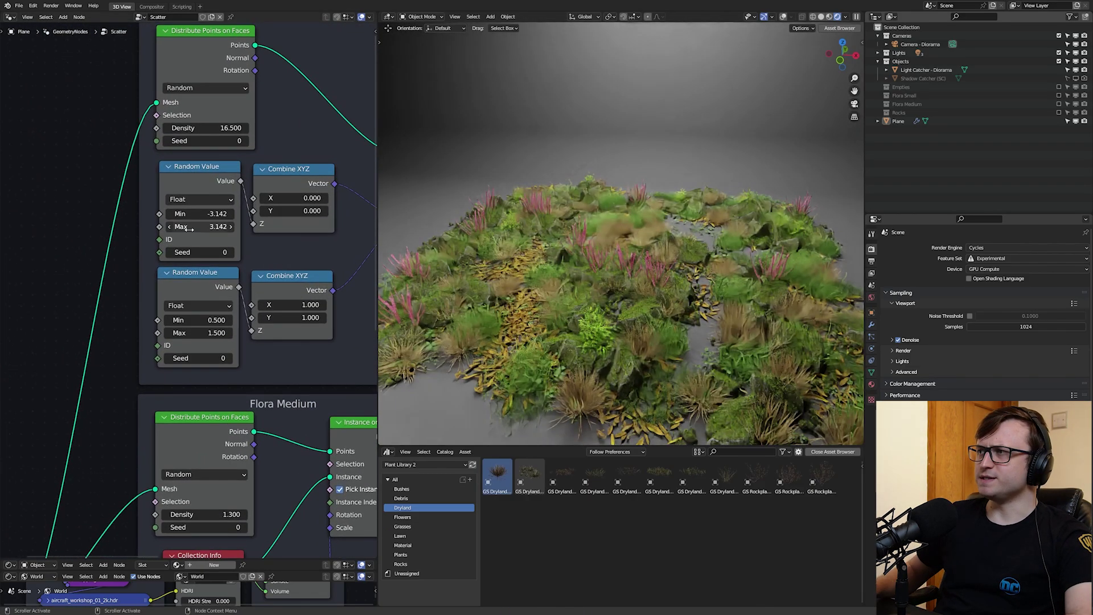
Set the random rotation maximum to 3.142 for both the Flora Medium and rock scatter nodes, and save the file.
scroll(191, 240, "down", 5)
middle_click_drag(190, 240, 163, 267)
scroll(164, 267, "up", 3)
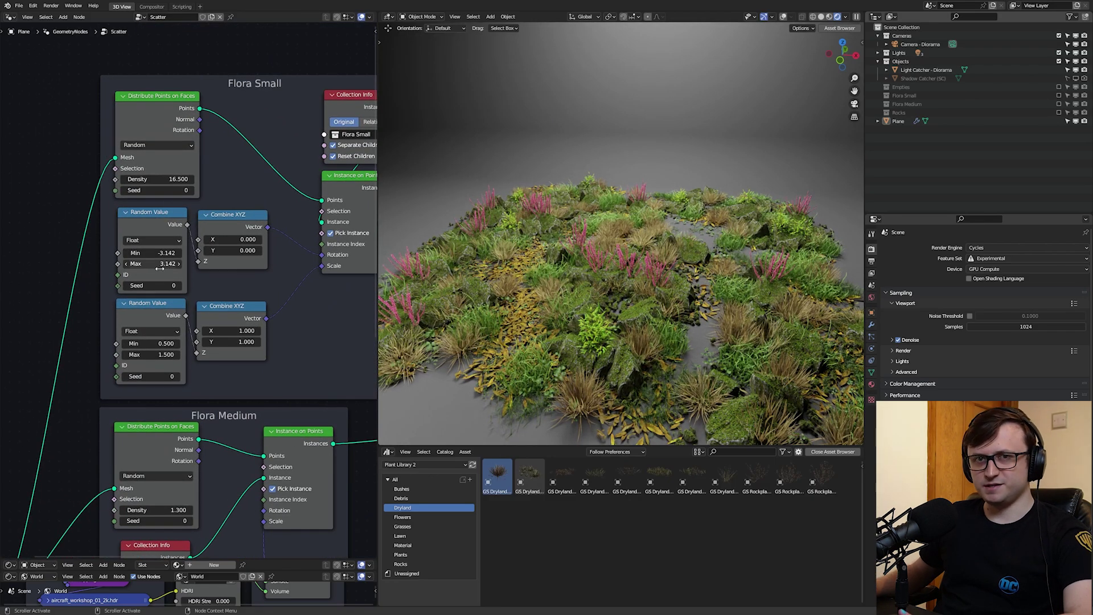
scroll(164, 277, "down", 10, "shift")
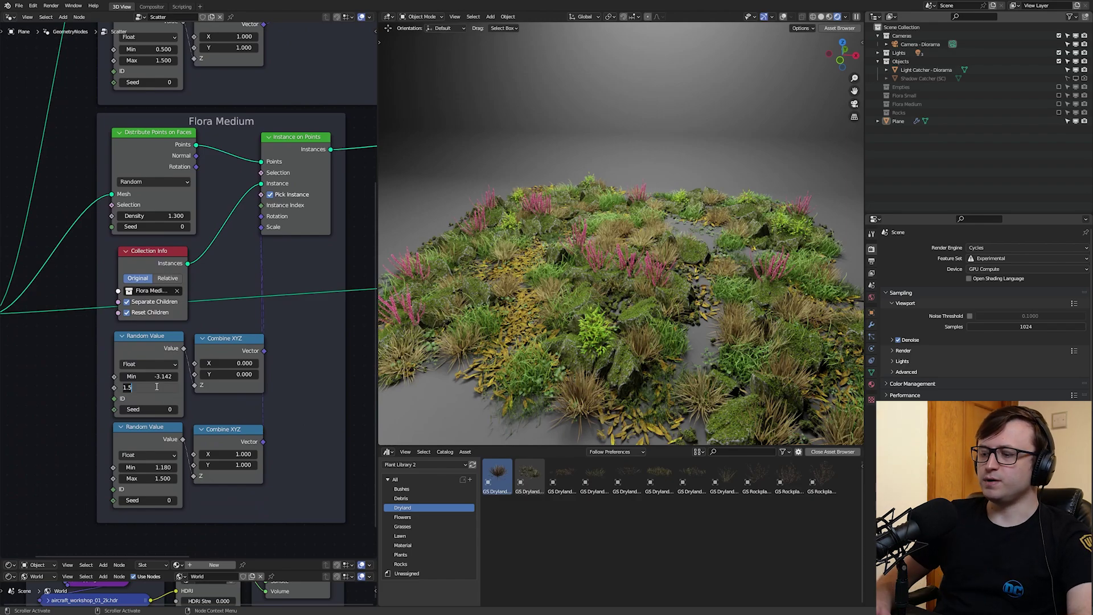
middle_click_drag(316, 429, 97, 324)
middle_click_drag(285, 370, 139, 364)
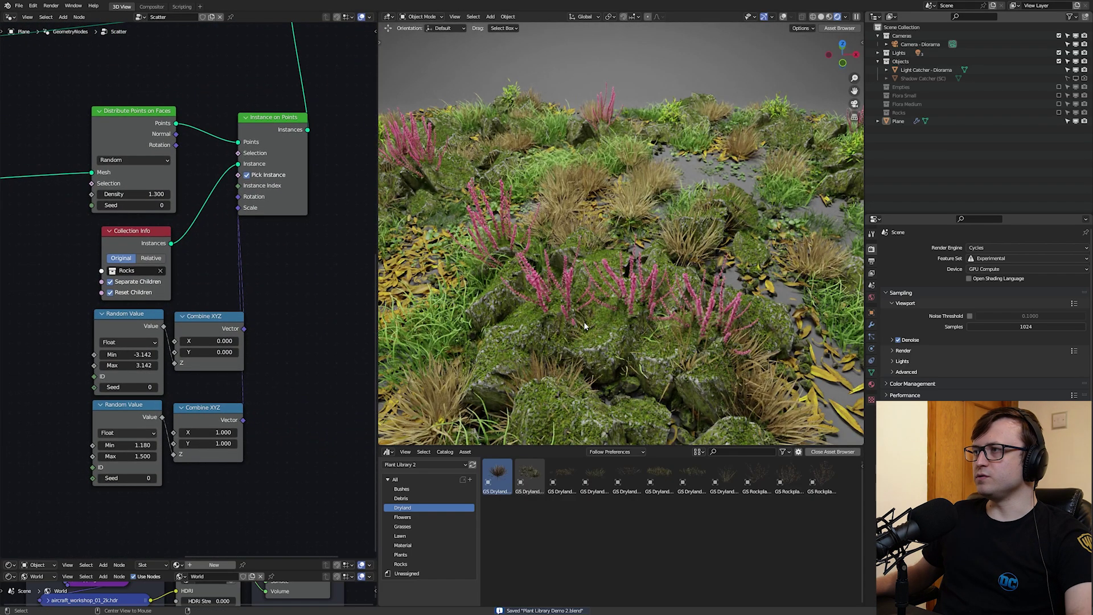
Set the rock distribution's density to 0.740 and its seed to 93.
scroll(585, 326, "up", 4)
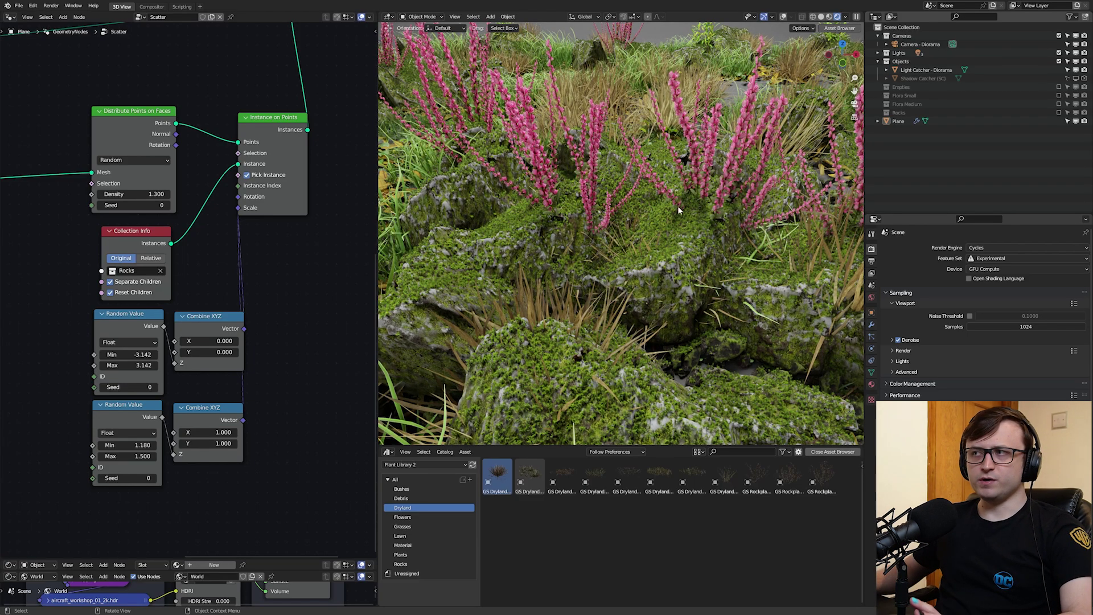
scroll(678, 209, "down", 8)
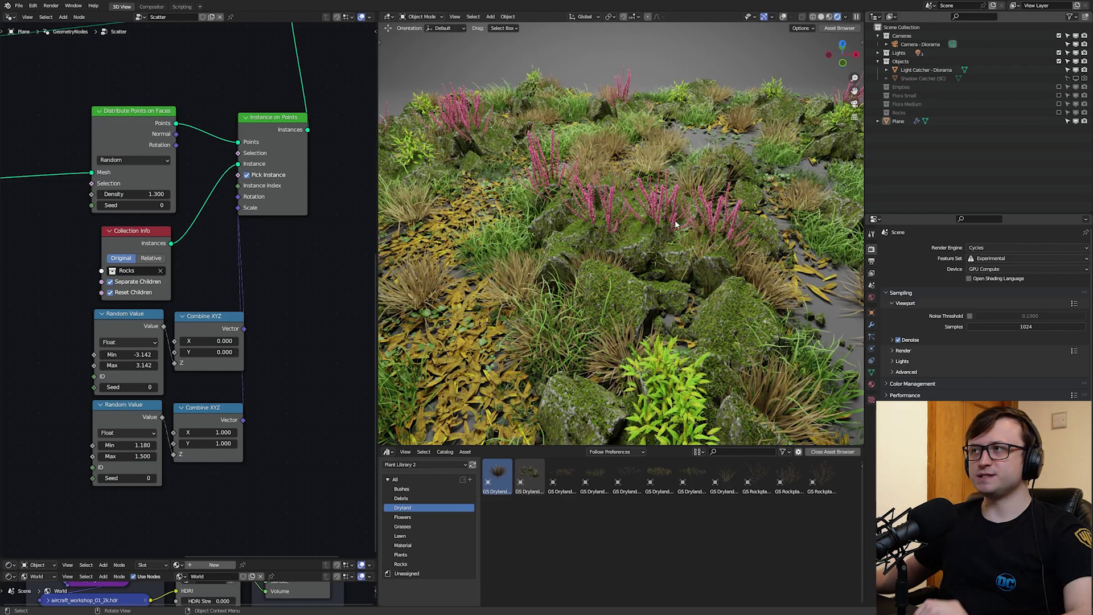
scroll(676, 224, "down", 2)
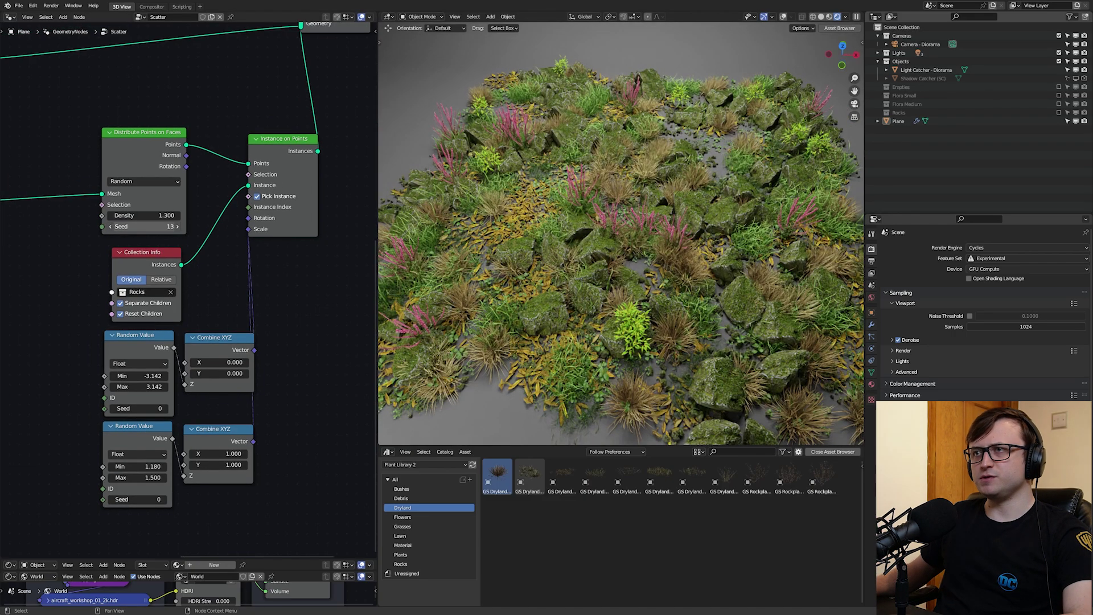
mouse_move(159, 227)
left_mouse_down()
mouse_move(173, 227)
mouse_move(102, 216)
mouse_move(176, 215)
left_mouse_up()
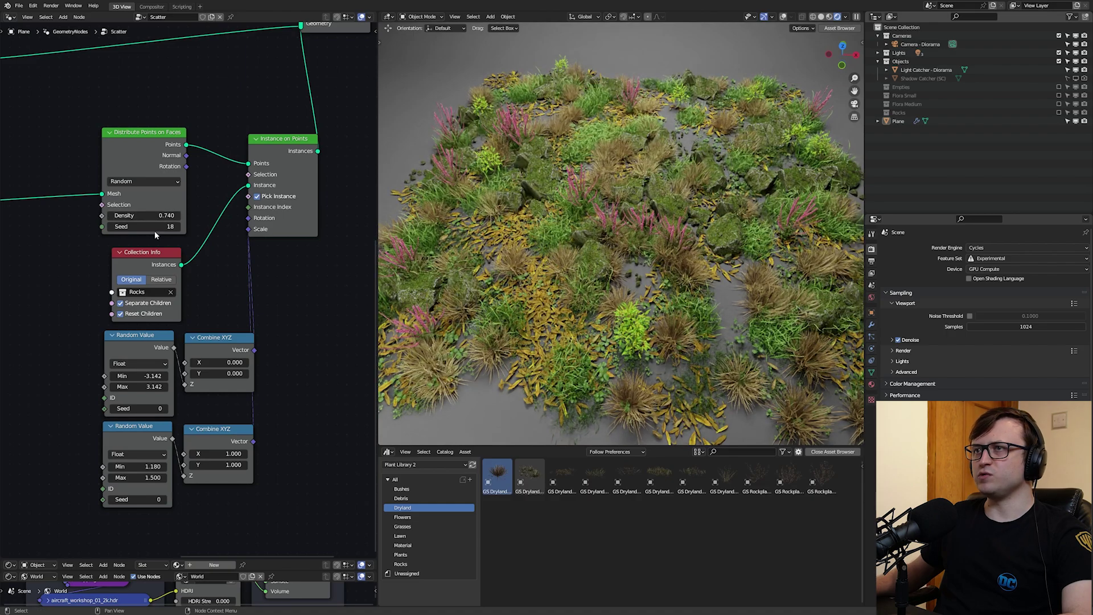
scroll(148, 227, "up", 3, "ctrl")
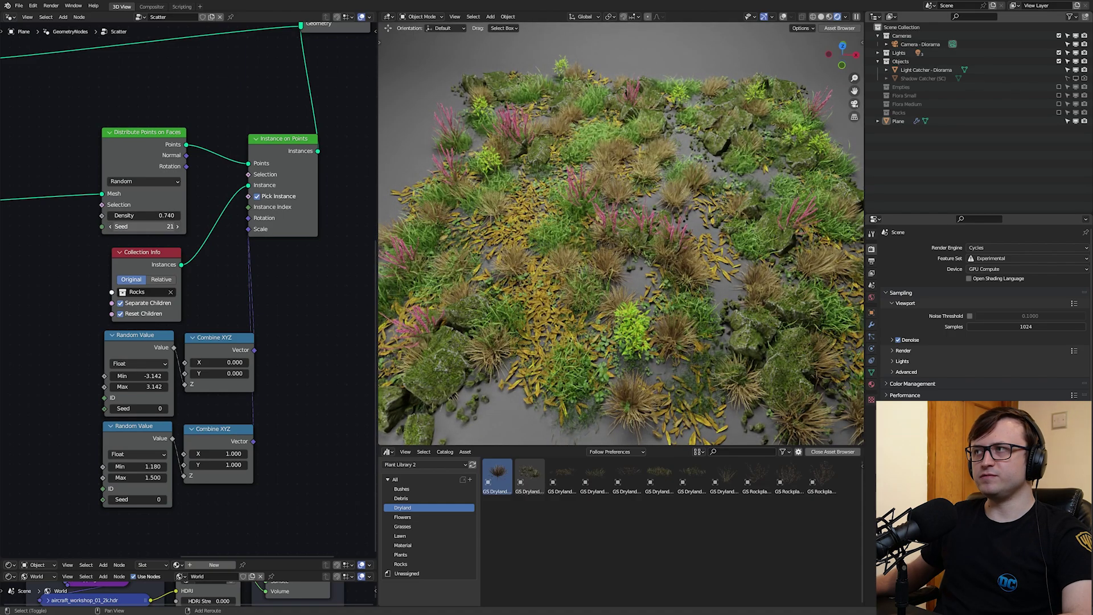
scroll(148, 227, "up", 20, "ctrl")
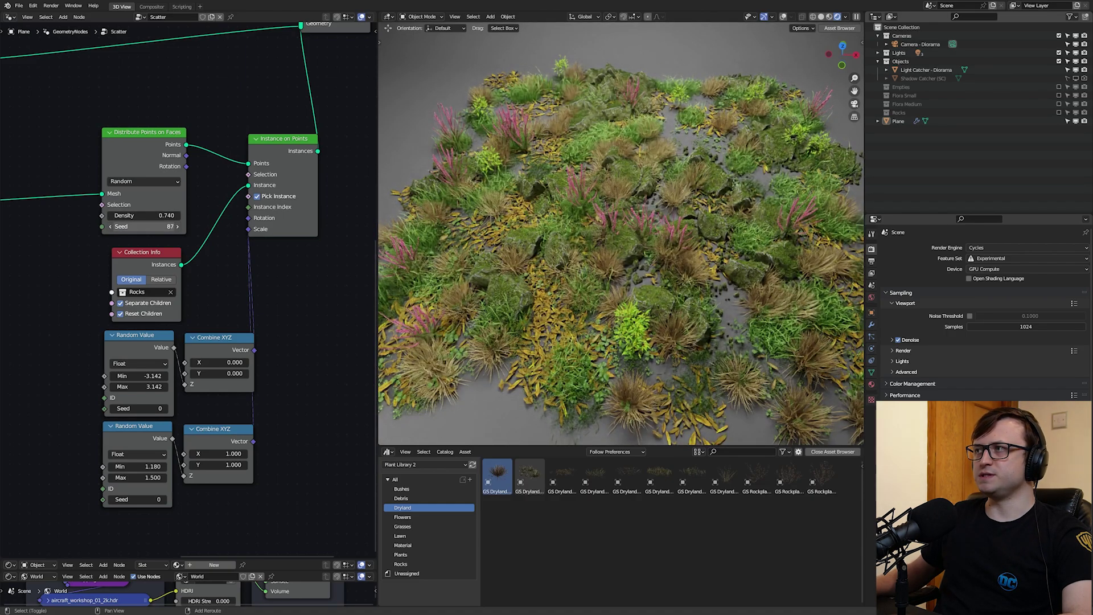
scroll(147, 226, "up", 5, "ctrl")
Fly the scene camera forward so that it sits closer to the scattered plants and rocks.
key("KP_0")
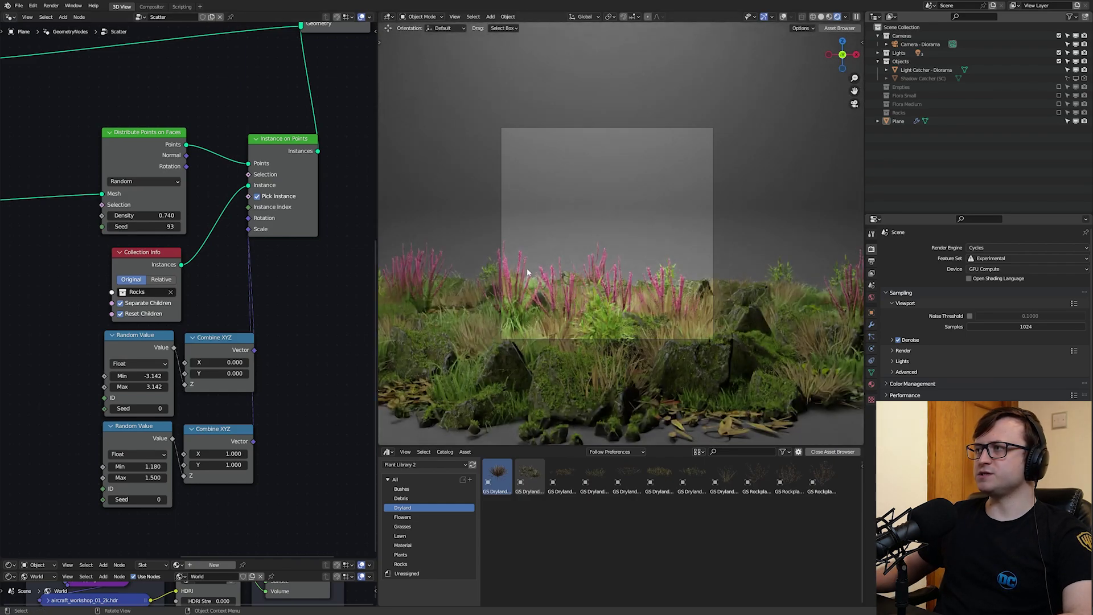
key("shift+grave")
key("w")
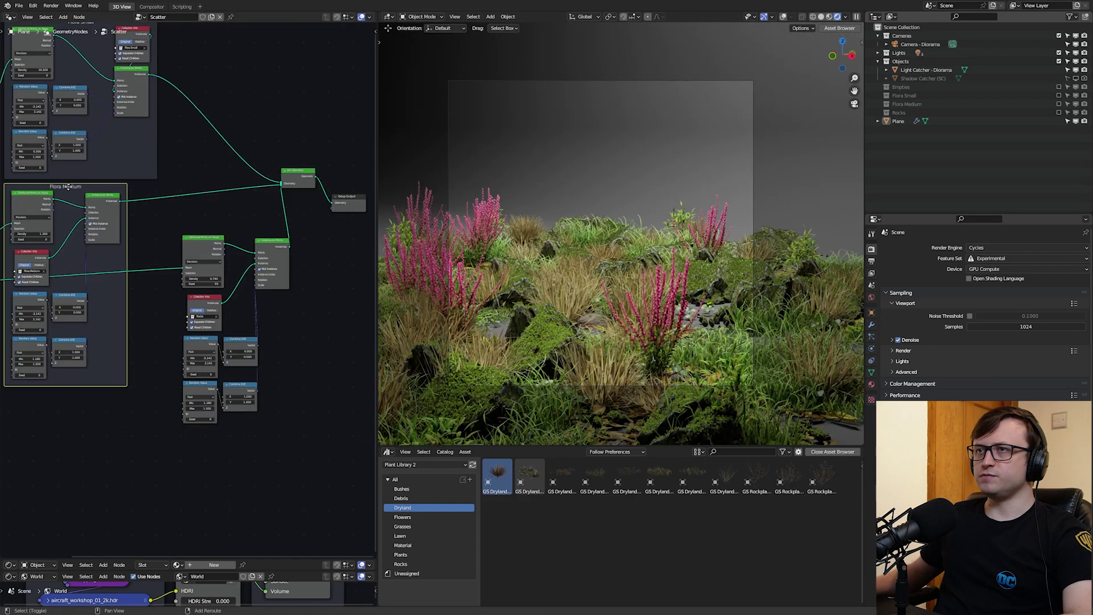
Put a duplicate of the Flora Medium frame around the rock scatter nodes, label it Rocks, and save the file.
left_click(238, 225)
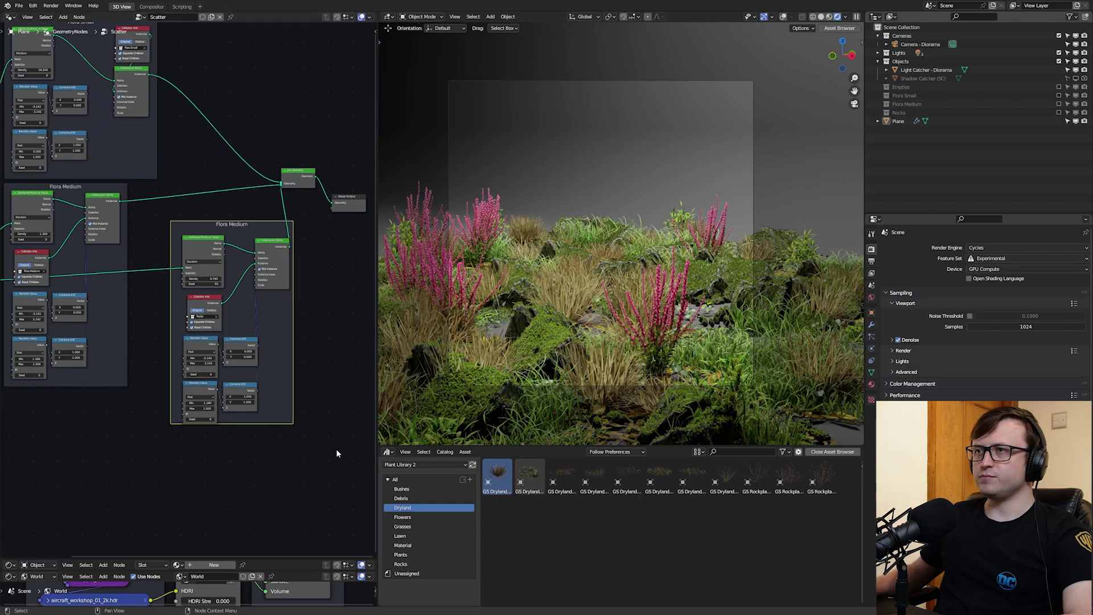
key("n")
left_click(332, 51)
type("R")
type("n")
key("Home")
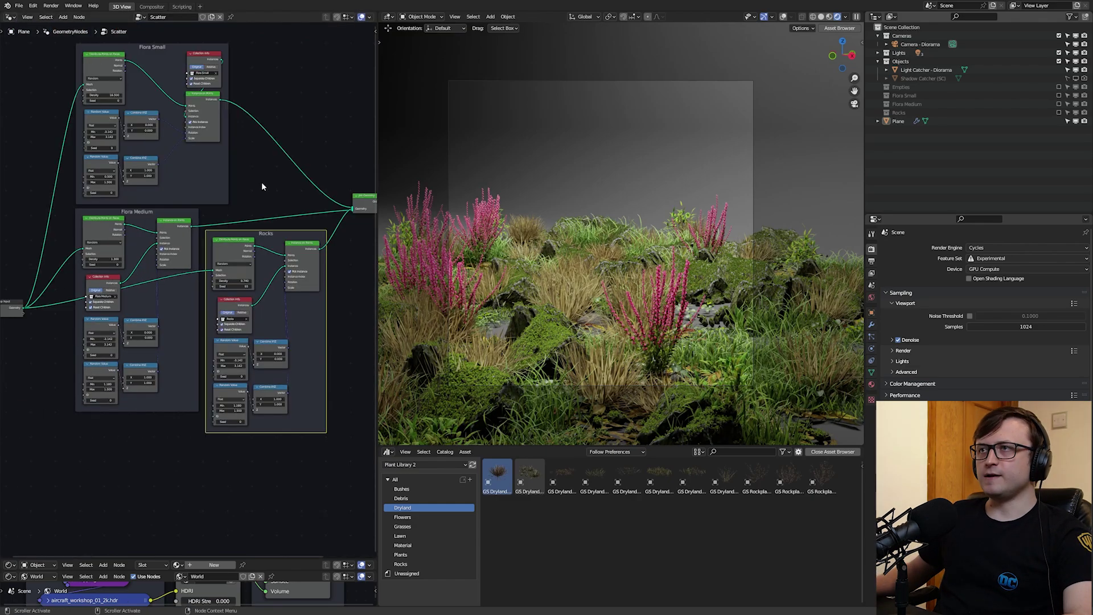
key("ctrl+s")
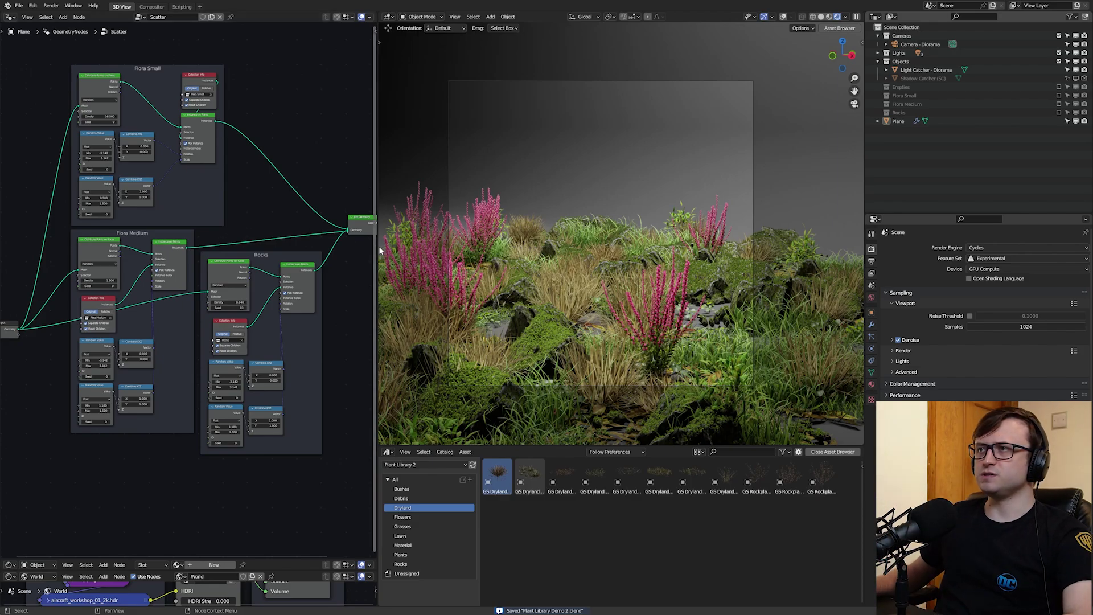
Enlarge the 3D viewport by narrowing the node editor and closing the asset browser area.
scroll(197, 324, "up", 2)
middle_click_drag(244, 340, 248, 353)
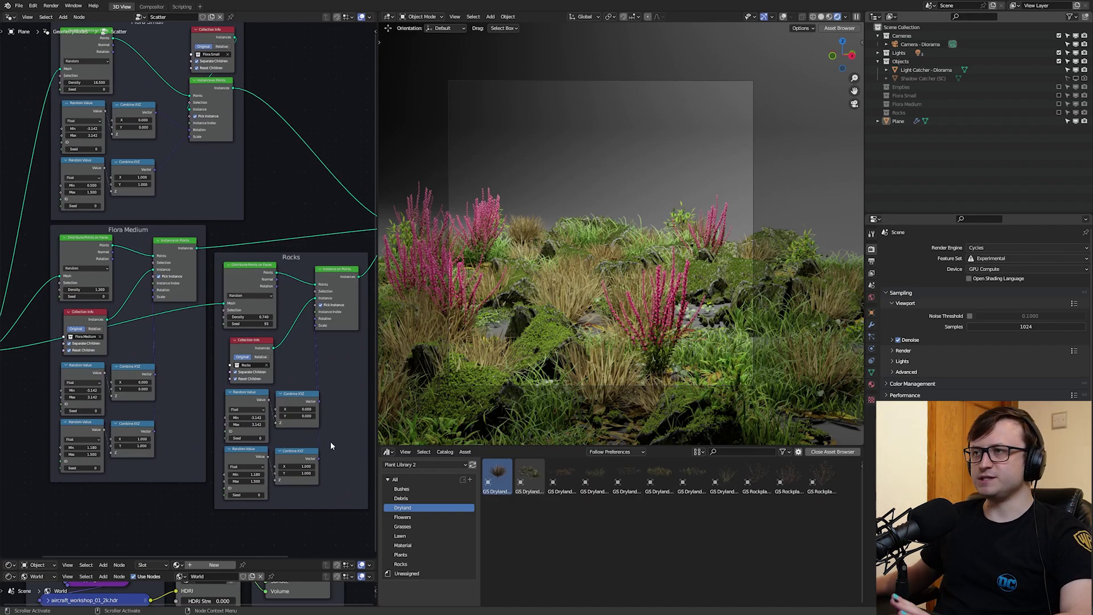
middle_click_drag(330, 442, 306, 469)
left_click_drag(376, 366, 135, 381)
left_click(828, 474)
Set the render resolution to 1920 × 1080 px and the scene camera's focal length to 55 mm.
scroll(590, 412, "down", 3)
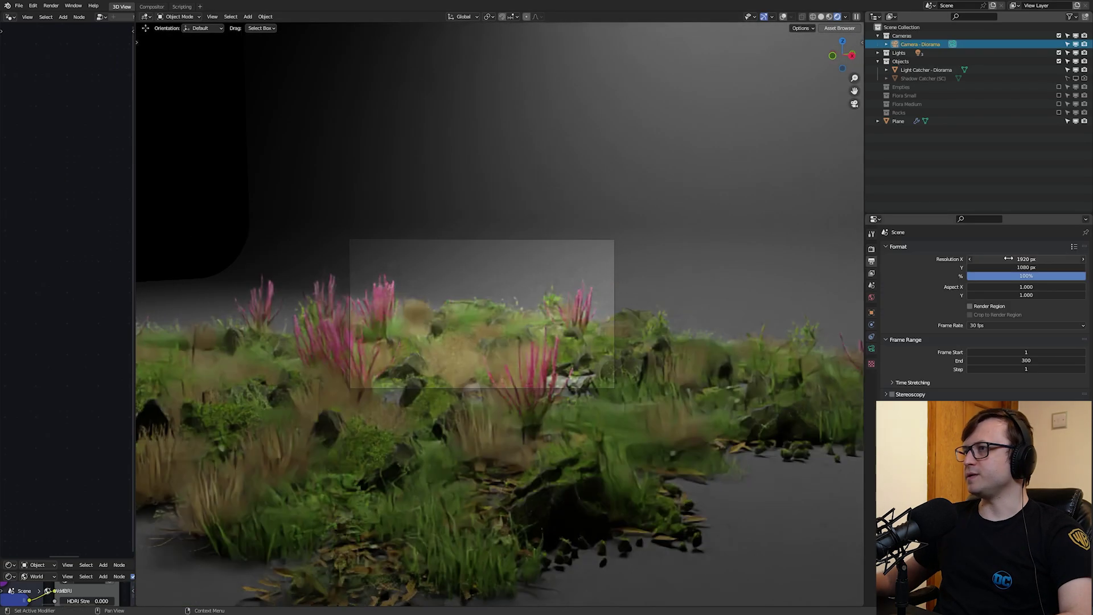
scroll(674, 361, "up", 1)
scroll(674, 360, "up", 1)
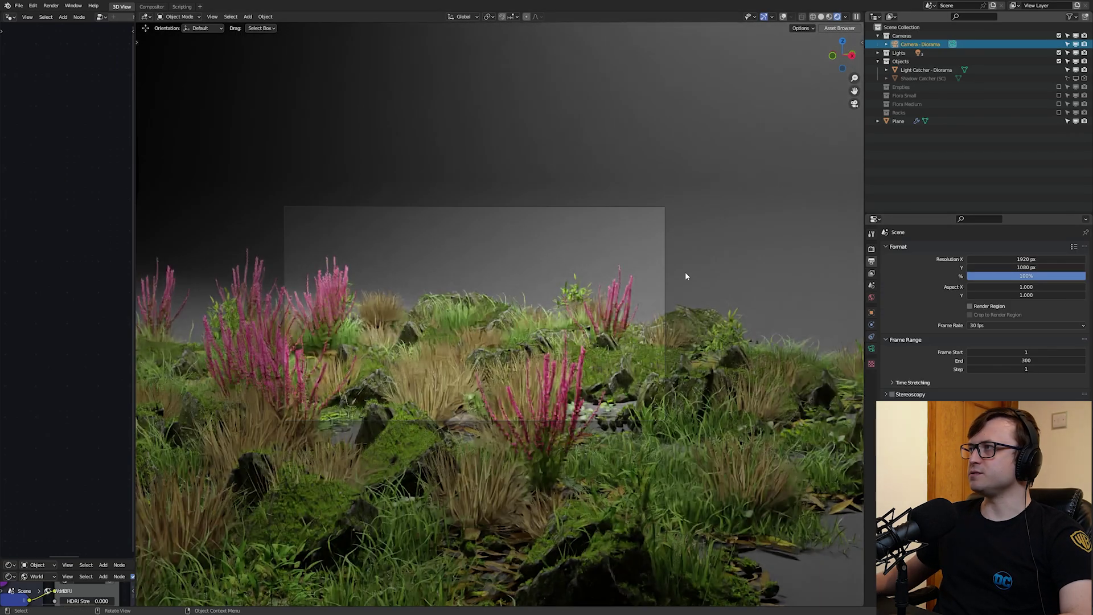
left_click(871, 348)
left_click_drag(1020, 289, 998, 288)
scroll(407, 325, "up", 3)
Fly the scene camera sideways, back and up to frame a low, wide shot across the plants.
key("shift+grave")
key("a")
key("d")
key("s")
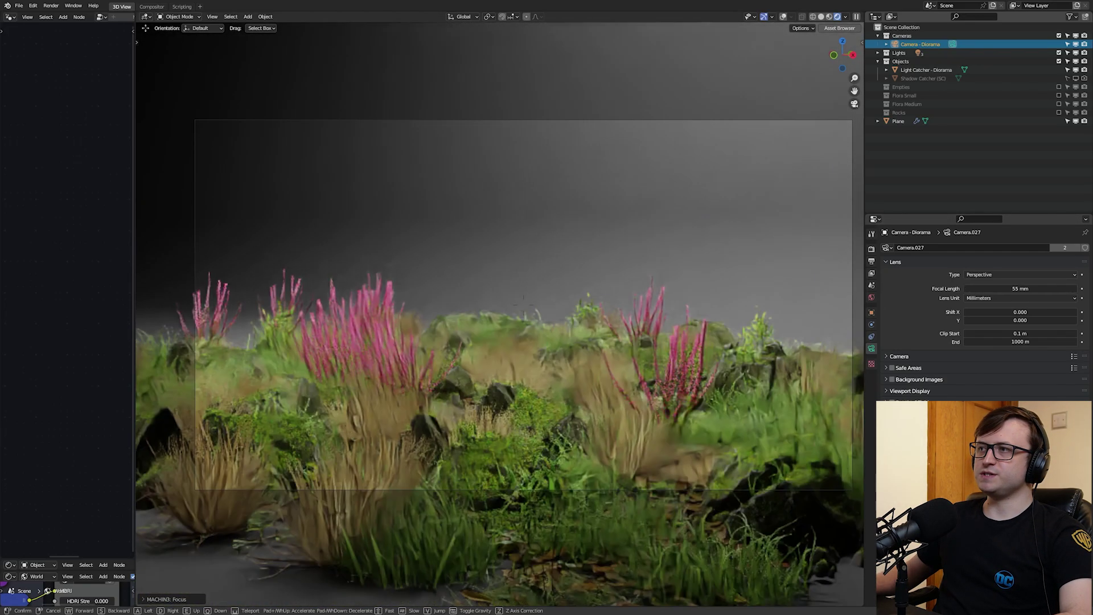
key("e")
key("Escape")
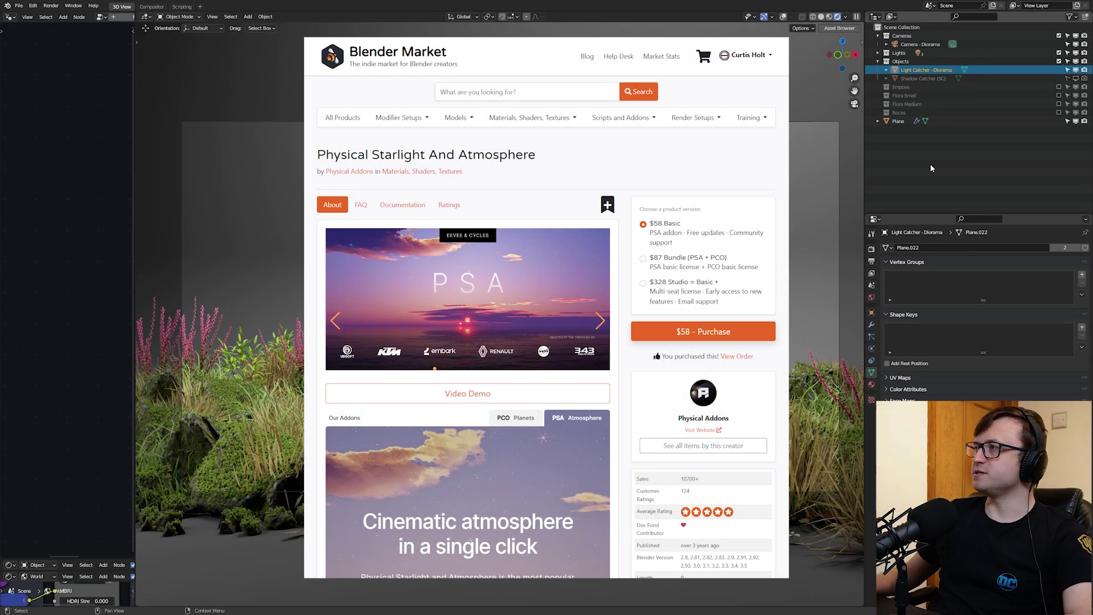
Hide the Light Catcher - Diorama object, enable Physical Atmosphere and adjust the sun's vertical rotation.
left_click(1075, 69)
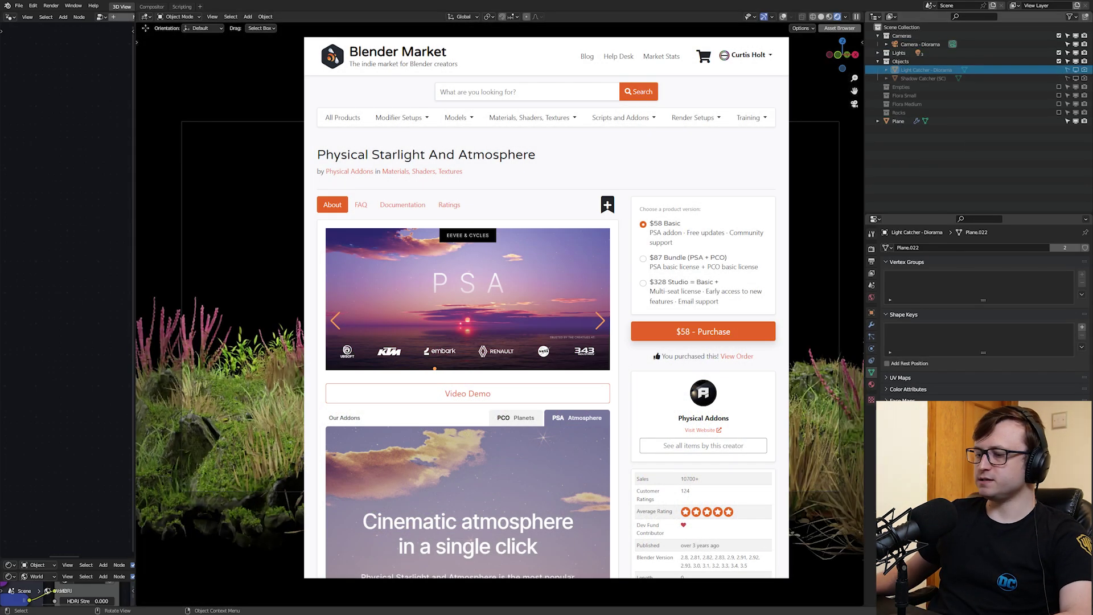
key("n")
left_click(786, 40)
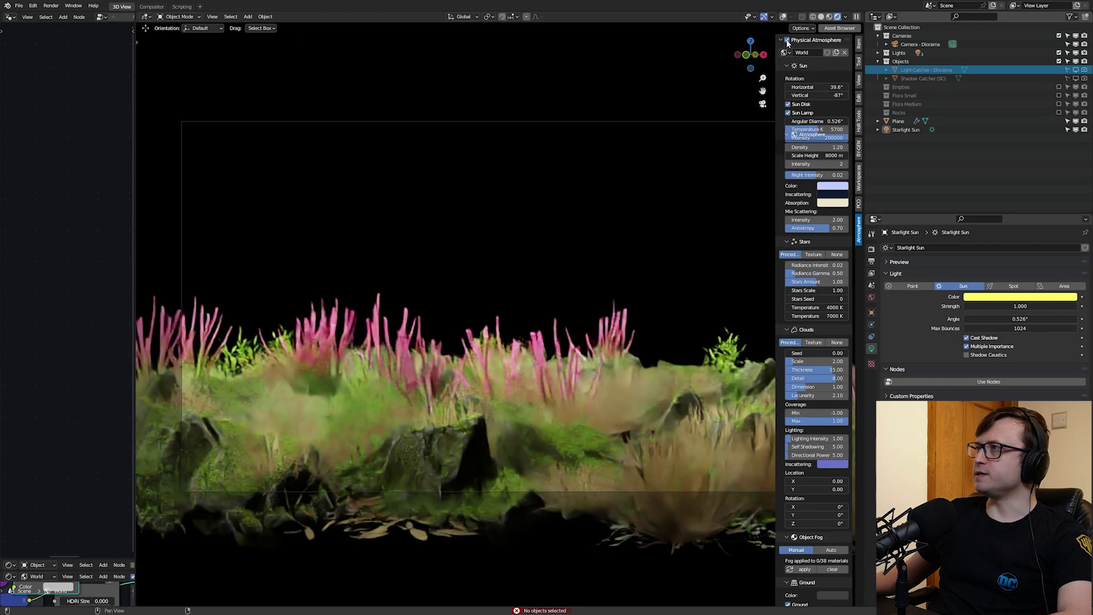
left_click_drag(817, 95, 837, 95)
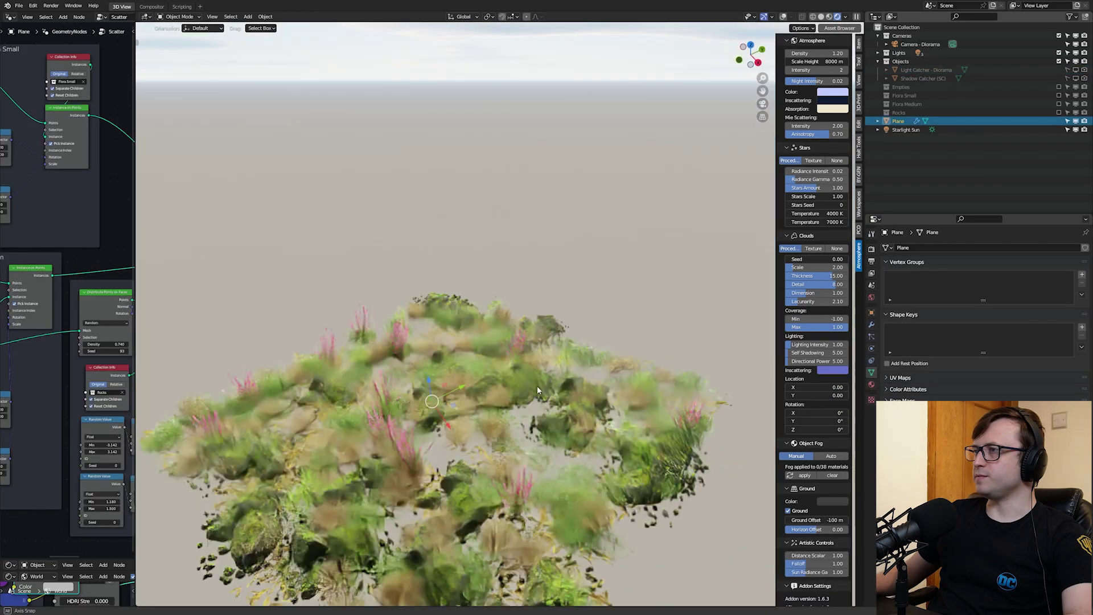
Scale up the plane's mesh in Edit Mode to extend the ground covered by the scatter.
middle_click_drag(538, 385, 599, 348)
key("Tab")
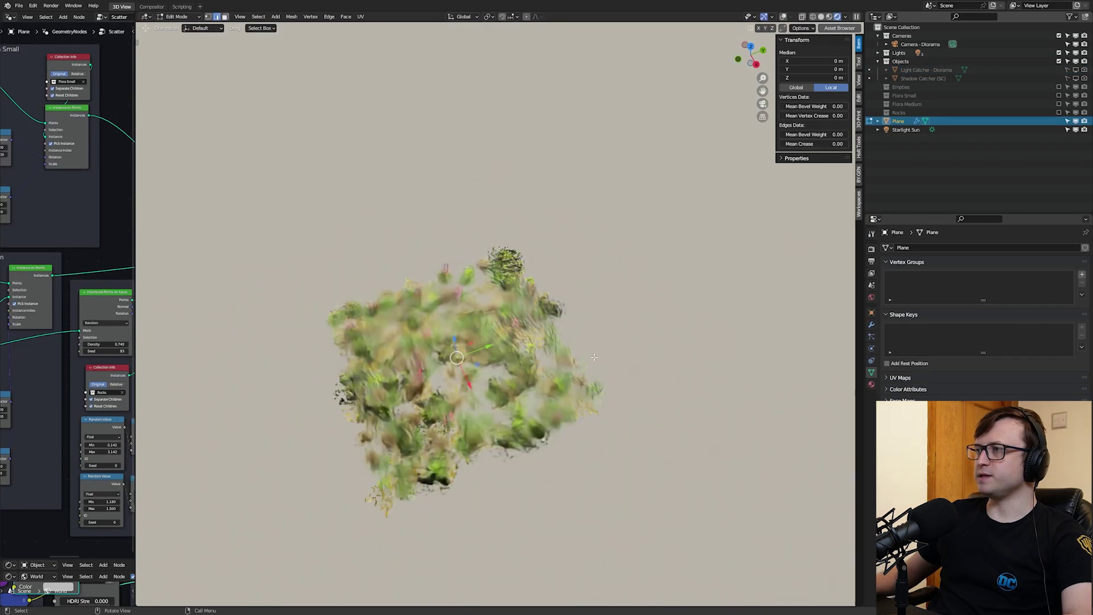
key("Tab")
Fly the scene camera forward through the plants and rotate it slightly to frame the mossy rocks and grass in the foreground.
key("KP_0")
key("n")
key("shift+grave")
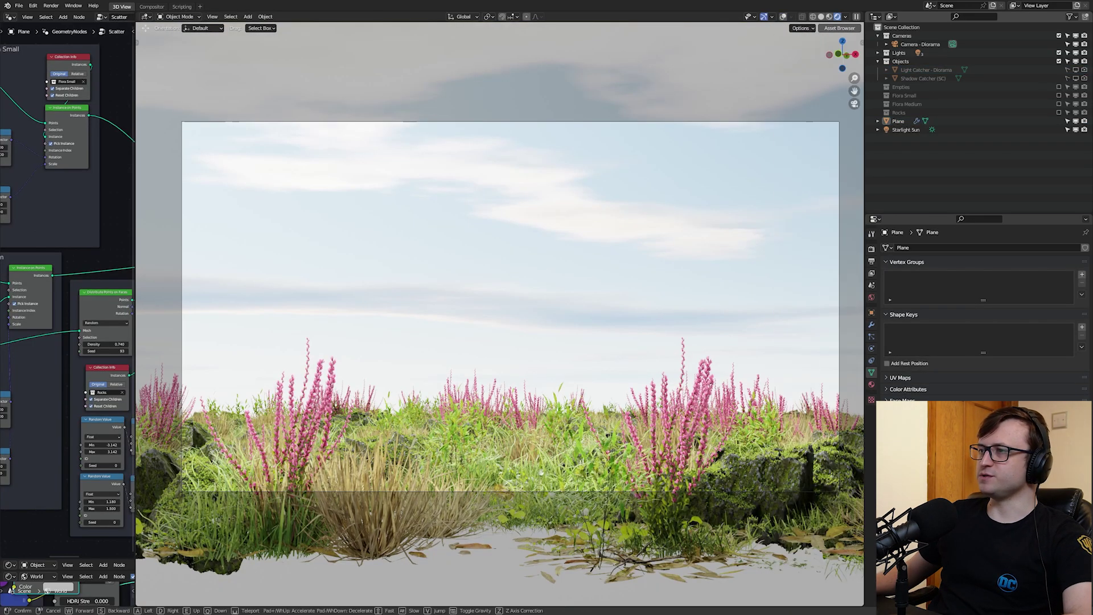
key("w")
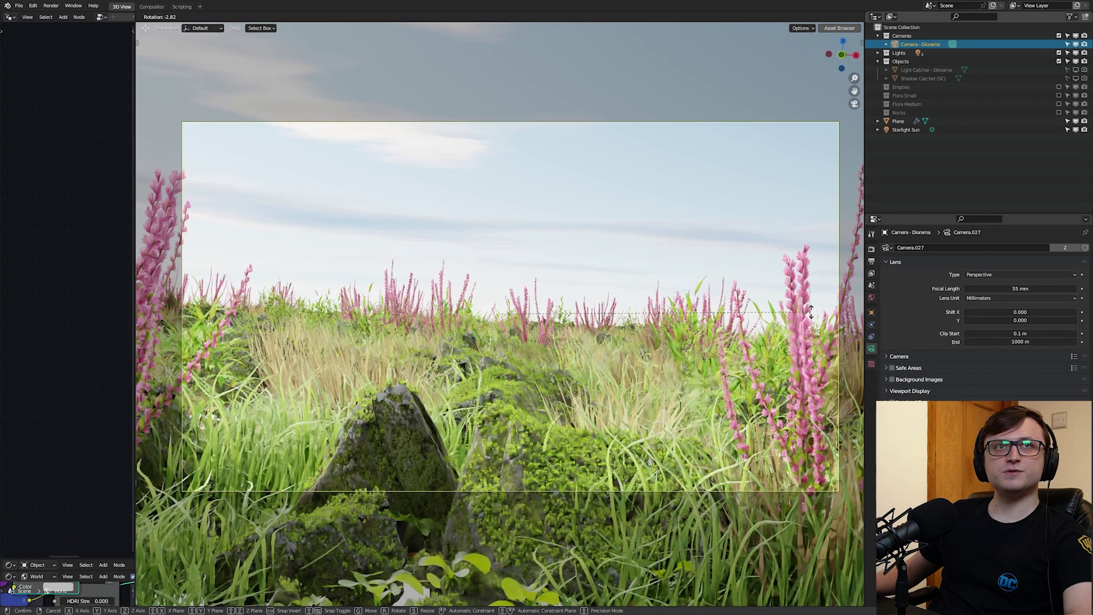
left_click(789, 266)
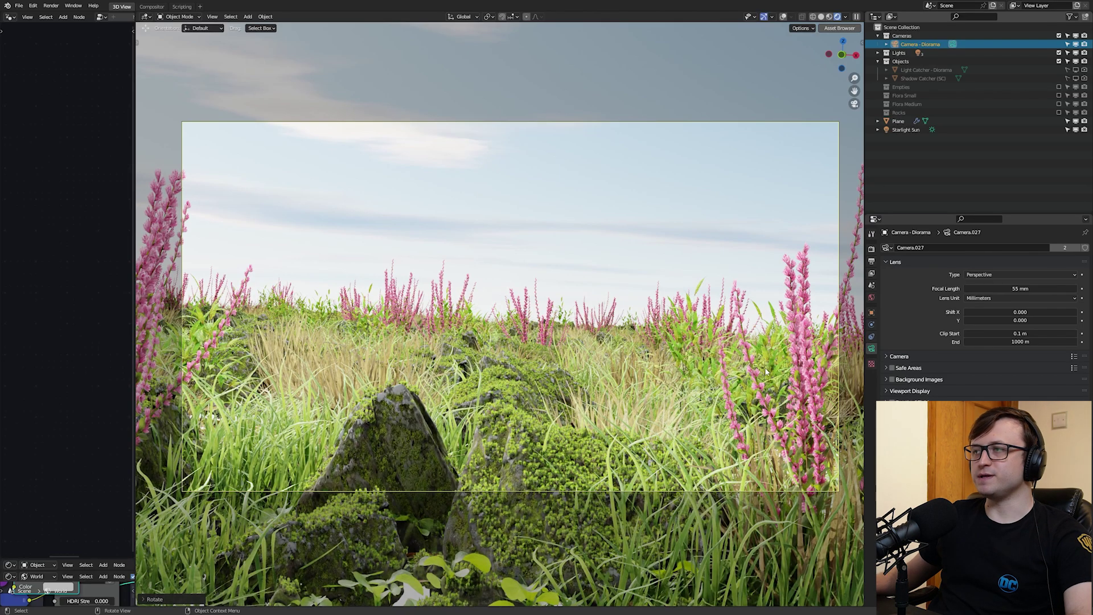
Switch to the web browser and look over The Plant Library product page on Blender Market.
key("alt+Tab")
scroll(797, 265, "up", 15)
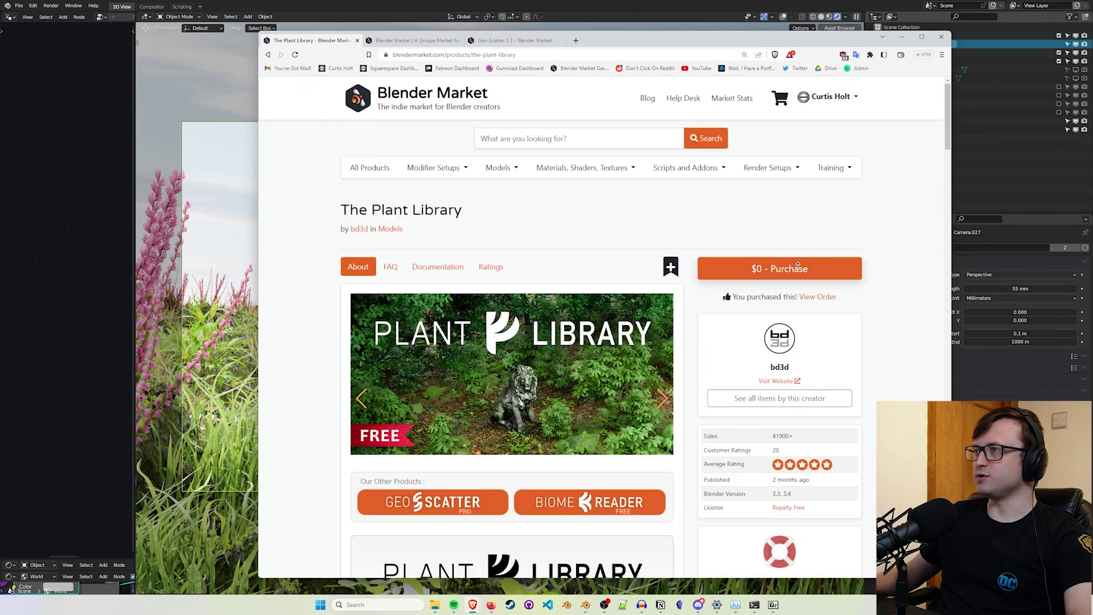
scroll(919, 324, "down", 1)
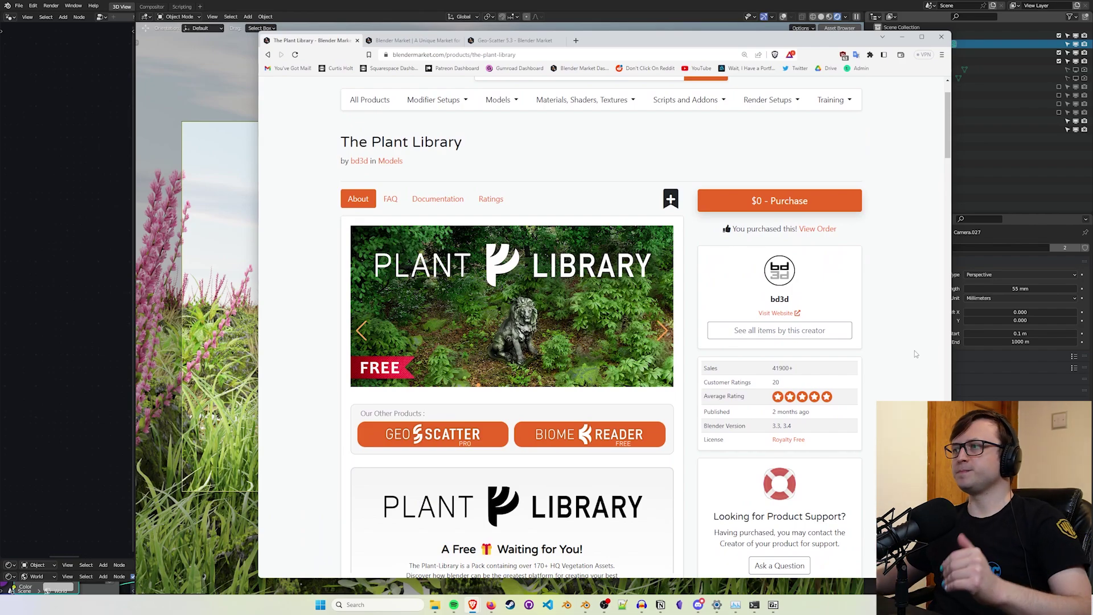
scroll(917, 354, "down", 2)
scroll(454, 359, "up", 1)
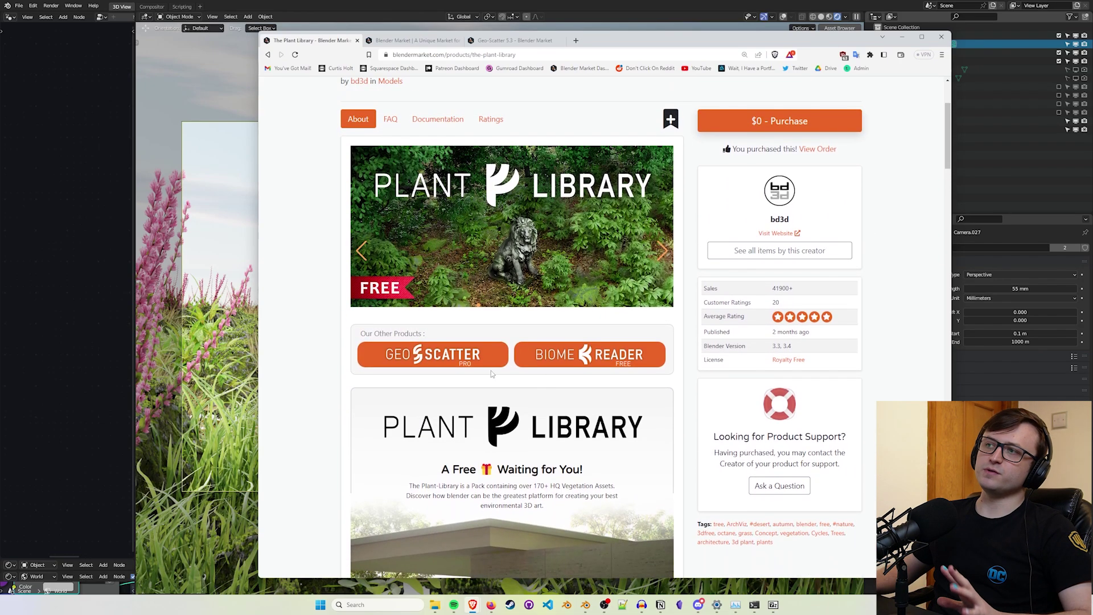
Open the Geo-Scatter product page, examine its feature descriptions and example renders through to the end, and return to Blender.
left_click(446, 359)
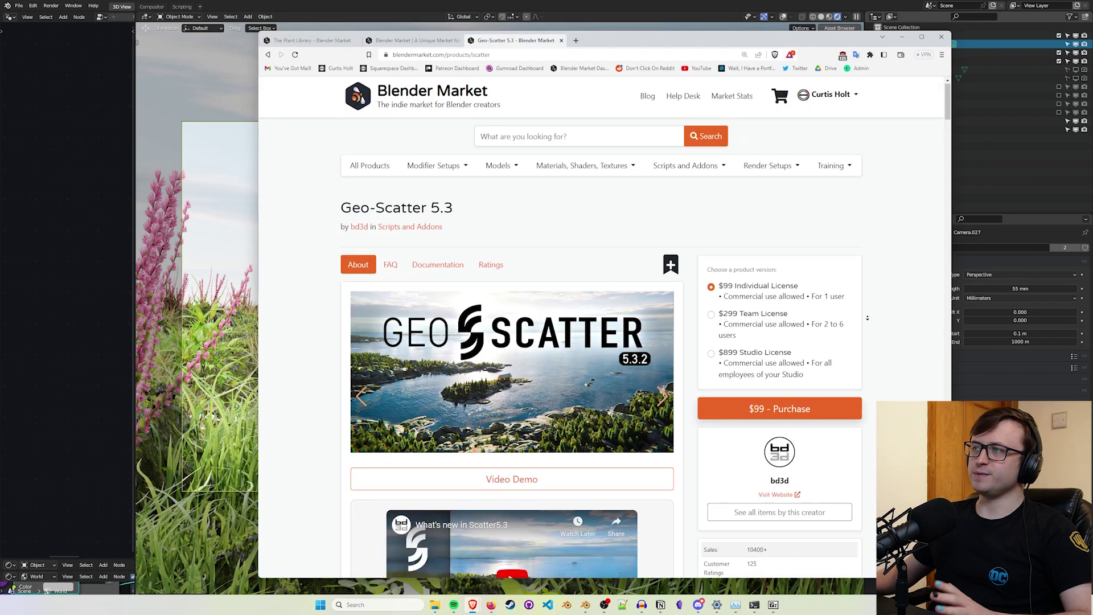
scroll(868, 350, "down", 5)
scroll(631, 336, "down", 15)
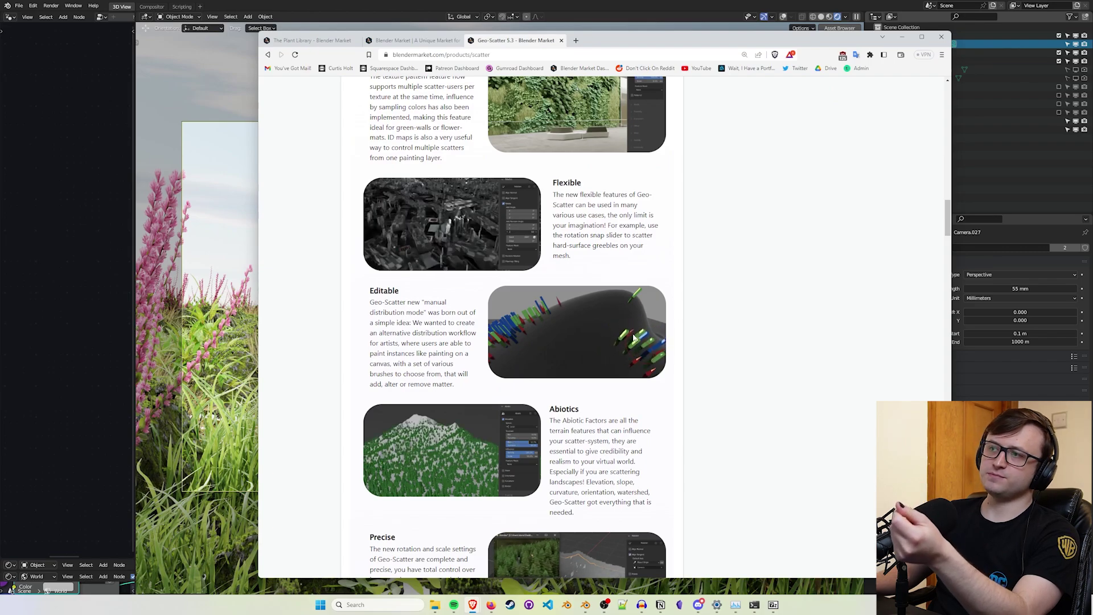
scroll(634, 336, "down", 10)
scroll(635, 334, "down", 3)
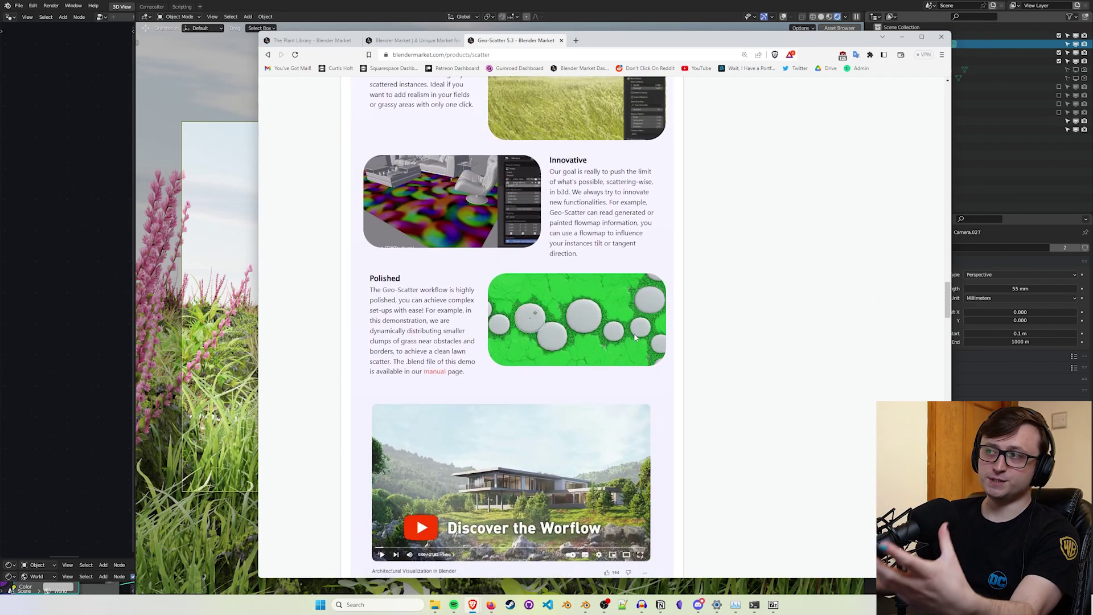
scroll(636, 337, "down", 10)
scroll(636, 338, "down", 15)
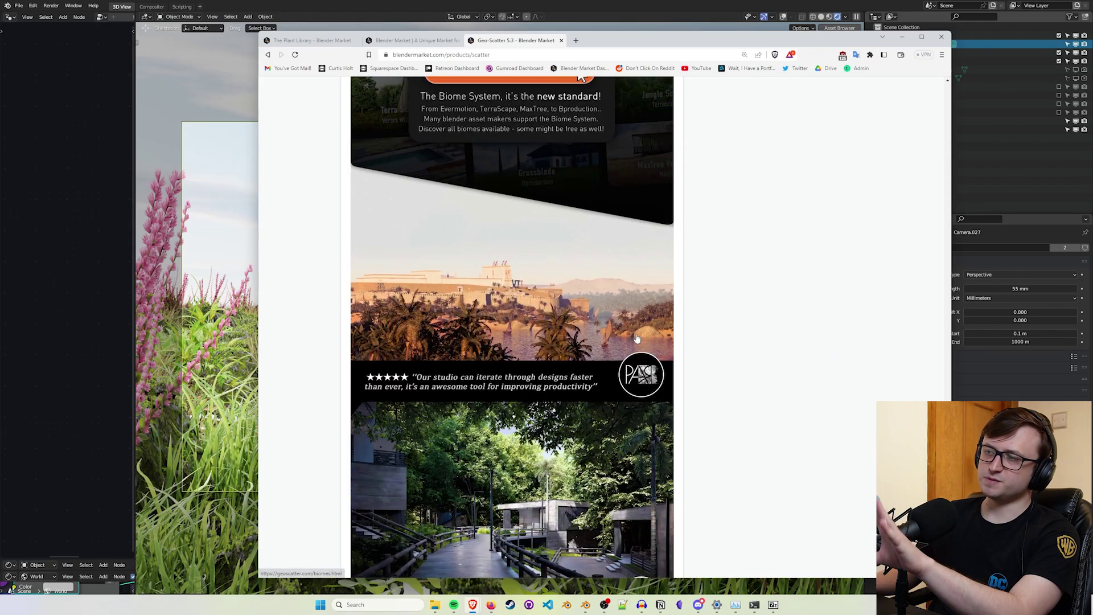
scroll(636, 338, "down", 15)
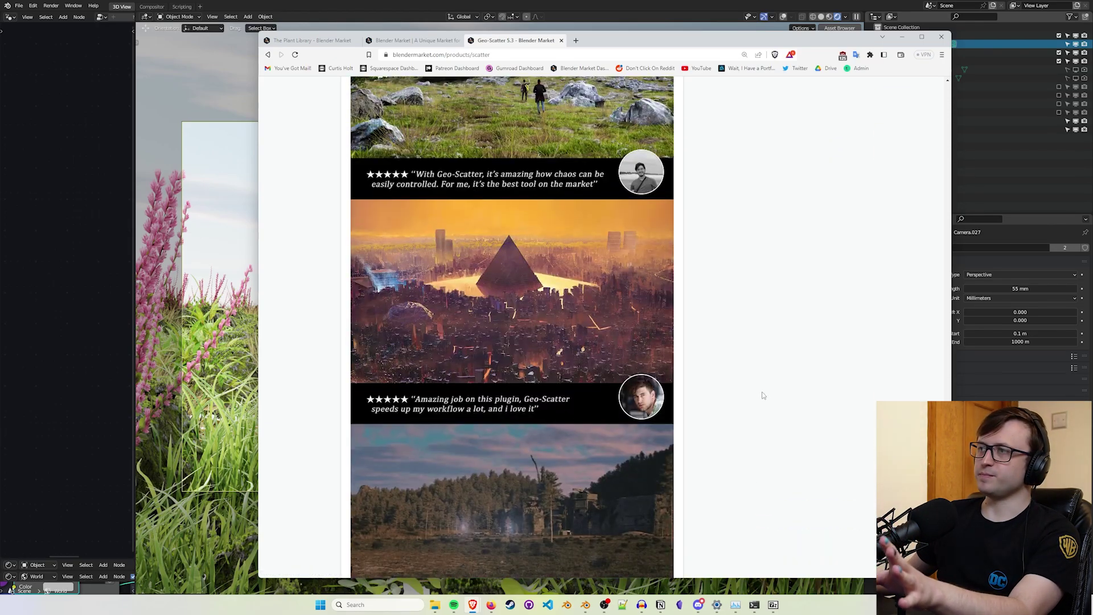
scroll(759, 379, "down", 7)
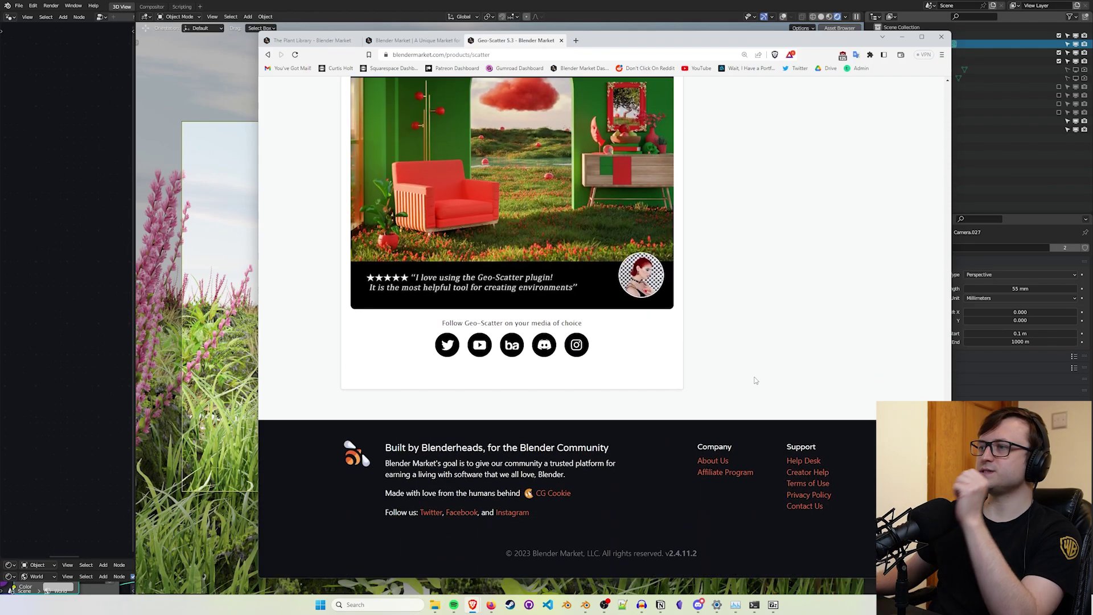
key("Home")
left_click(708, 4)
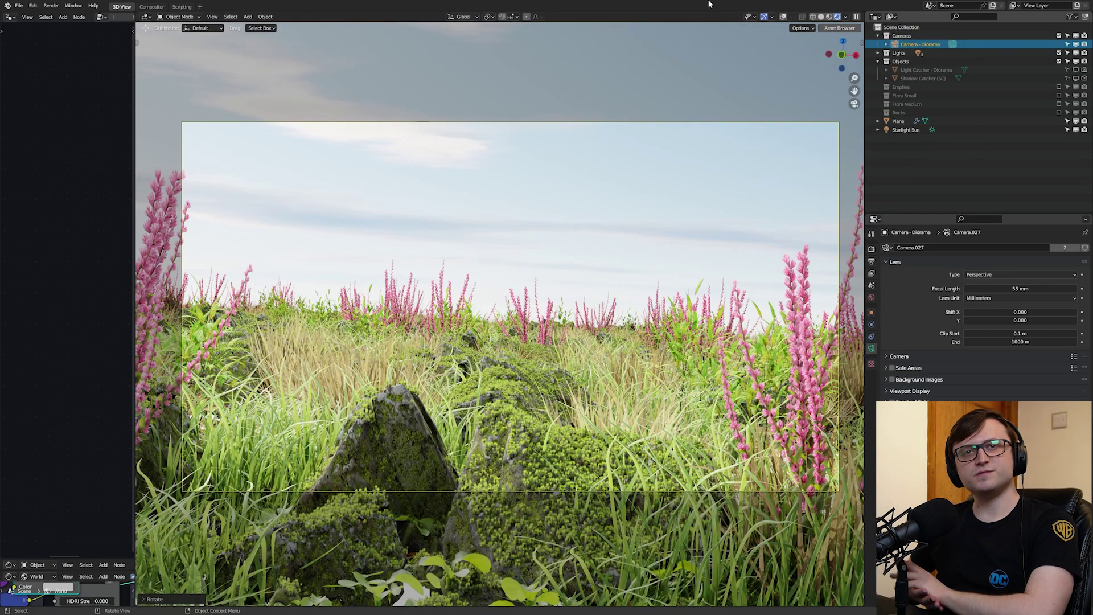